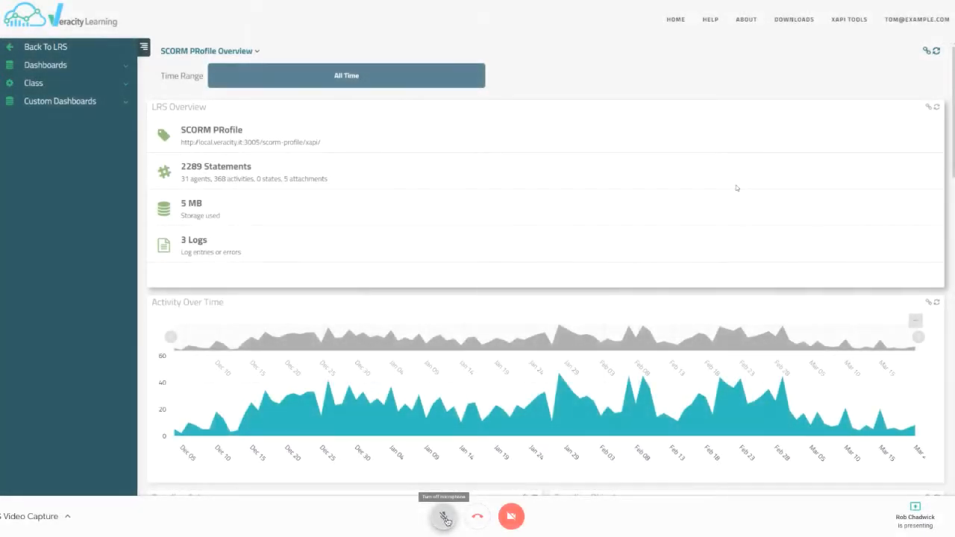
click(445, 519)
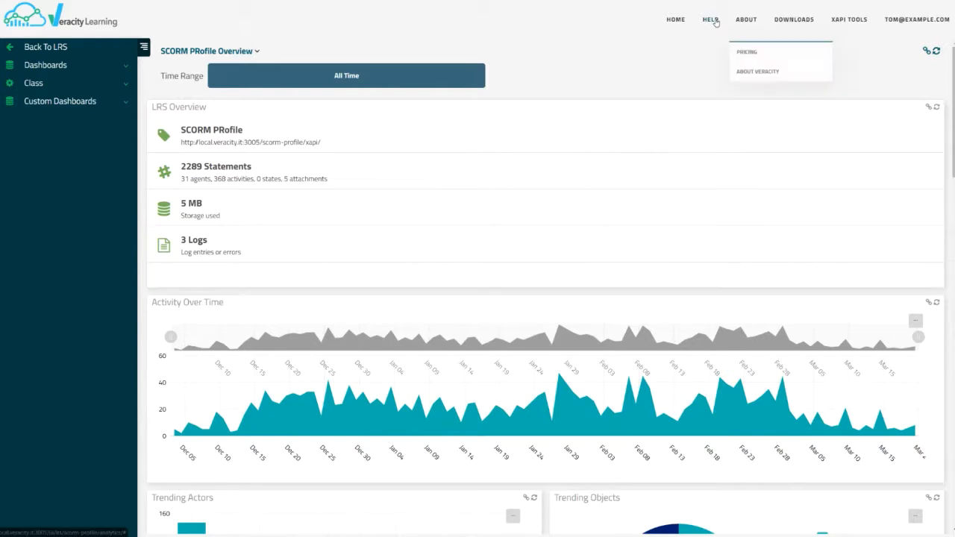
- Open the Custom Dashboards page of the user manual in a separate browser tab and show it in full screen
mouse_move(748, 14)
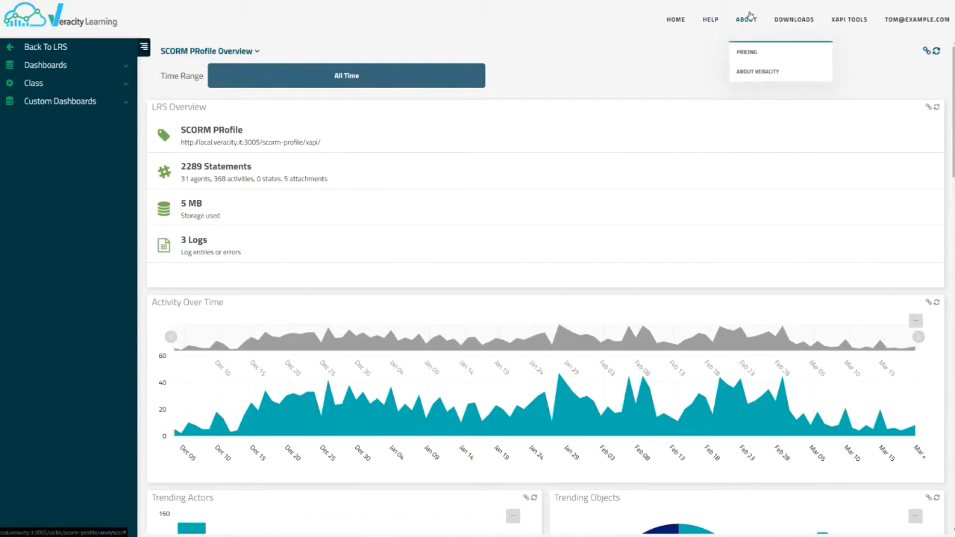
mouse_move(709, 21)
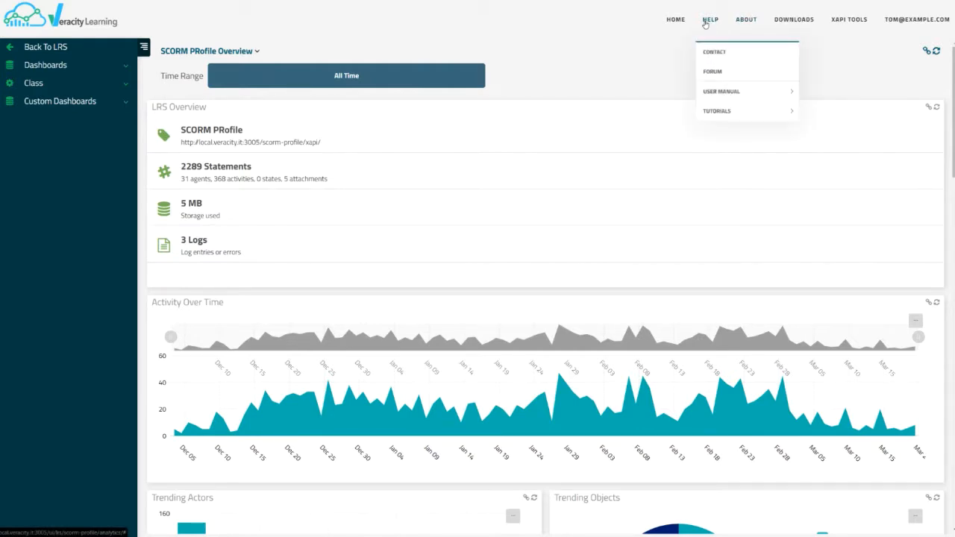
mouse_move(726, 91)
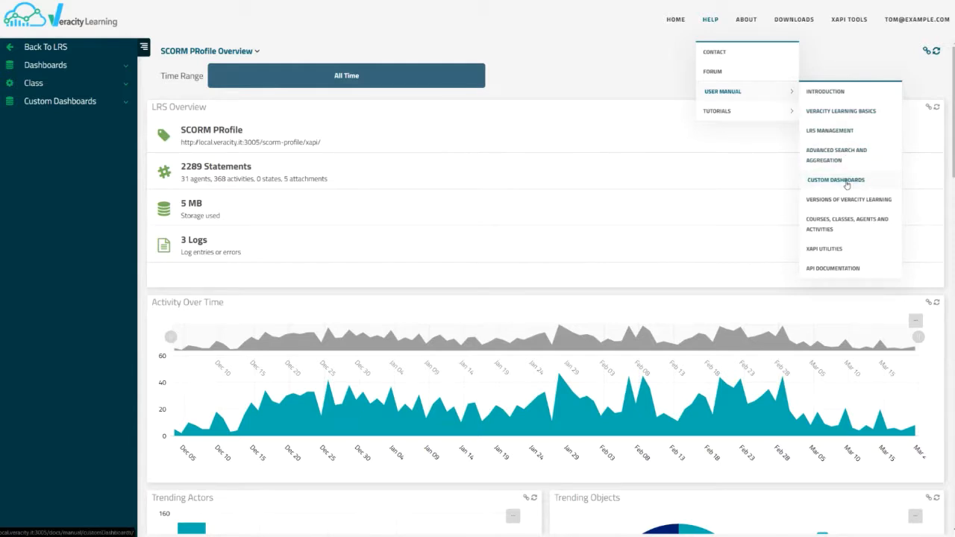
key(ctrl)
key(ctrl)
key(F11)
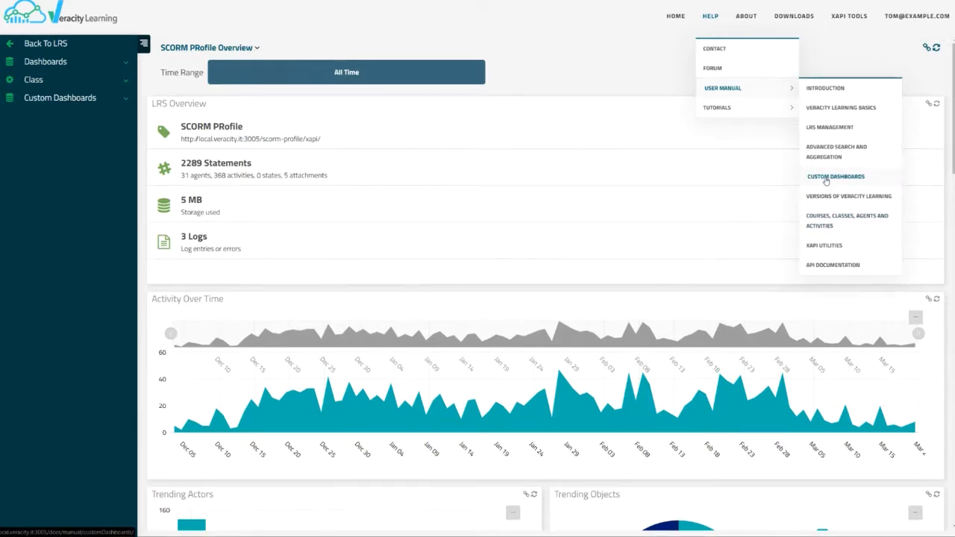
click(835, 213)
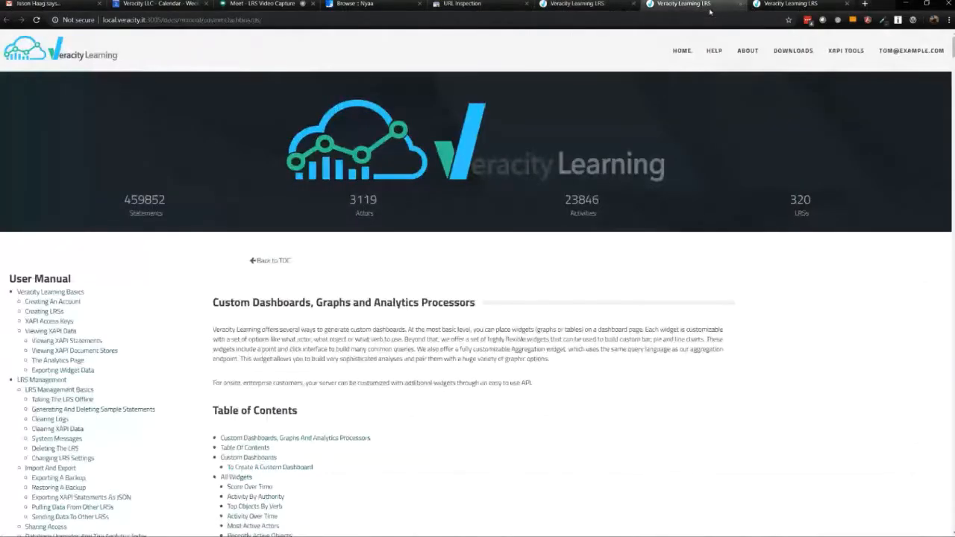
key(F11)
- Go to the "Custom Aggregations On A Dashboard" section of the manual page
scroll(687, 290, down, 5)
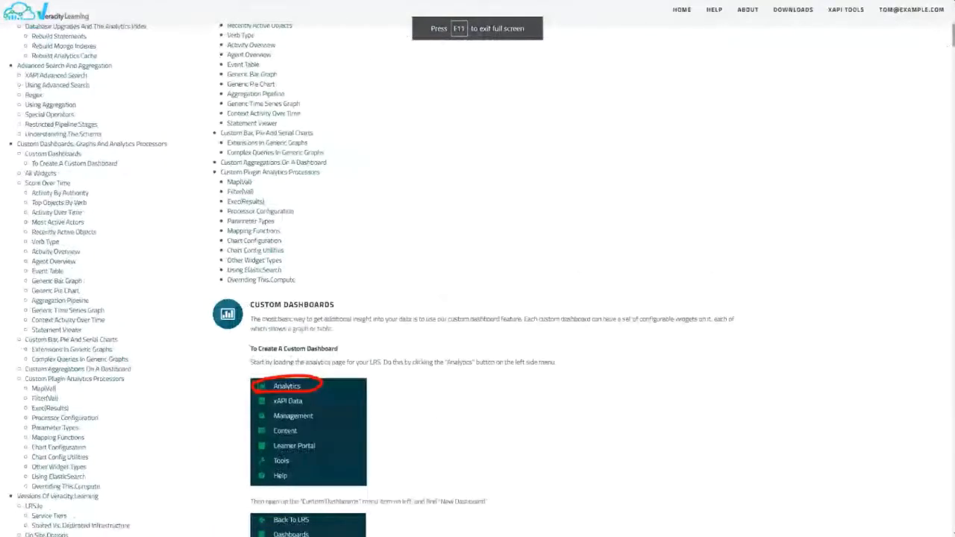
scroll(702, 297, down, 2)
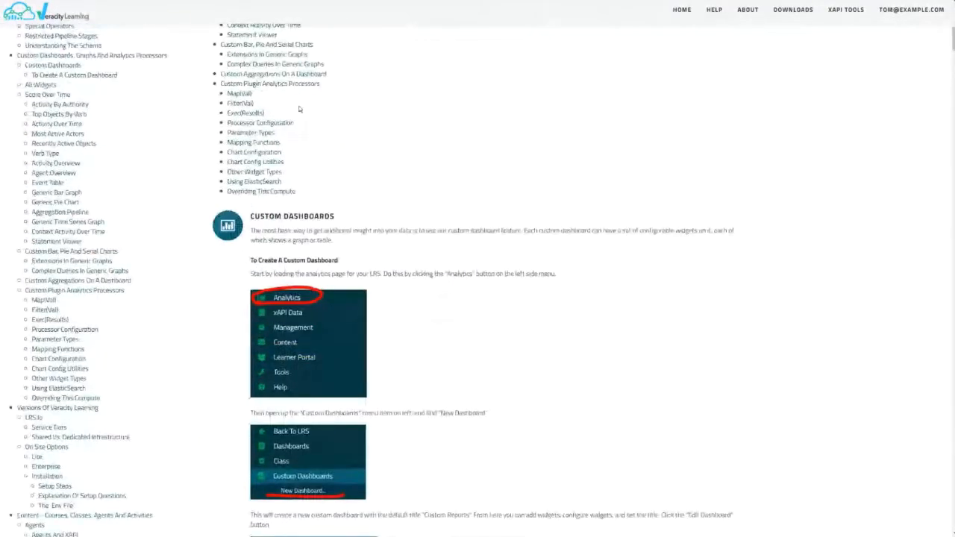
scroll(320, 145, up, 2)
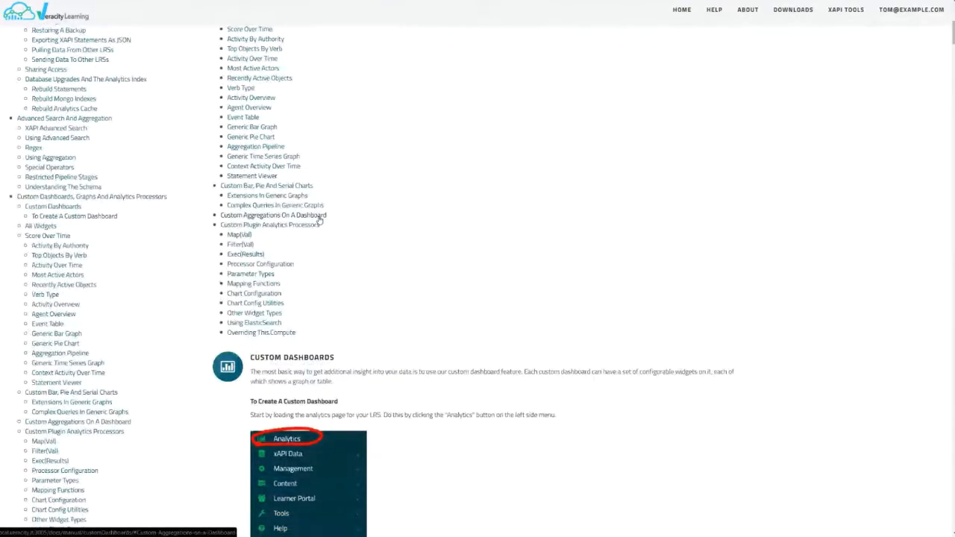
click(226, 215)
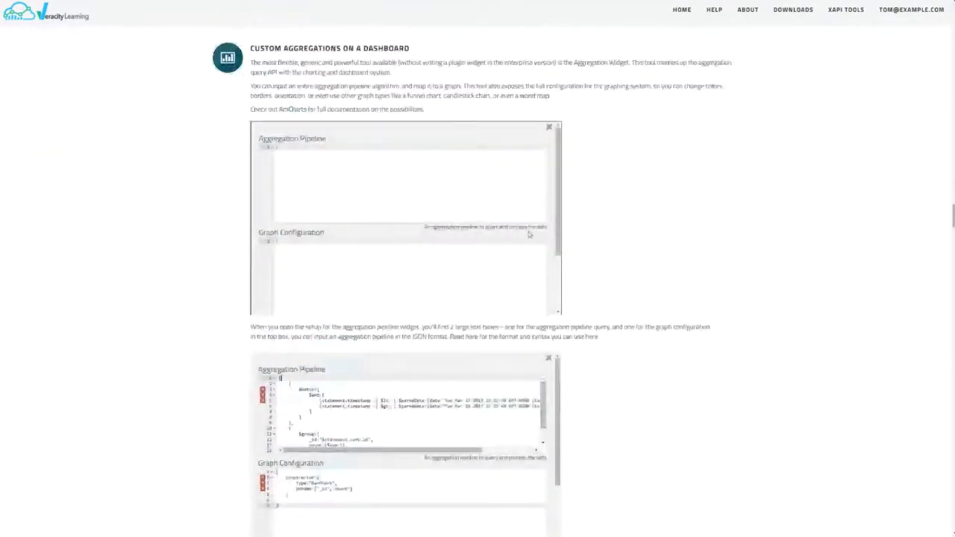
- Examine the example aggregation query and the bar, pie, serial and table constructor templates in the aggregation section
scroll(727, 257, down, 7)
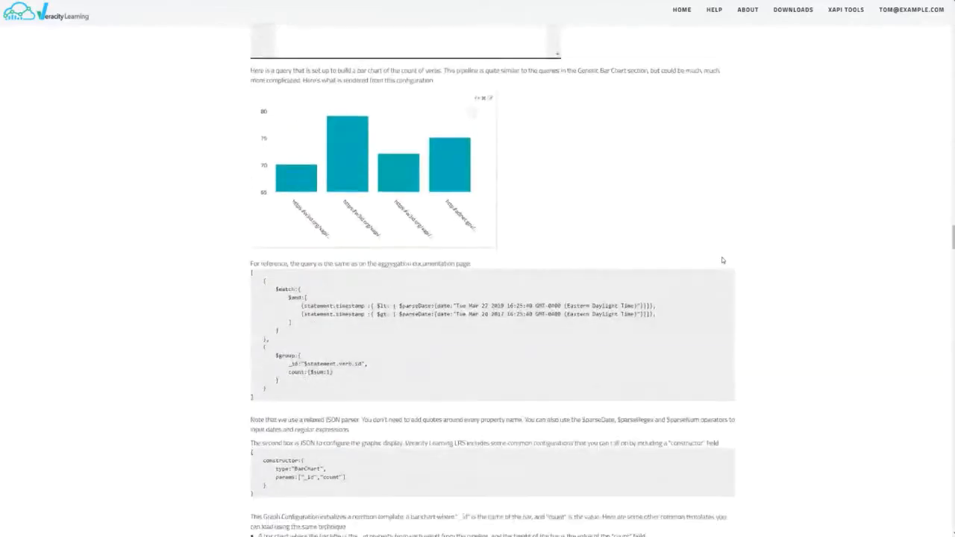
scroll(723, 259, down, 8)
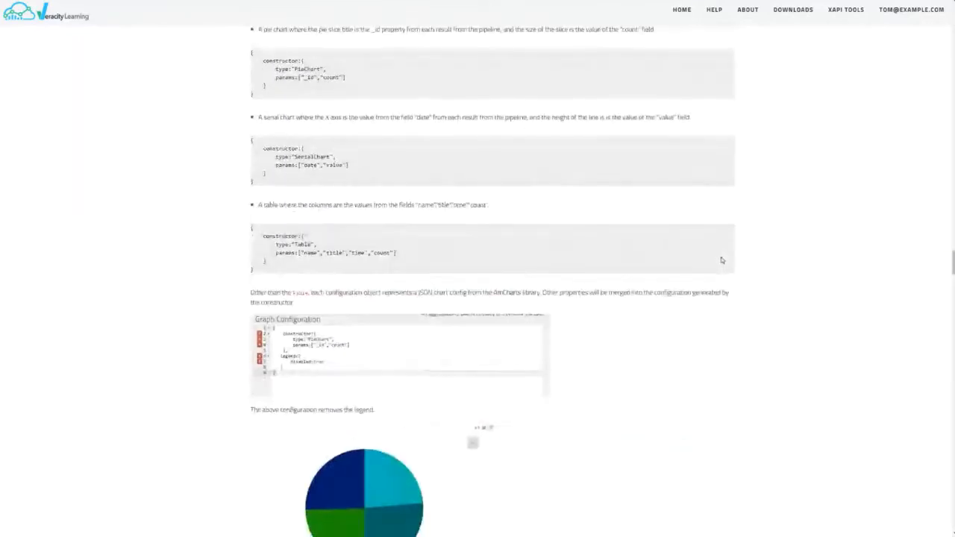
scroll(721, 258, down, 4)
scroll(691, 269, up, 3)
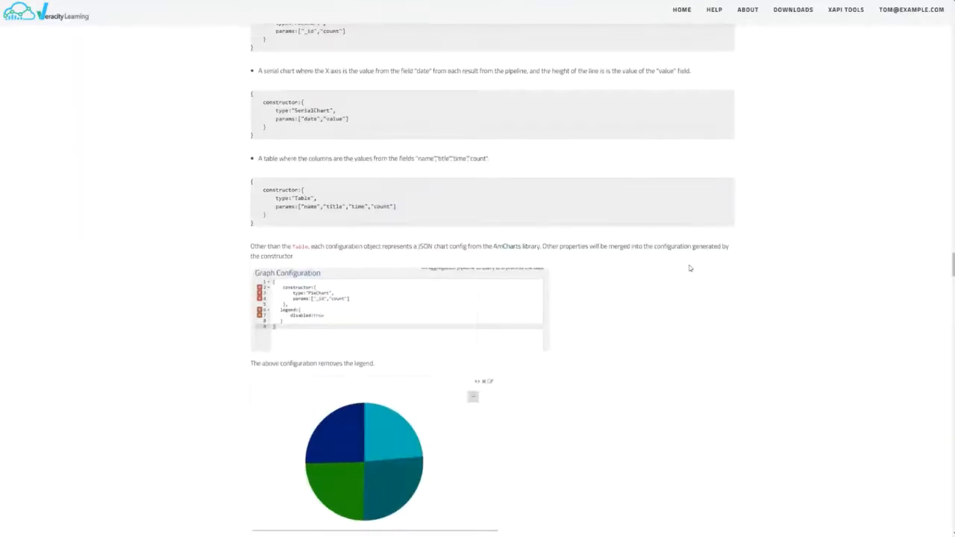
scroll(357, 234, up, 1)
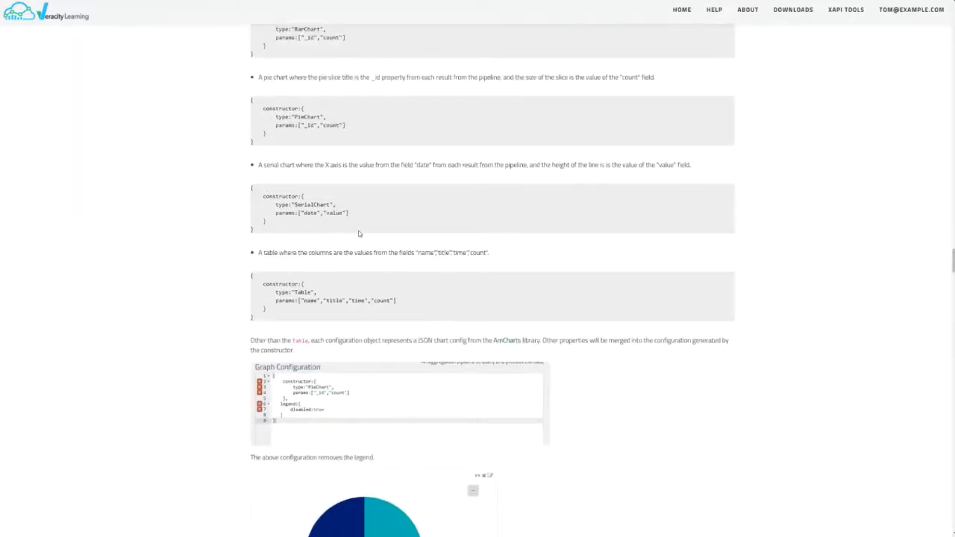
scroll(358, 234, up, 1)
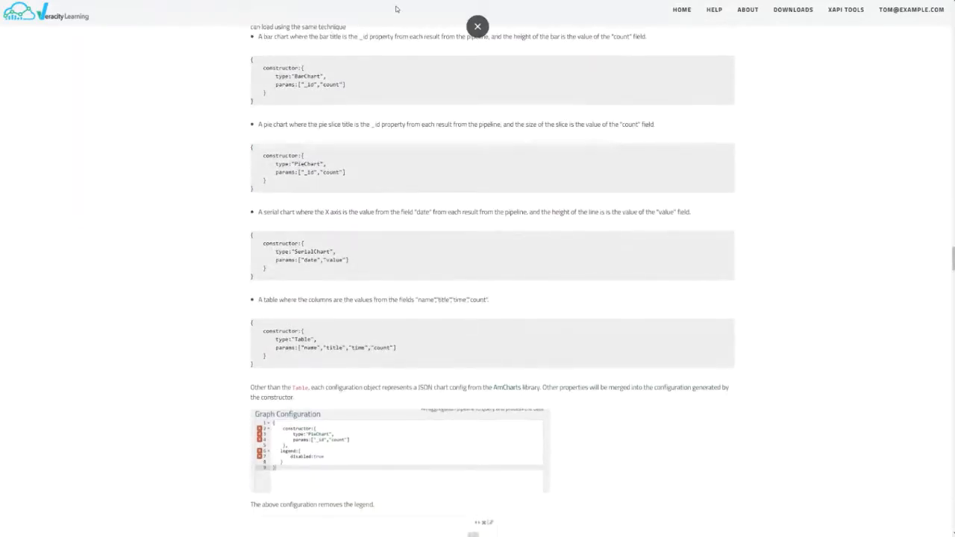
- Move the manual tab out of the browser window and return to the SCORM PRofile Overview dashboard in full screen
key(F11)
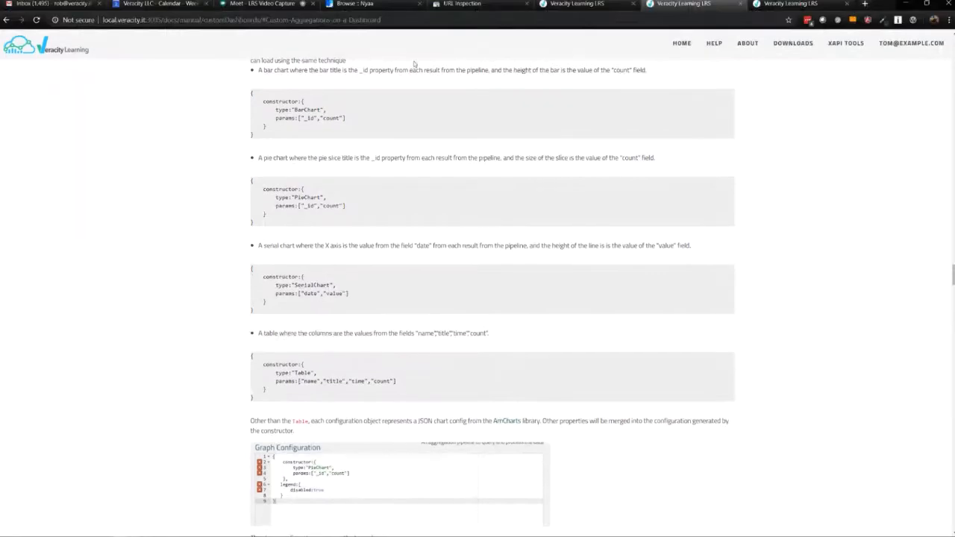
drag(694, 5, 954, 130)
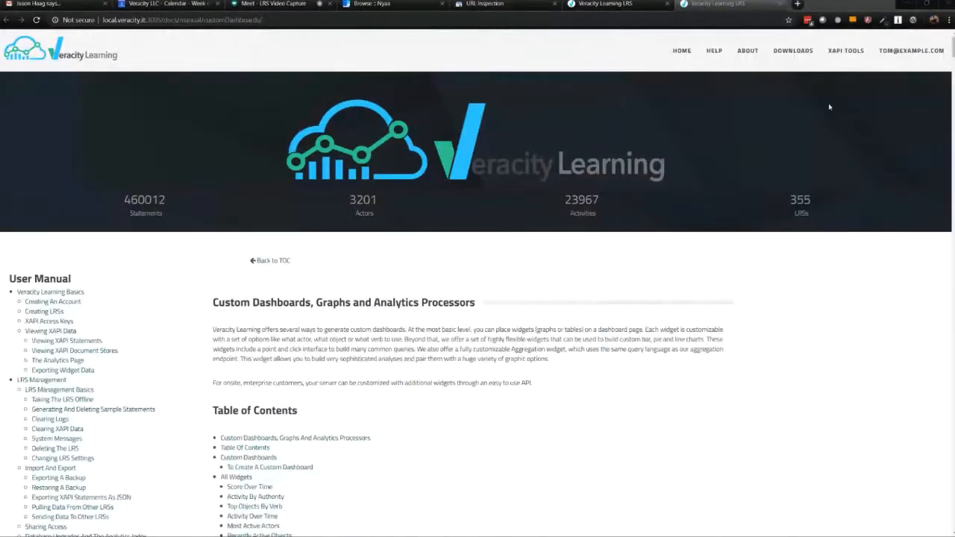
key(F11)
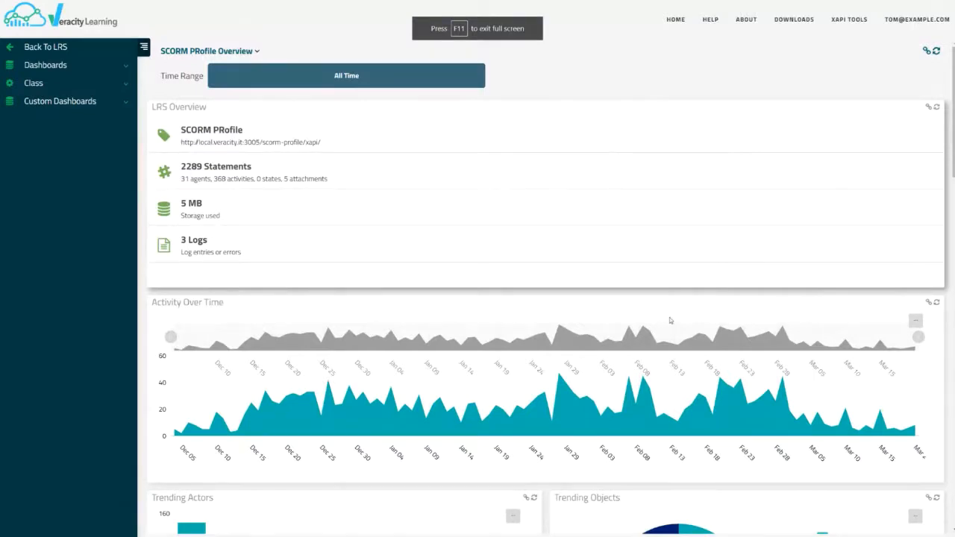
- Create a new custom dashboard, title it "Aggregation Demo" and save it
click(84, 102)
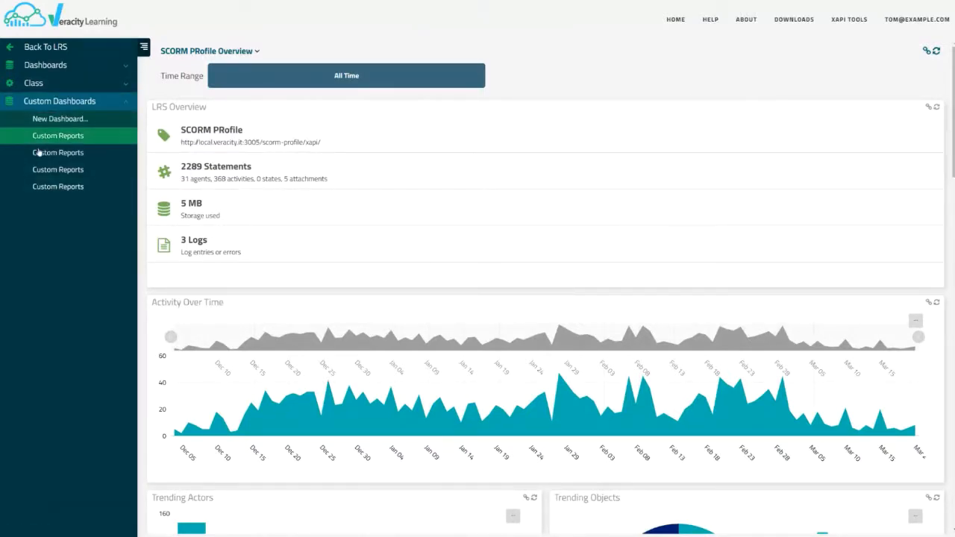
click(56, 120)
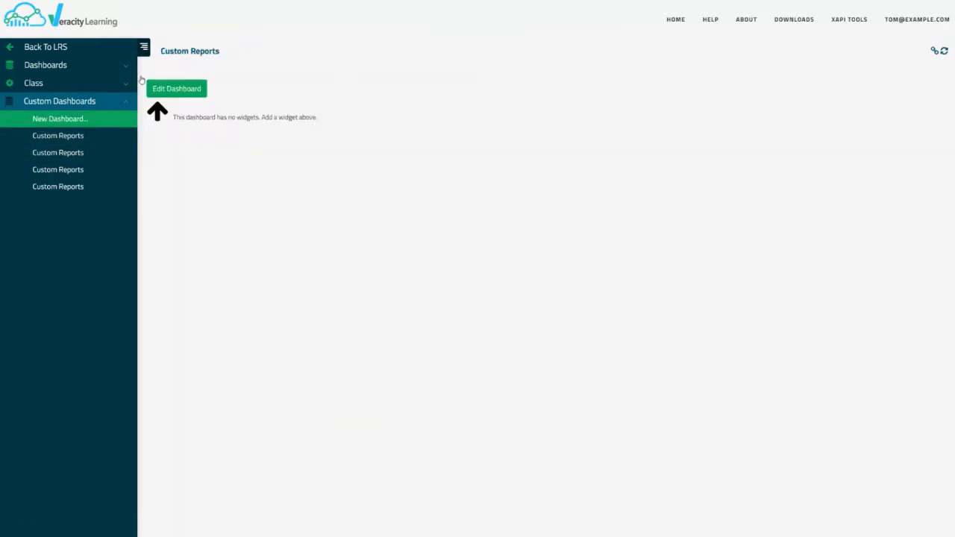
click(183, 91)
click(224, 90)
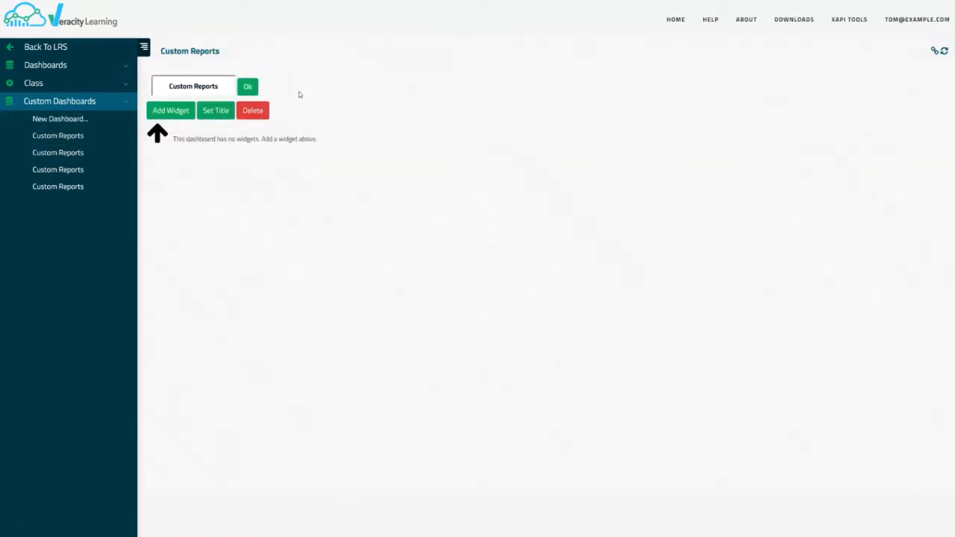
triple_click(204, 87)
text(A)
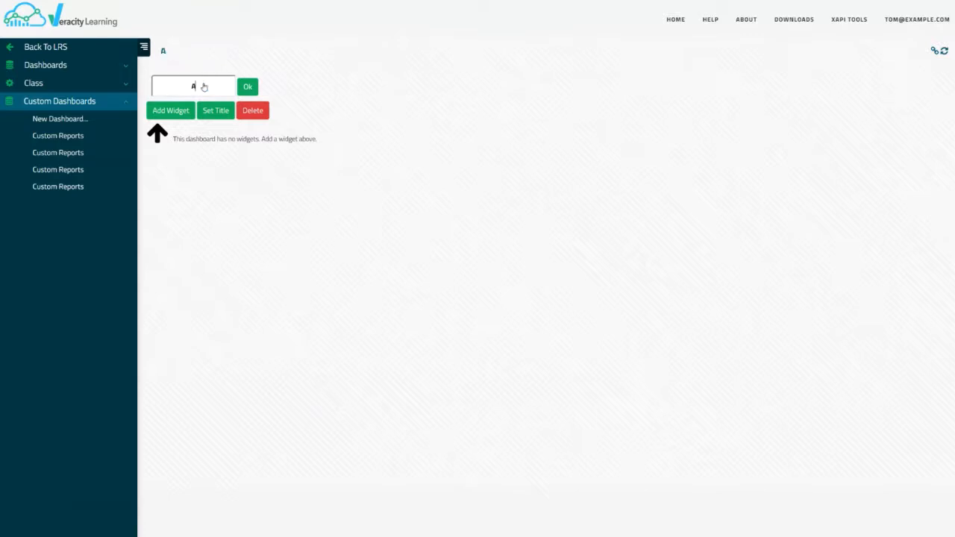
text(ggregation Demo)
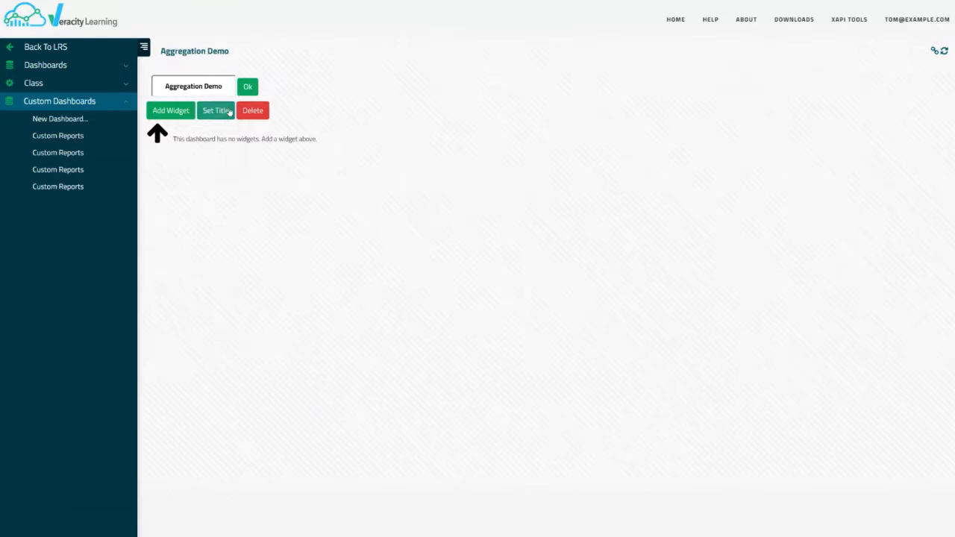
click(247, 87)
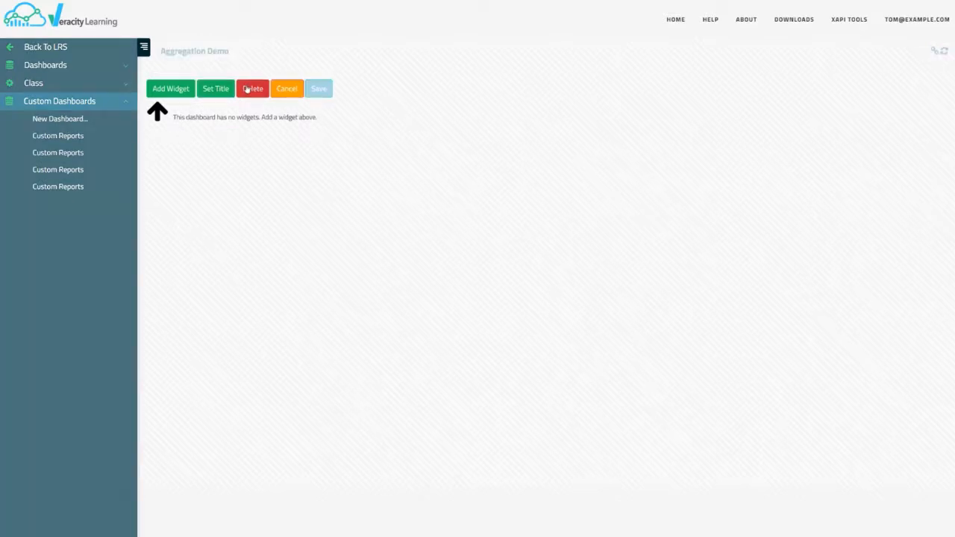
click(320, 89)
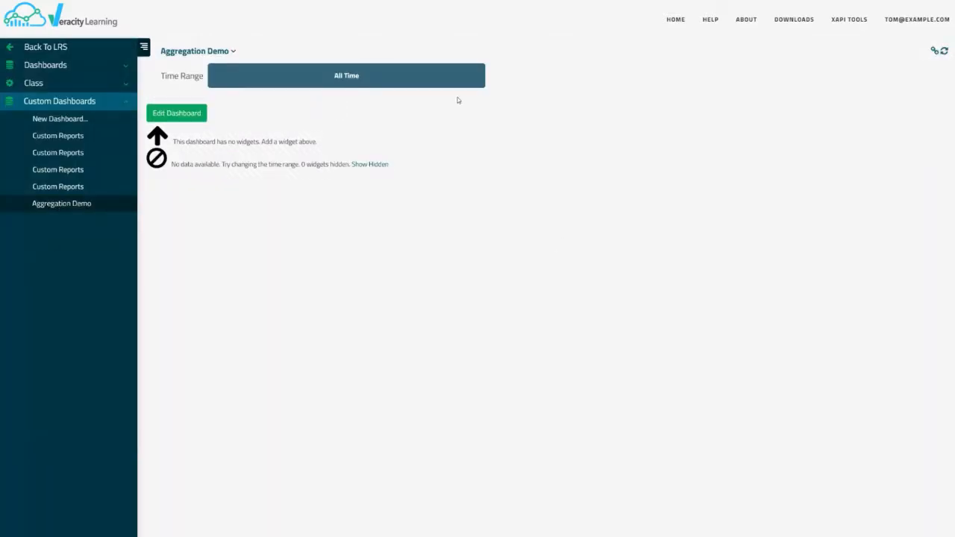
- Add an Aggregation Pipeline widget to the Aggregation Demo dashboard
click(174, 114)
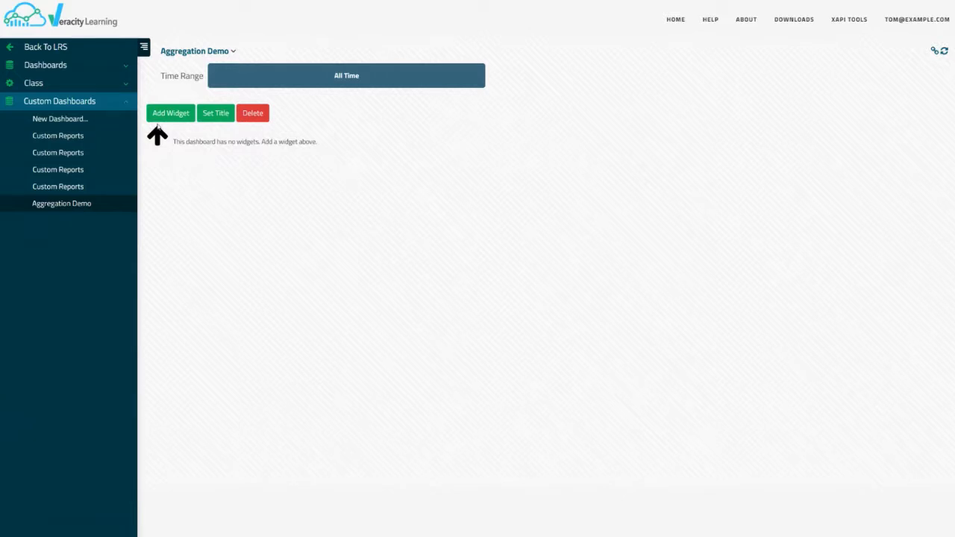
click(183, 118)
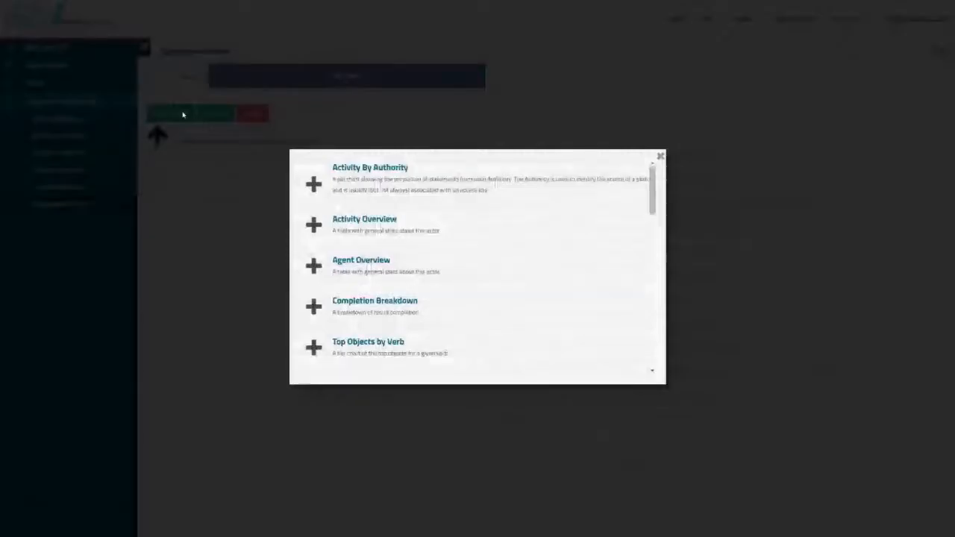
scroll(472, 250, down, 2)
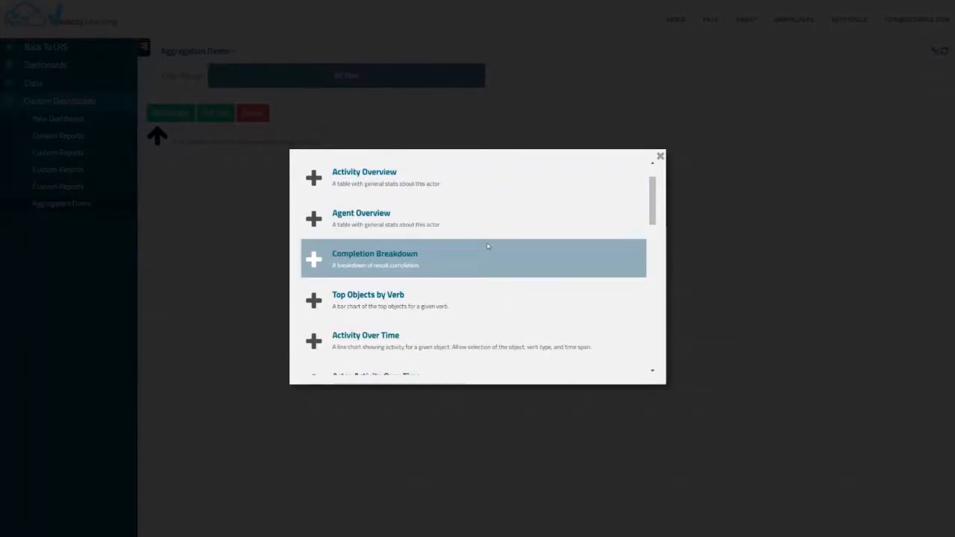
scroll(471, 249, down, 4)
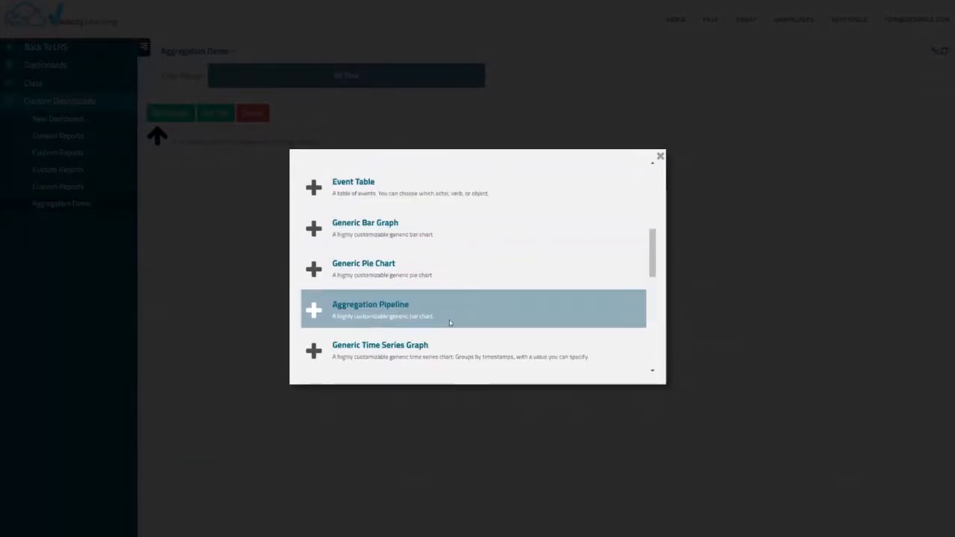
scroll(507, 339, down, 1)
scroll(458, 226, down, 1)
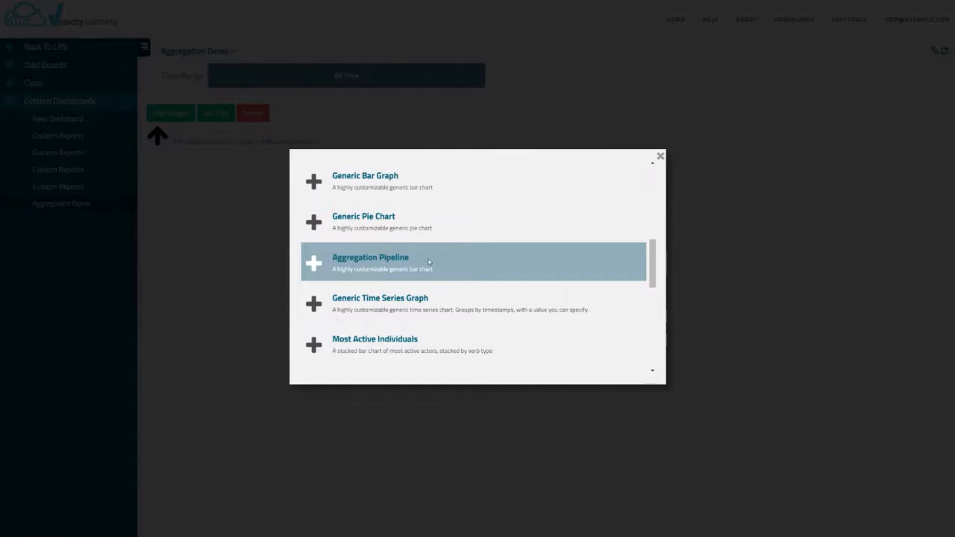
click(429, 261)
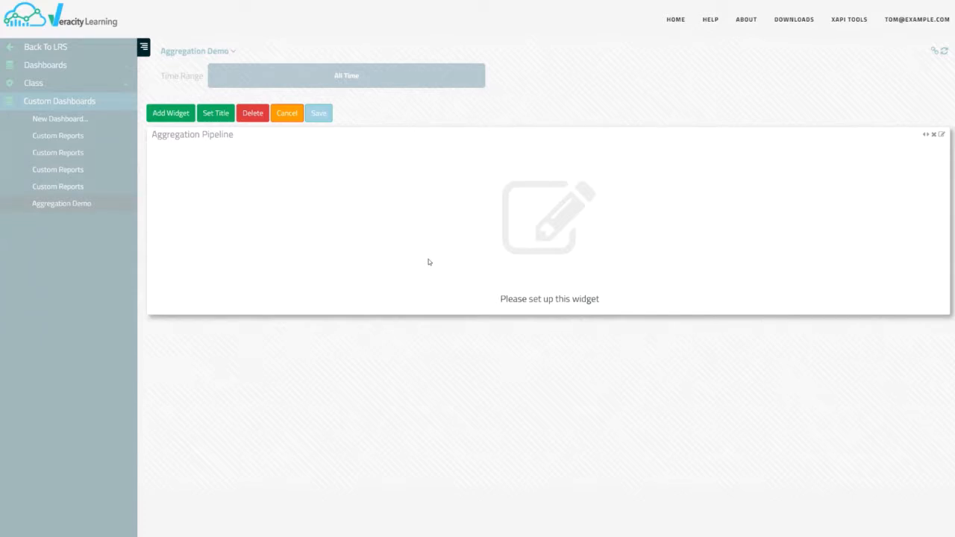
- Open the Aggregation Pipeline widget's setup, enlarge the page display, and look over its pipeline, graph configuration, title and time range fields
click(942, 136)
click(507, 232)
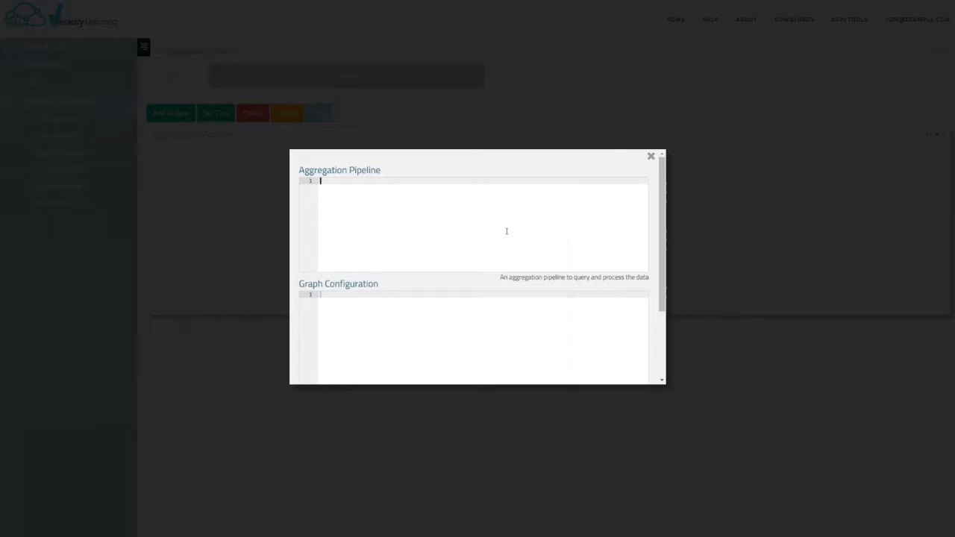
key(ctrl+plus)
key(ctrl+plus)
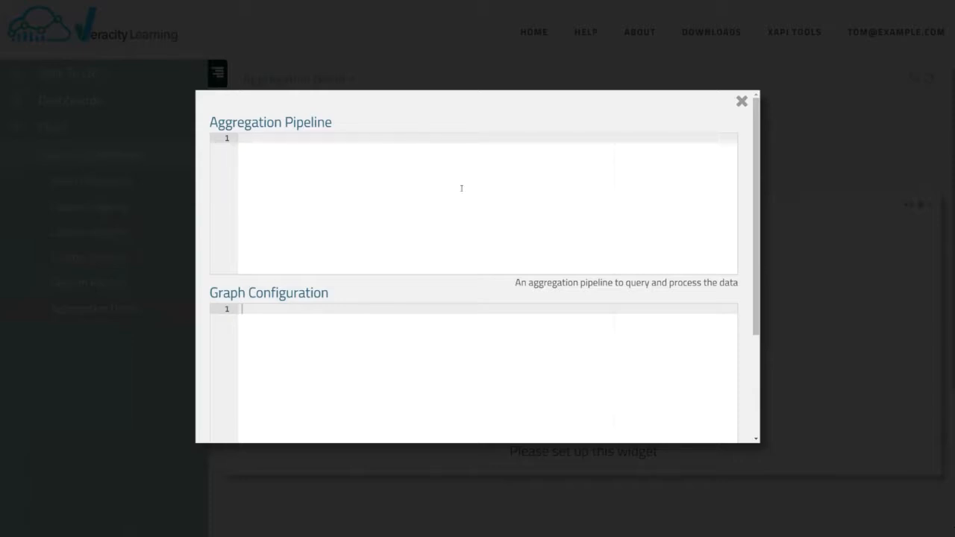
click(438, 360)
scroll(438, 360, down, 2)
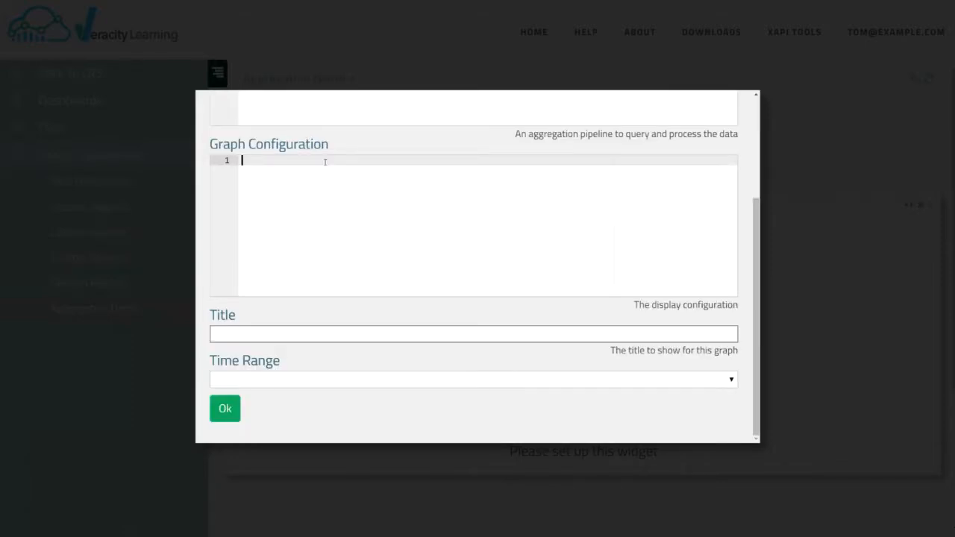
scroll(440, 266, up, 1)
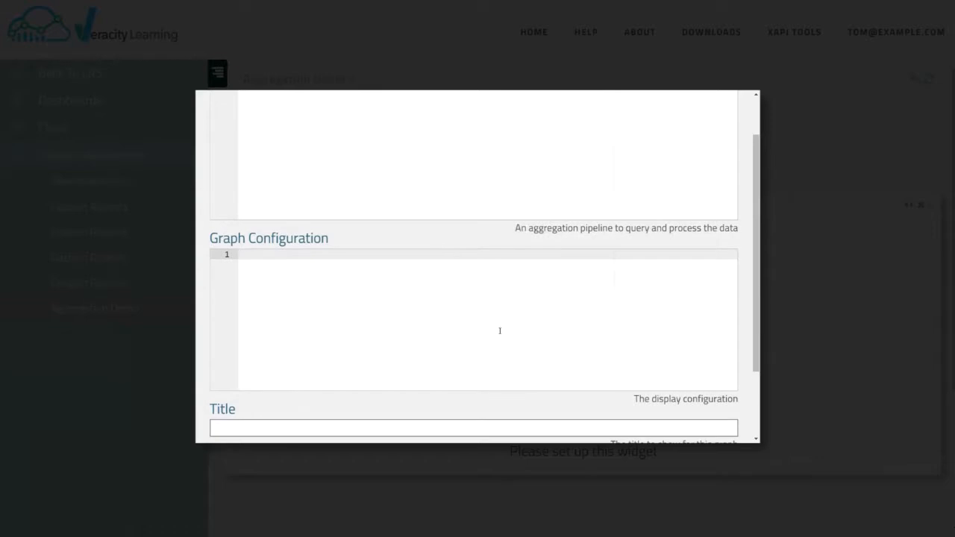
- Start the aggregation pipeline as an array containing an object with an empty $group stage
scroll(357, 308, up, 1)
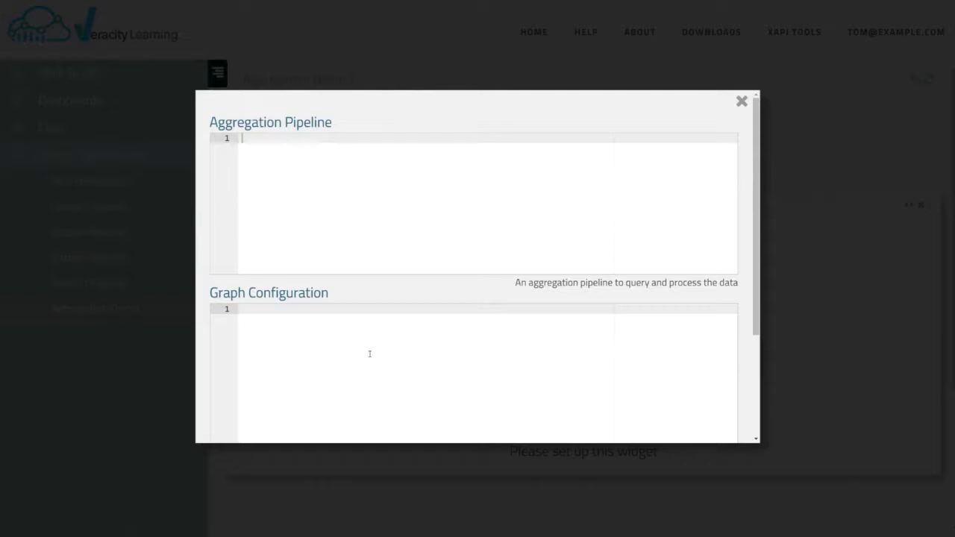
click(384, 190)
text([)
key(Return)
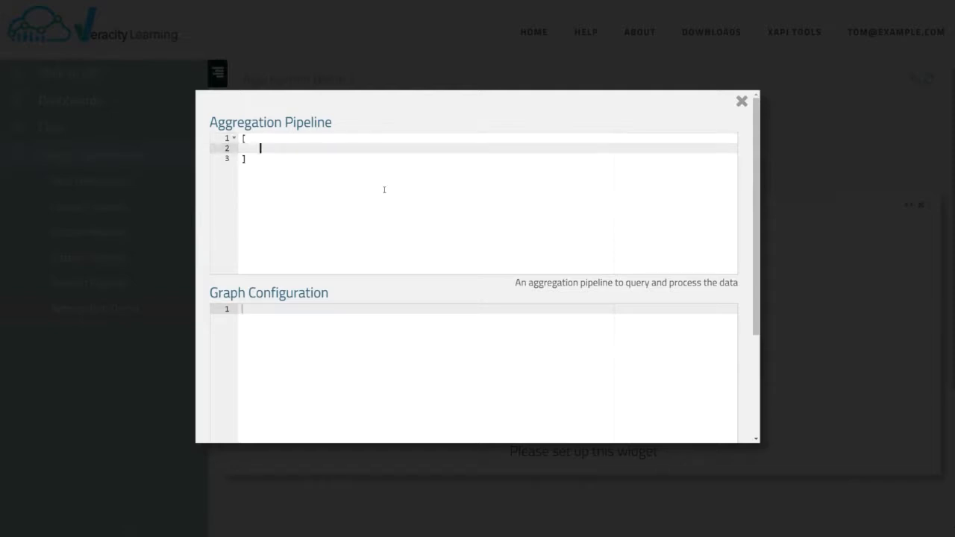
text($)
key(BackSpace)
text({)
key(Return)
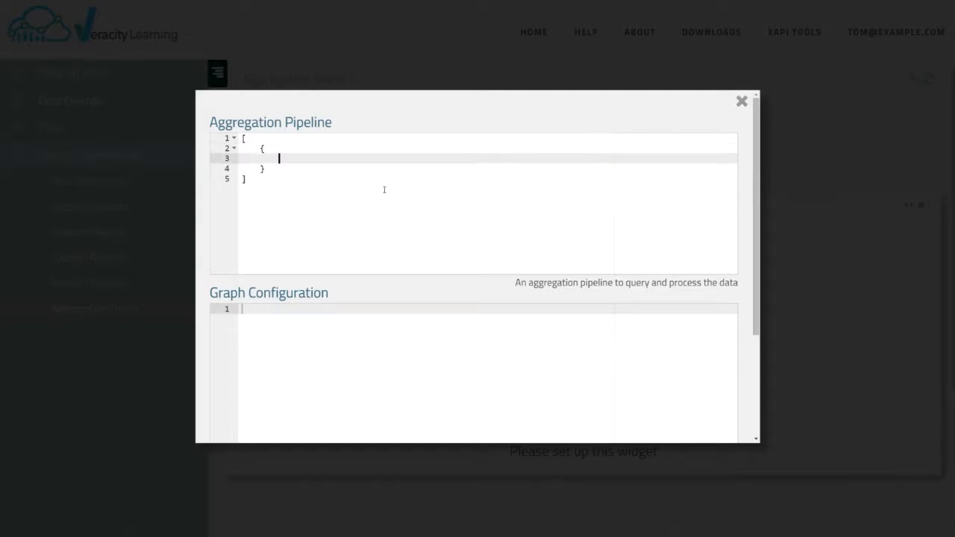
text($groups:)
key(BackSpace)
key(BackSpace)
text(:{)
key(Return)
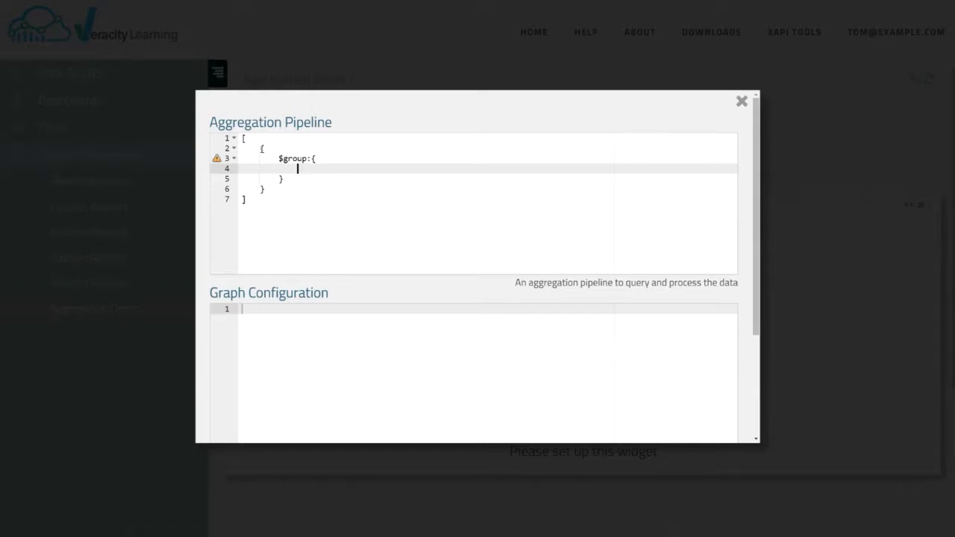
- Bring up the manual and look over its Custom Aggregations on a Dashboard section
drag(259, 149, 284, 188)
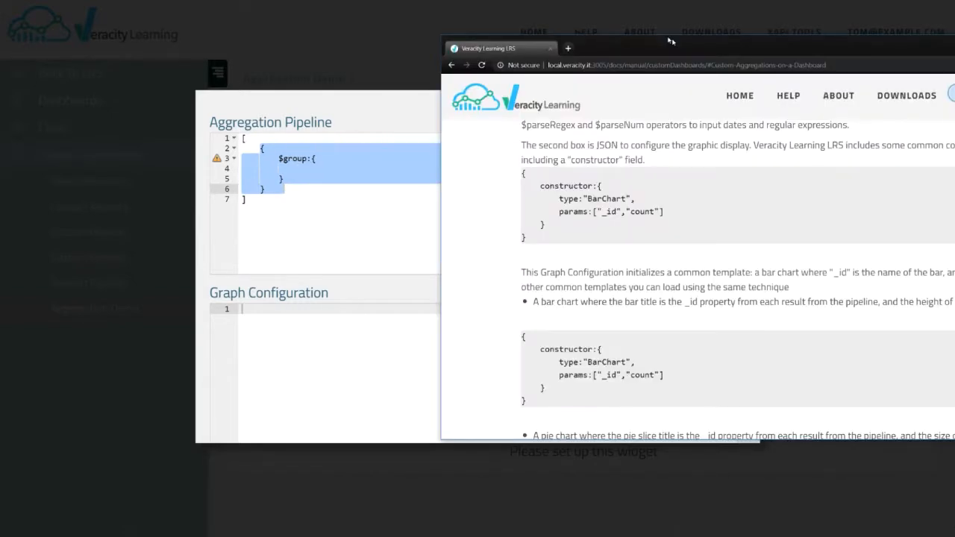
scroll(459, 299, up, 10)
scroll(458, 299, up, 15)
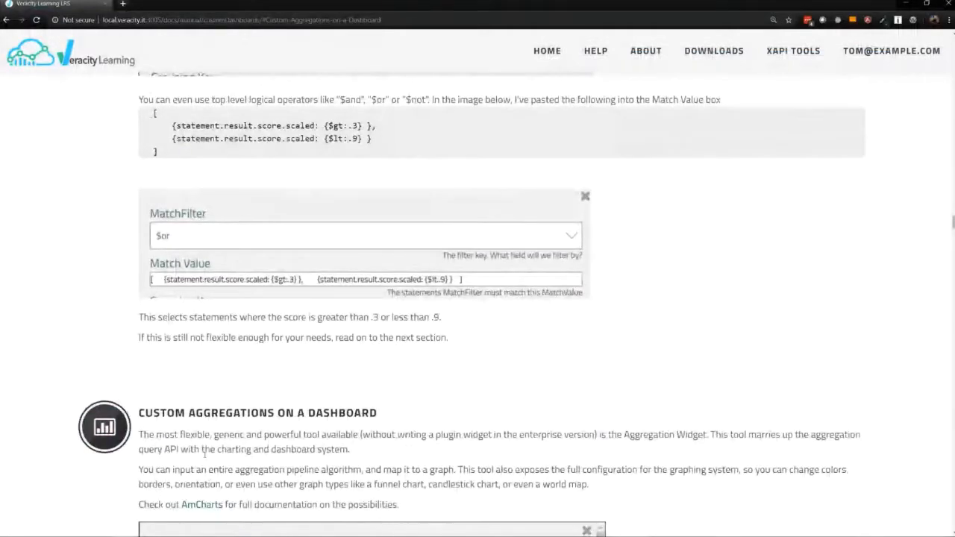
scroll(363, 430, down, 2)
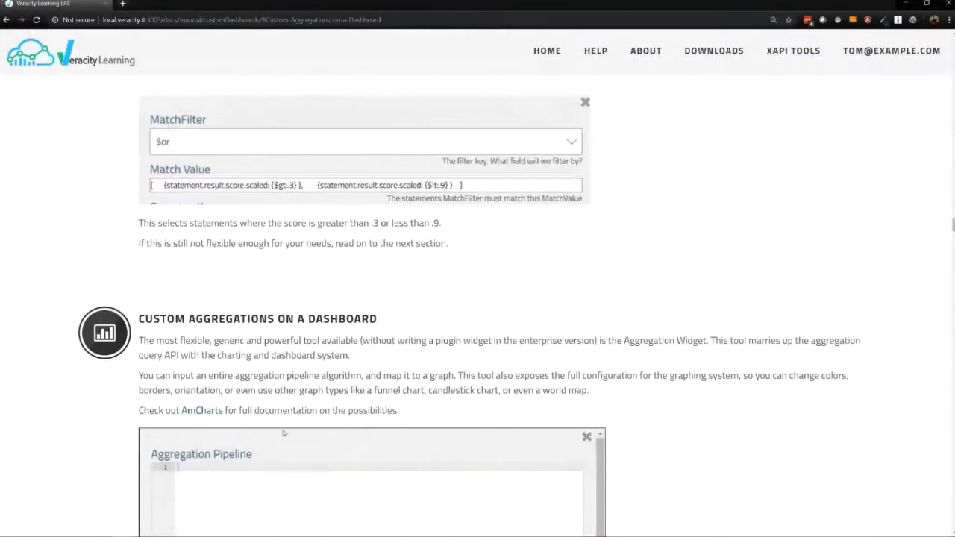
scroll(284, 434, up, 2)
- Search the web for "mongodb aggregation pipeline" in a new tab and open the MongoDB Manual's Aggregation Pipeline page
click(123, 5)
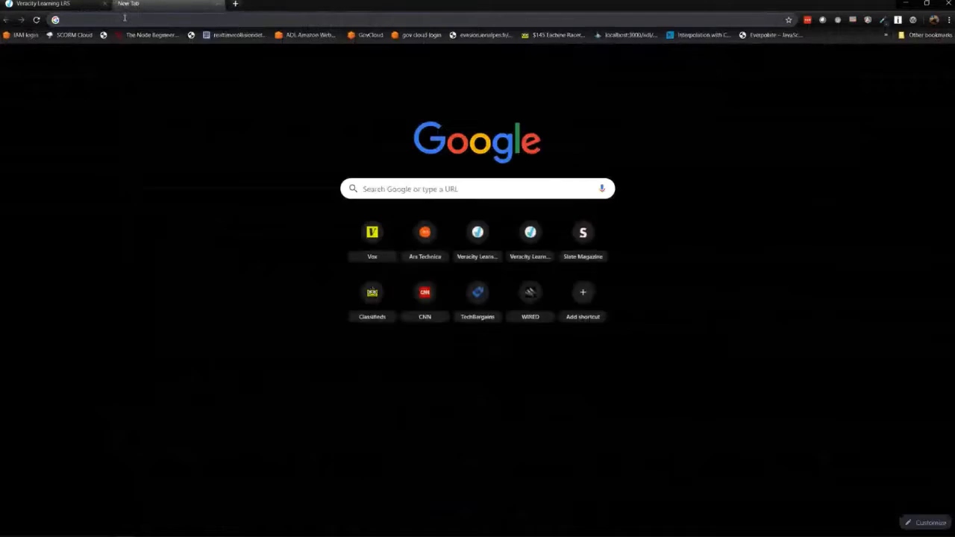
text(mongo)
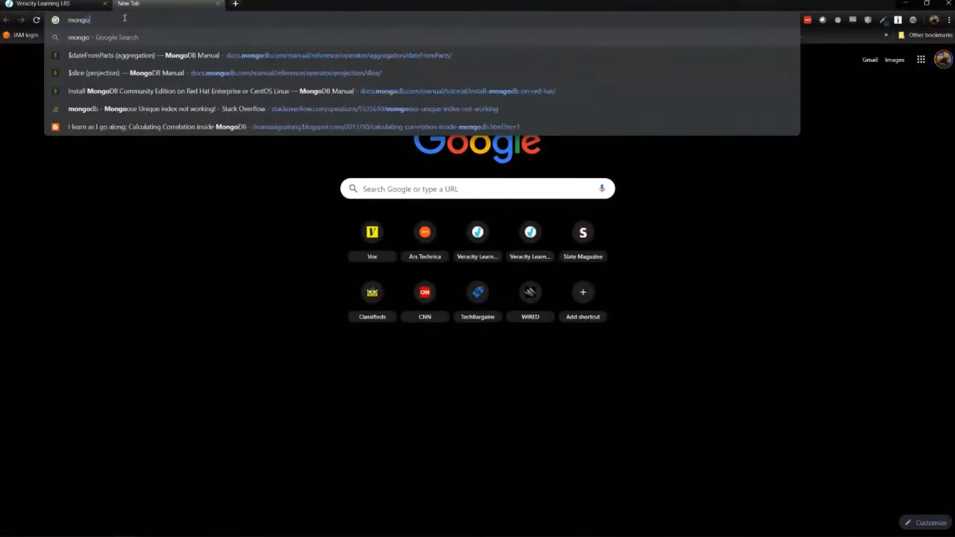
text(db aggregation p)
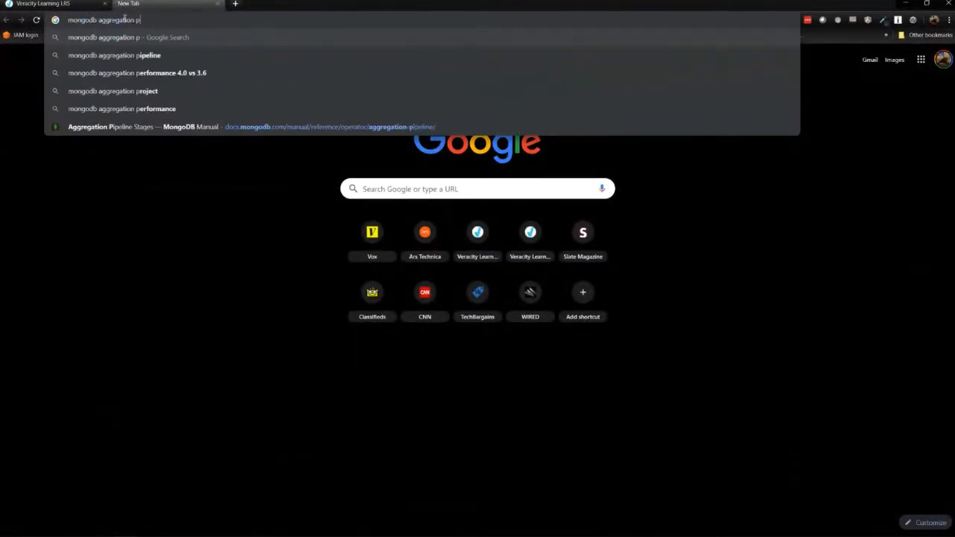
text(iple)
key(BackSpace)
key(BackSpace)
text(eline)
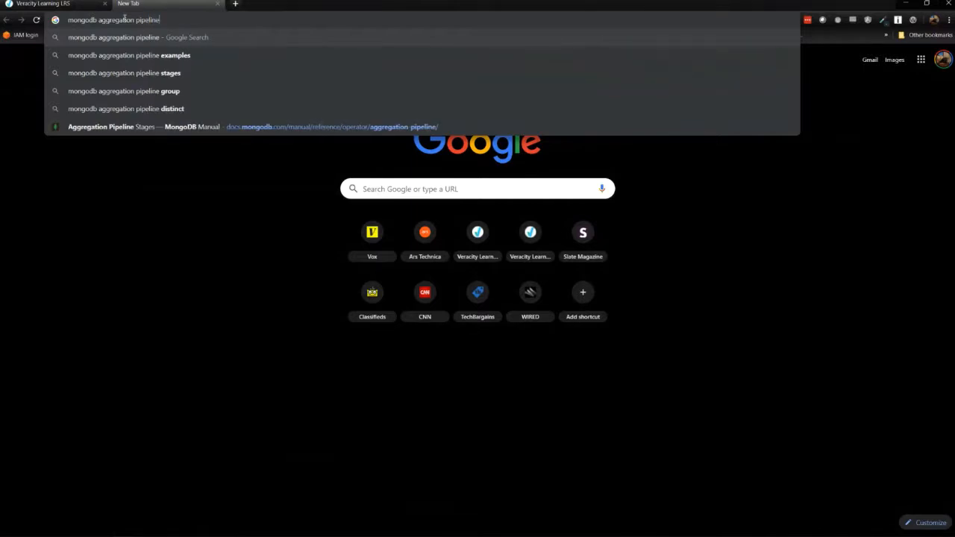
key(Return)
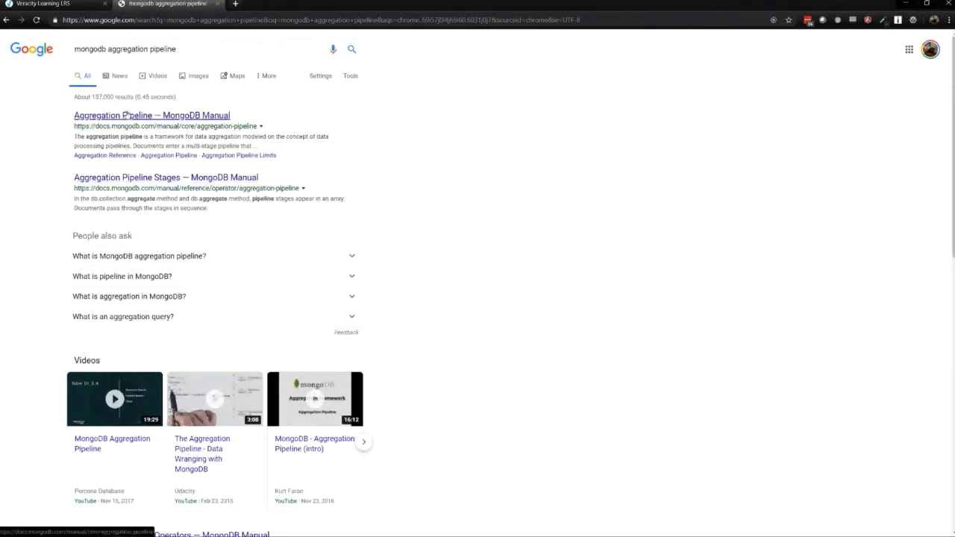
click(129, 117)
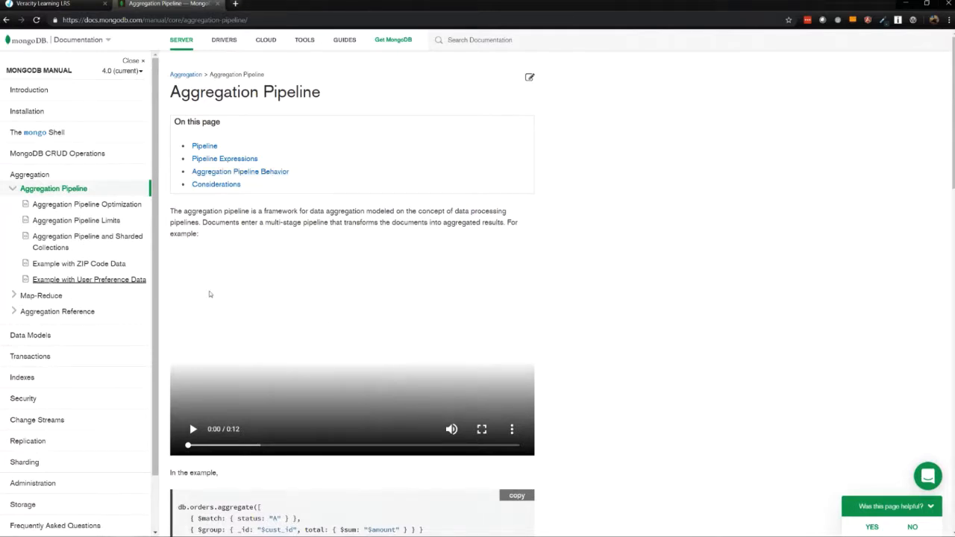
- Return to the widget setup and fill the graph configuration with the manual's constructor of type "BarChart" and params ["_id","count"]
click(56, 4)
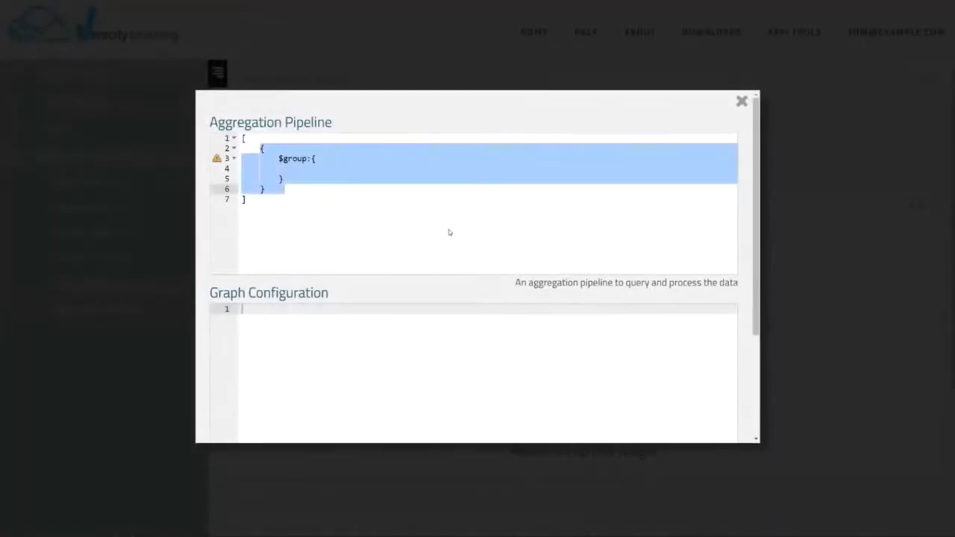
click(284, 188)
click(297, 168)
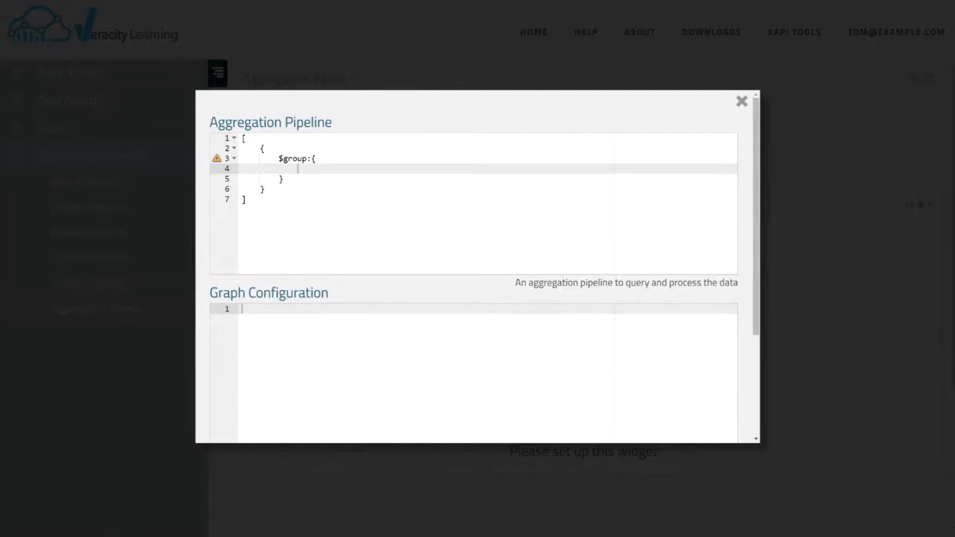
text({     constructor:{         type:"BarChart",         params:["_id","count"]     } })
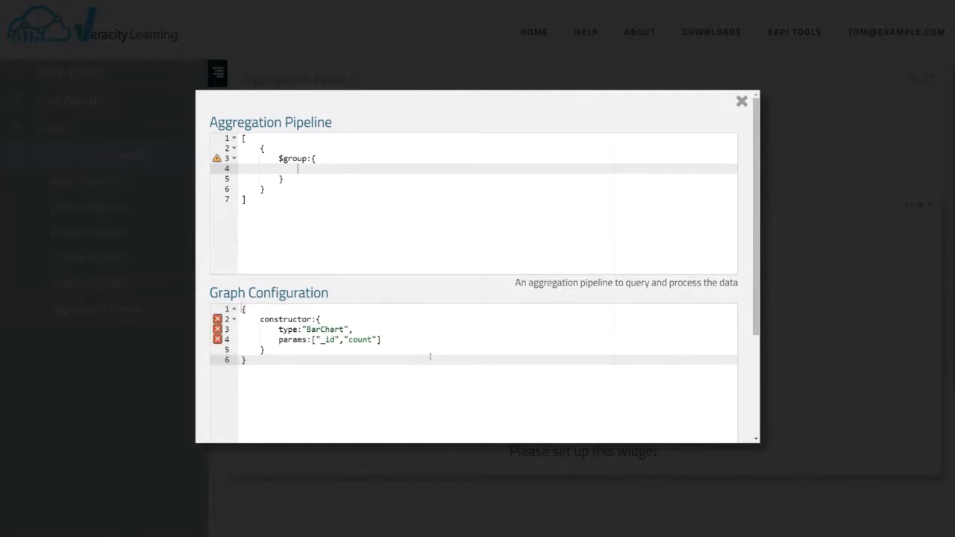
- Change the constructor type in the graph configuration to "PieChart" and point out its _id and count params
click(321, 330)
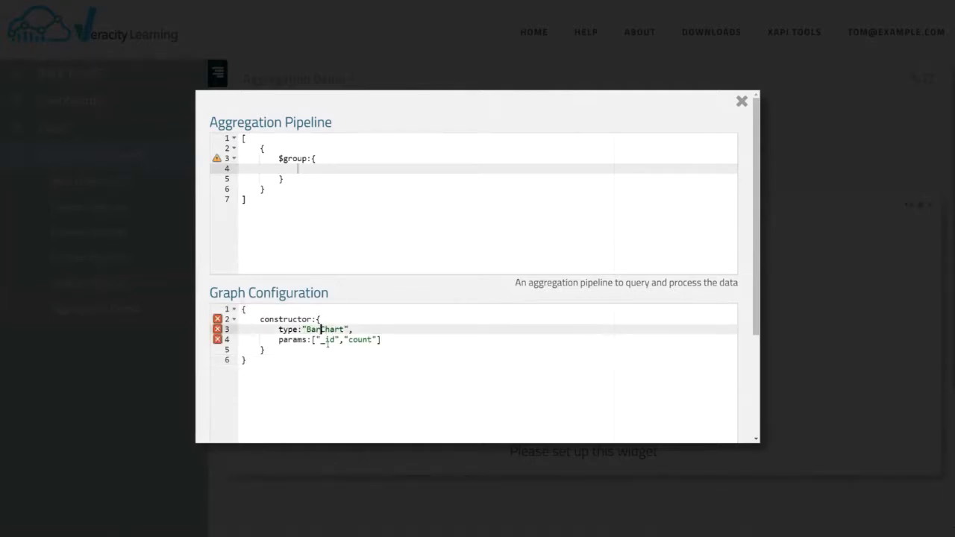
key(BackSpace)
key(BackSpace)
key(BackSpace)
text(Pie)
double_click(328, 340)
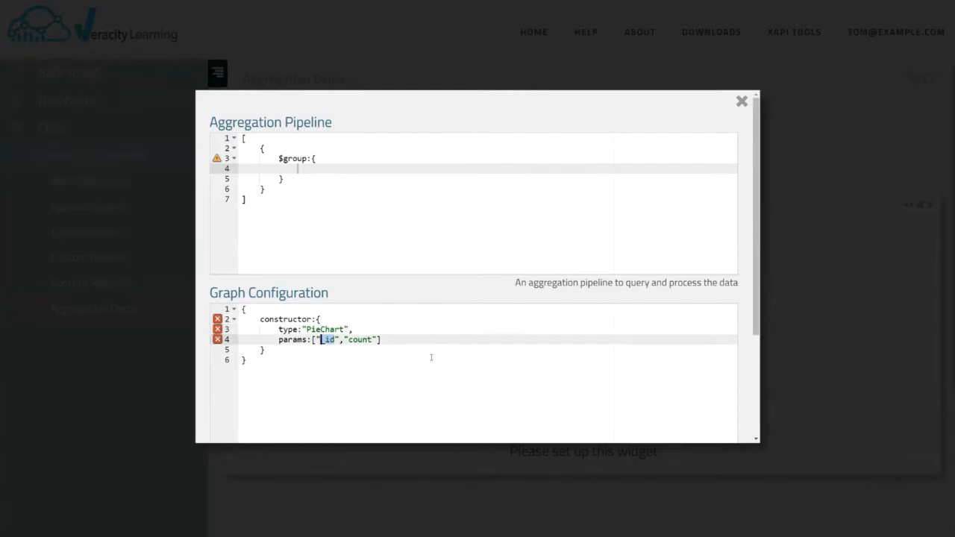
double_click(362, 339)
- Complete the $group stage of the pipeline with _id:1 and a count field defined as $sum:1
text(_id:)
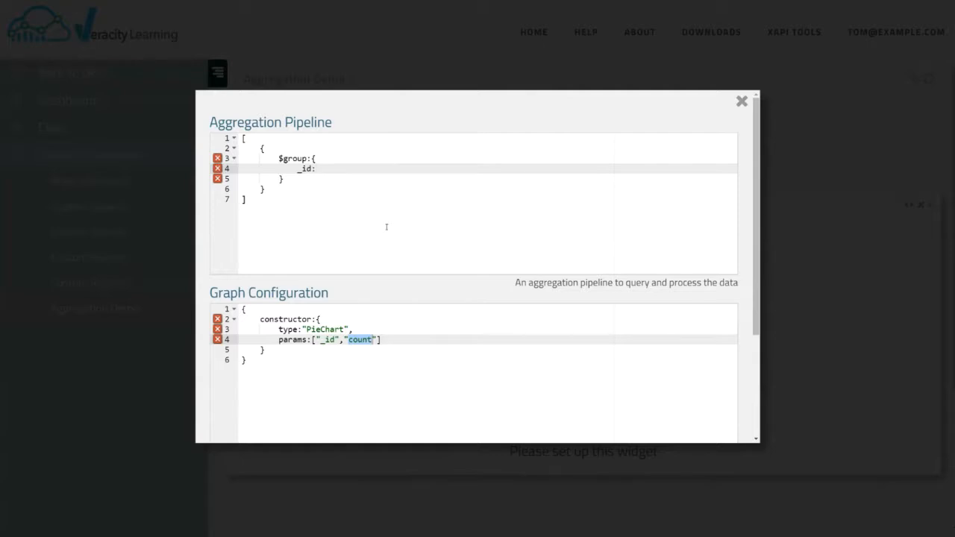
text(1)
text(,)
key(Return)
text(count:{)
key(Return)
text($)
text(s)
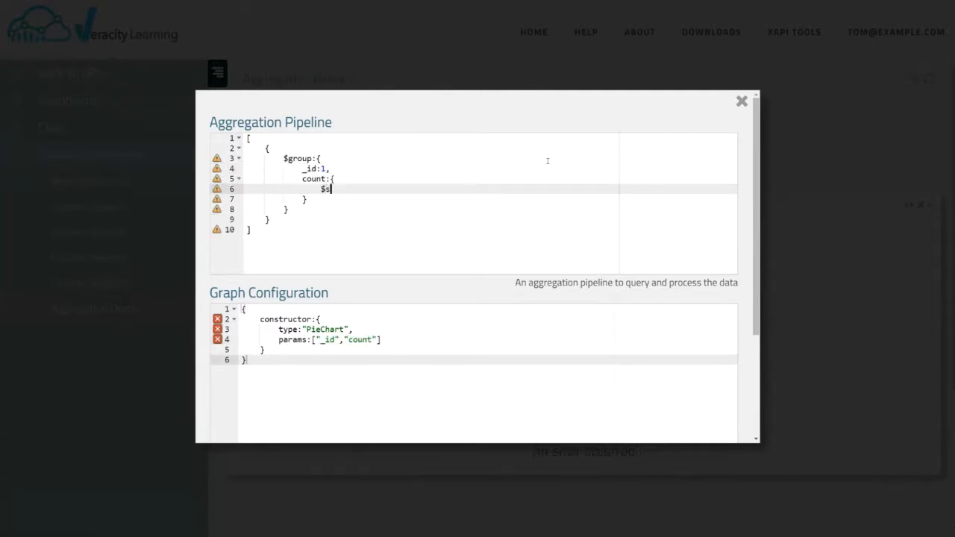
text(um:1)
click(426, 210)
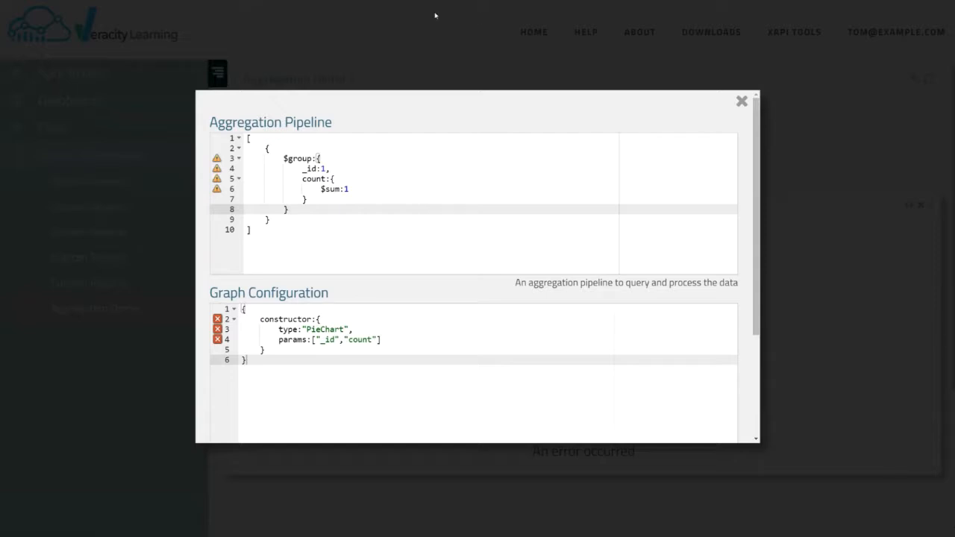
- Apply the widget setup and save the Aggregation Demo dashboard, with its time range set to All Time
scroll(407, 373, down, 3)
click(230, 409)
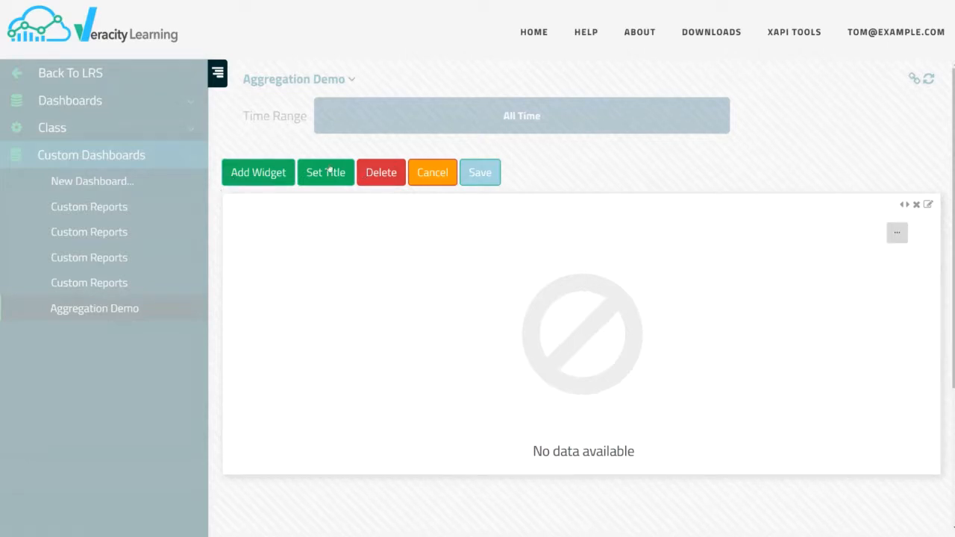
click(479, 172)
click(435, 120)
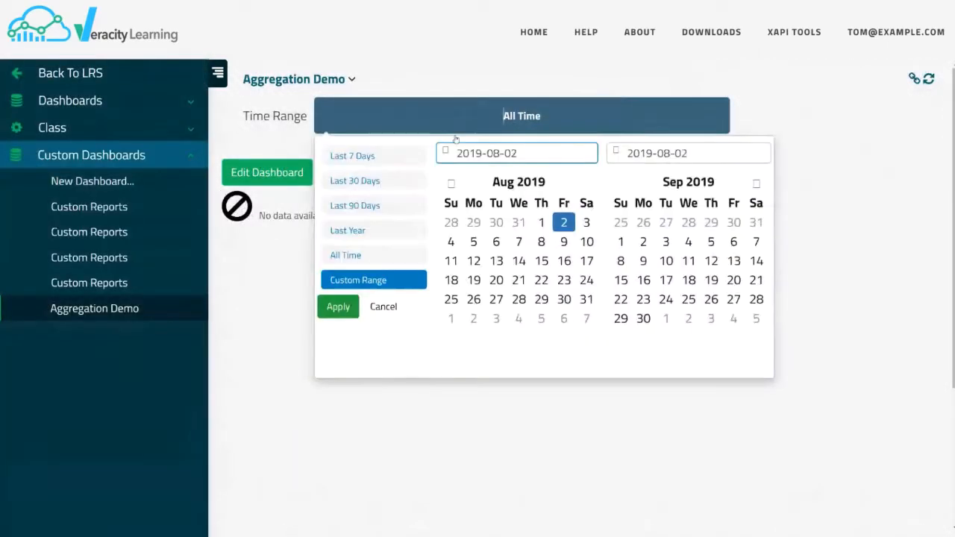
click(371, 256)
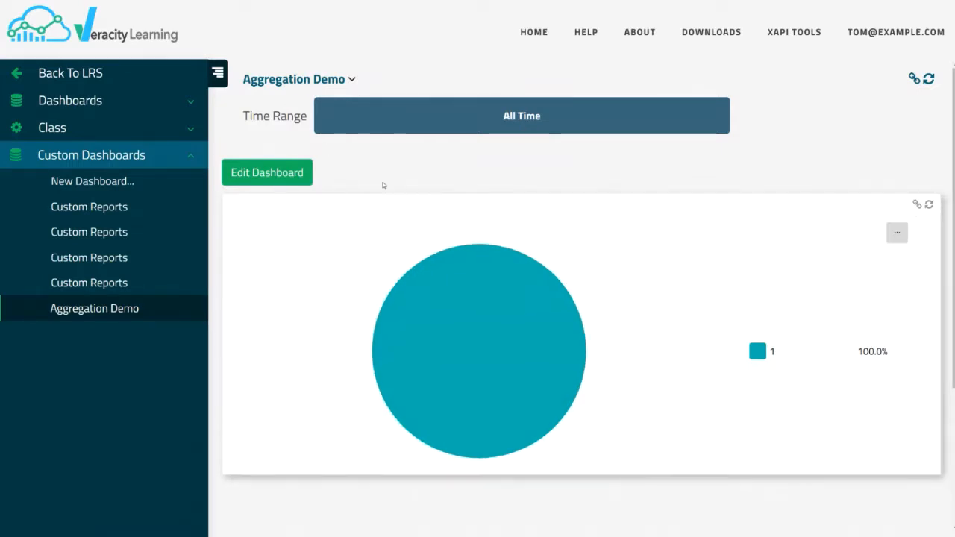
- Put the dashboard back into edit mode, reopen the widget's setup and view its Time Range choices without picking one
click(267, 172)
click(927, 206)
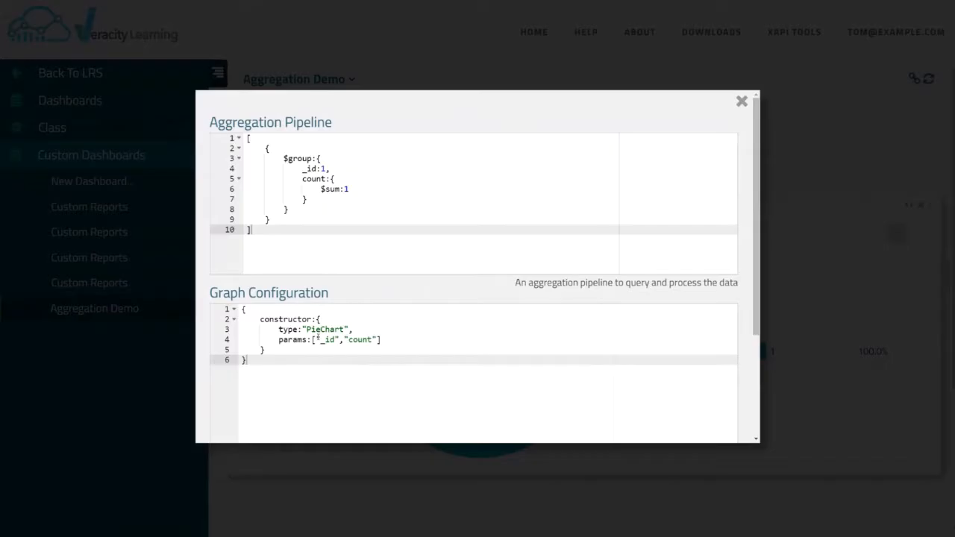
scroll(377, 384, down, 3)
click(288, 380)
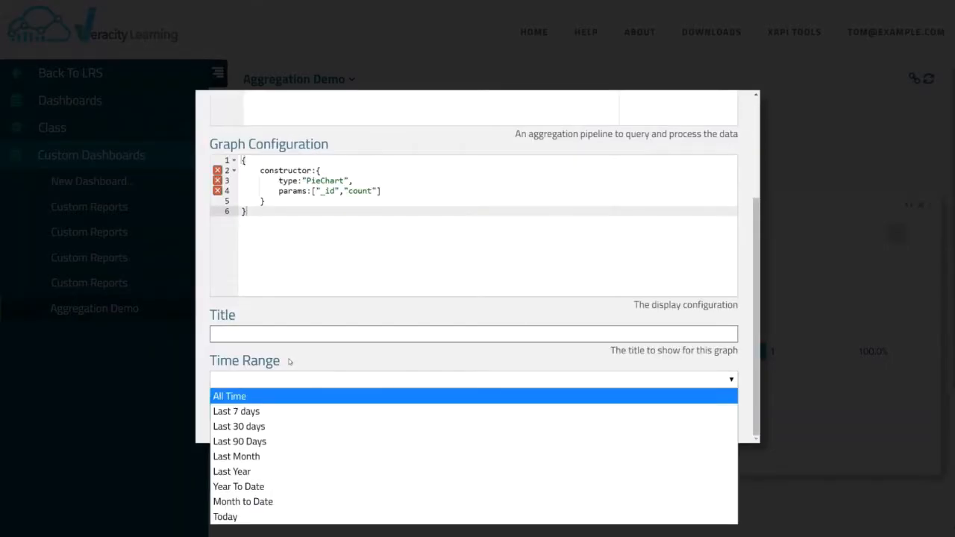
click(291, 363)
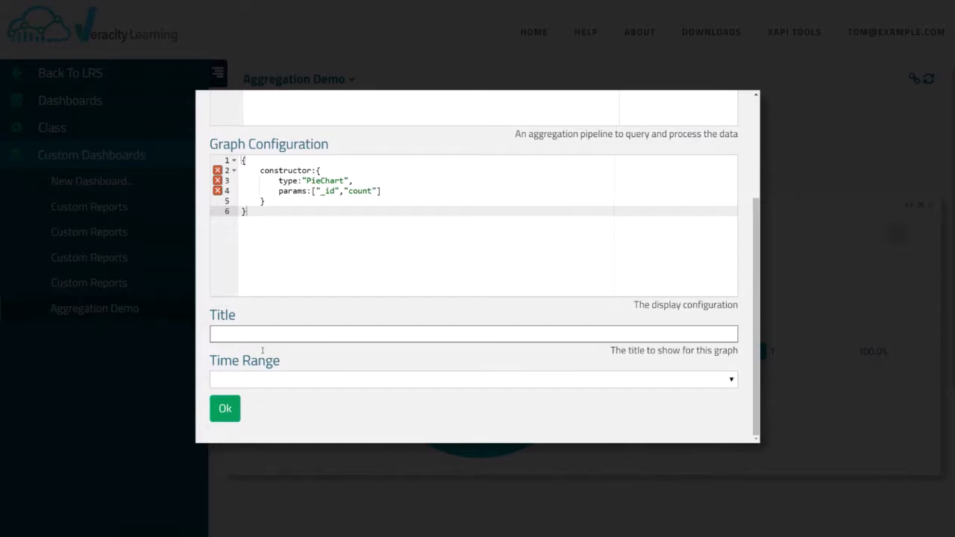
scroll(438, 289, up, 3)
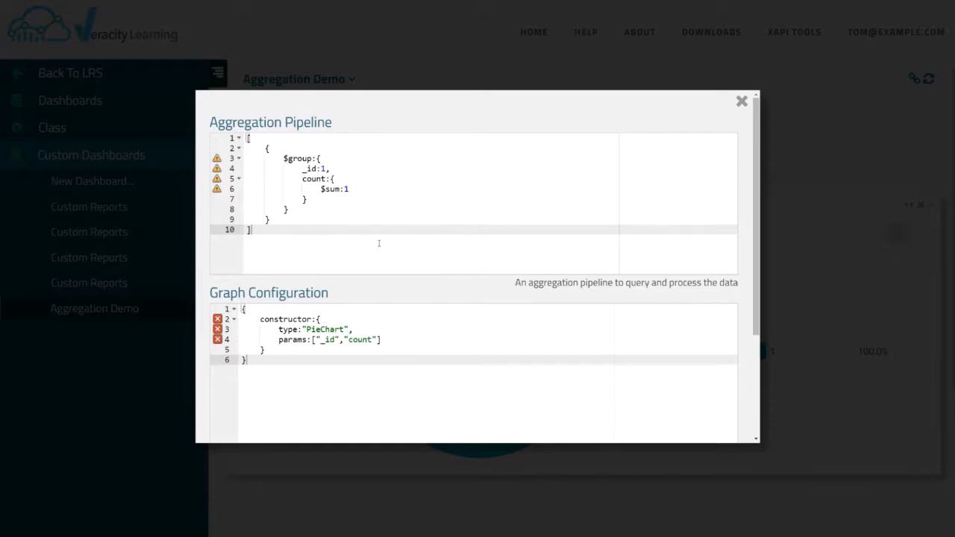
- Set the $group stage's _id to "$statement.verb.id" and apply the widget setup
click(326, 169)
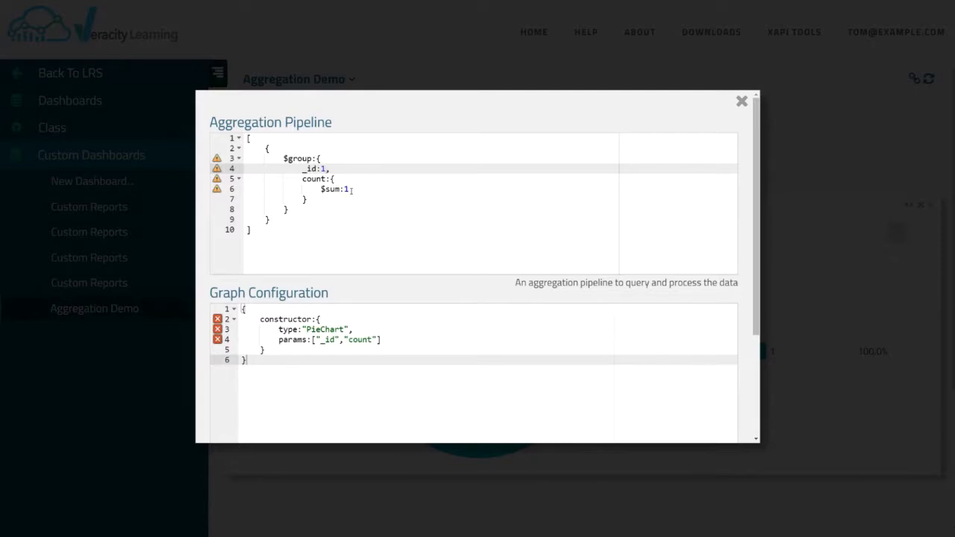
key(BackSpace)
text("$statement.verb.id)
click(330, 169)
key(shift+Left)
click(369, 192)
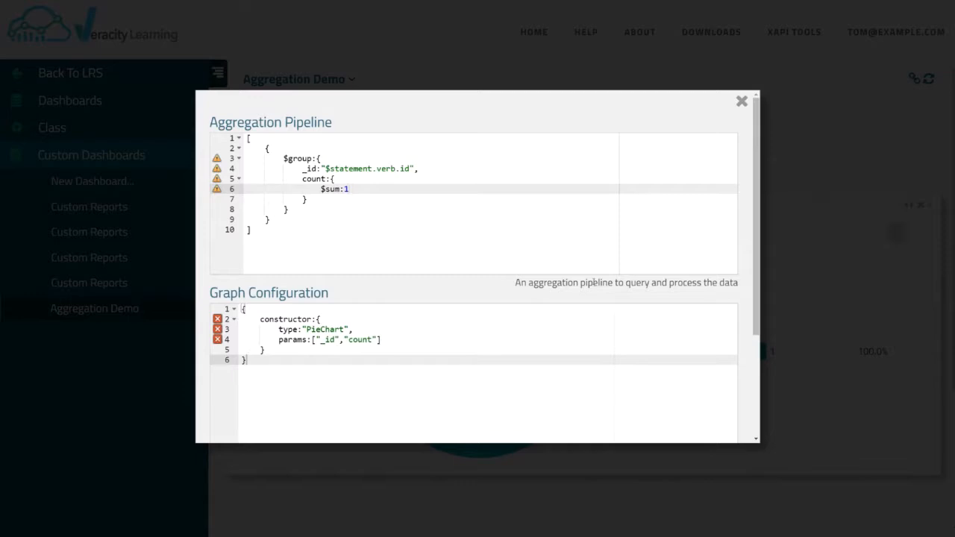
scroll(378, 254, down, 5)
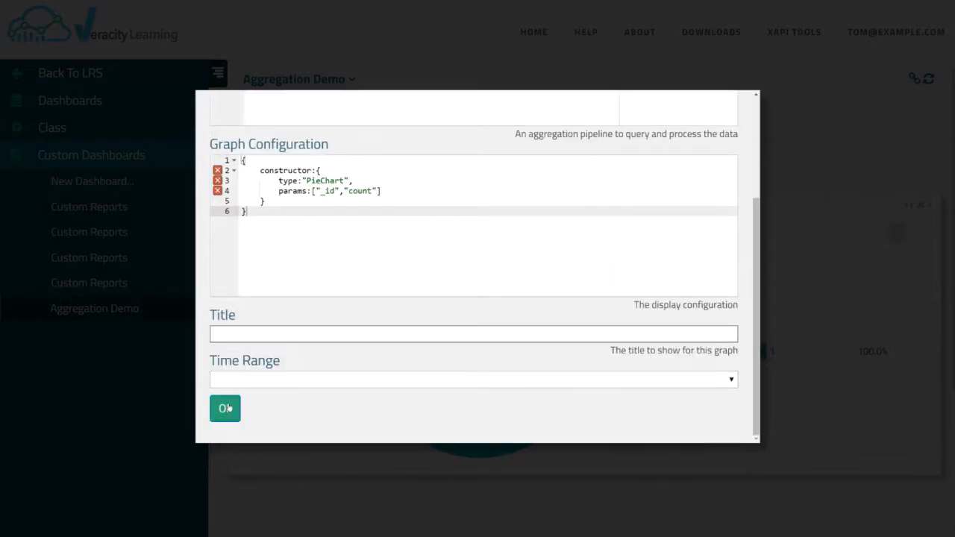
click(224, 407)
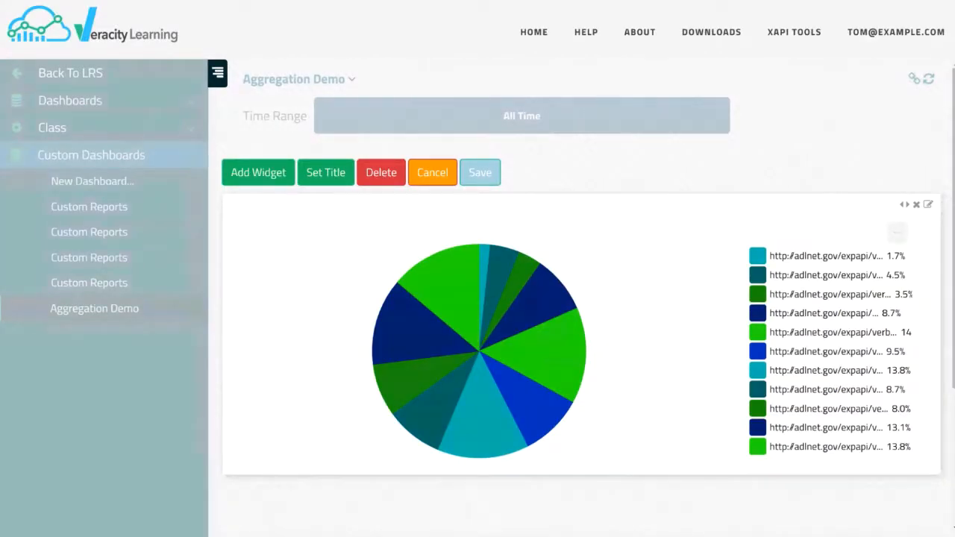
- Inspect the verb and count shown for individual slices of the pie chart
mouse_move(757, 259)
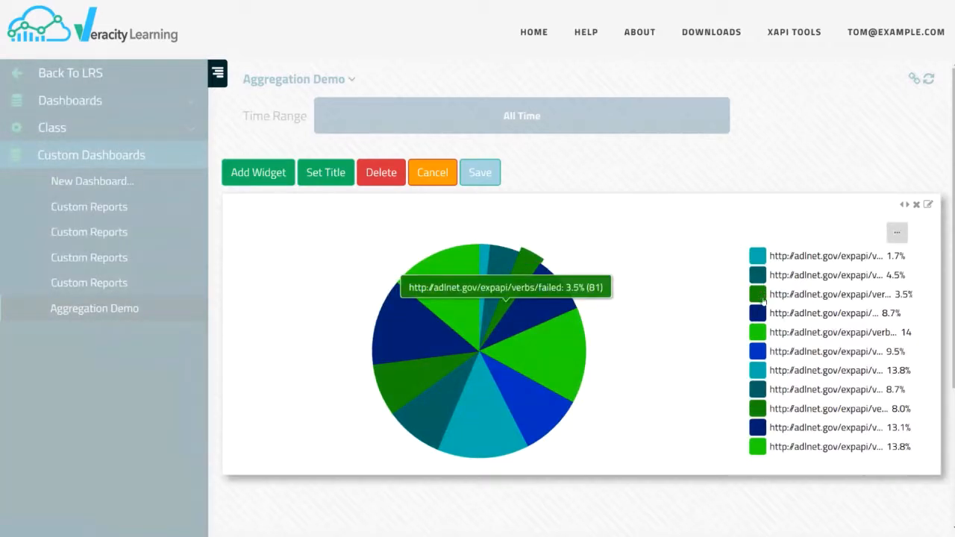
mouse_move(760, 317)
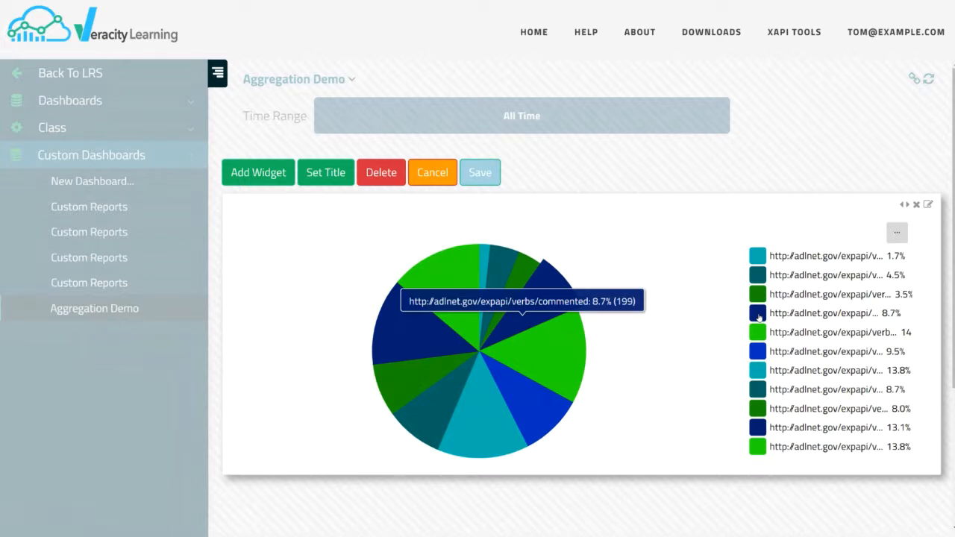
mouse_move(519, 405)
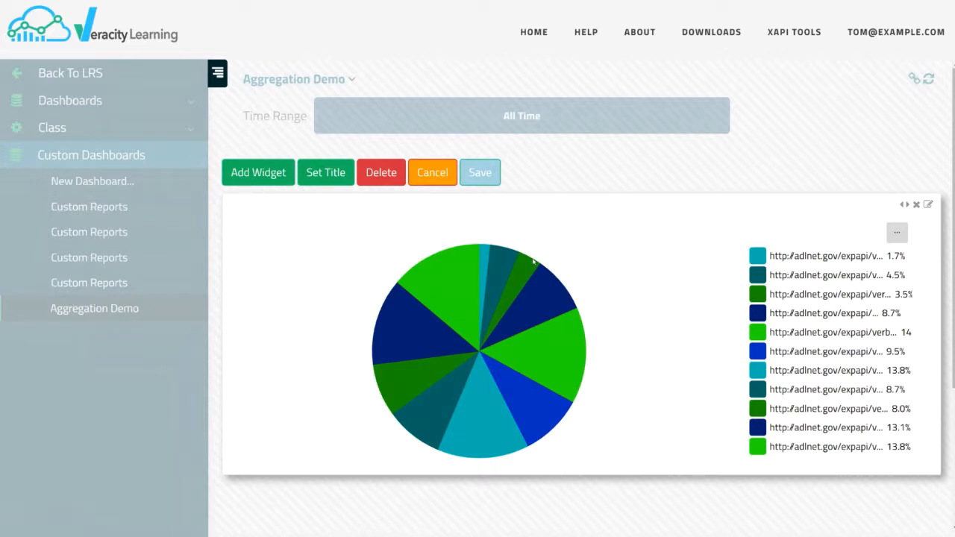
- Reopen the widget's setup and add a score field with an empty-string $avg accumulator after count in the $group stage
click(929, 206)
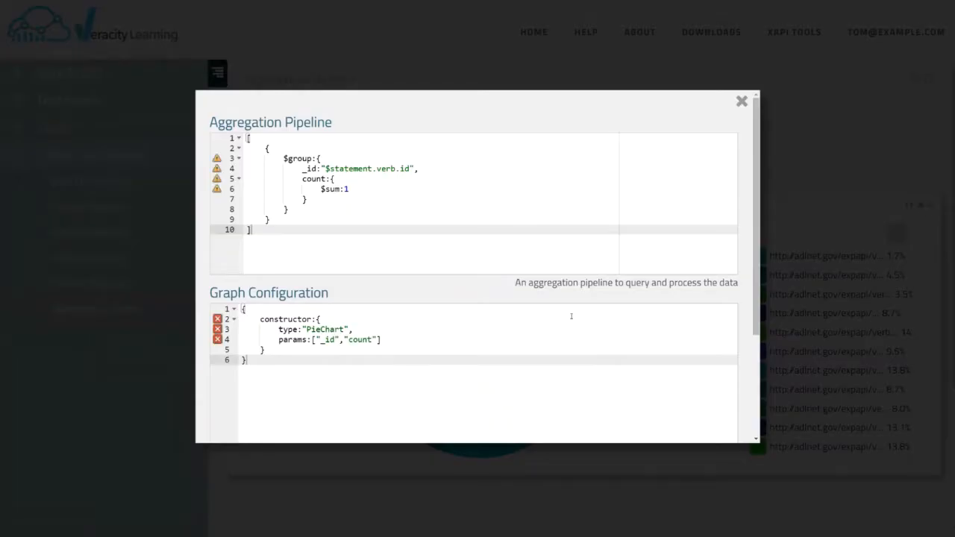
click(320, 201)
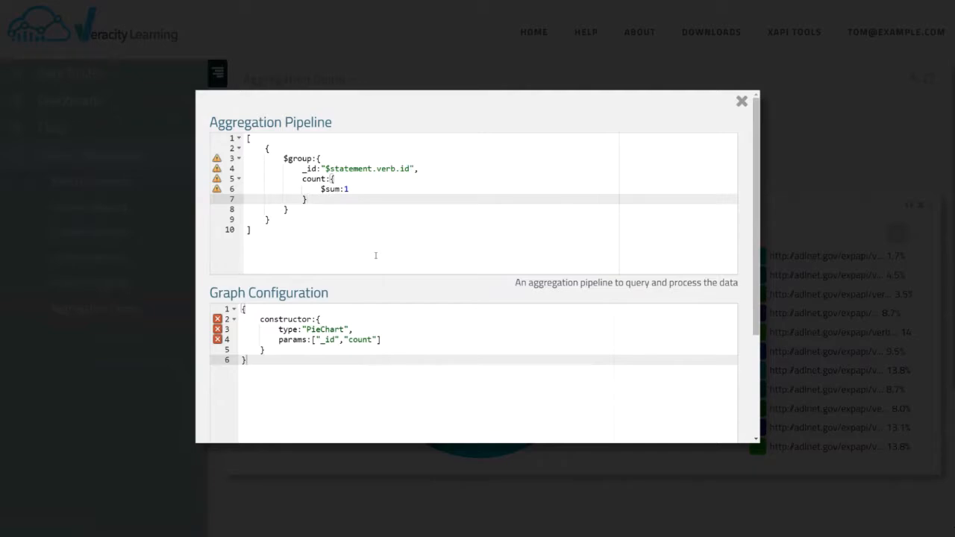
text(,)
key(Return)
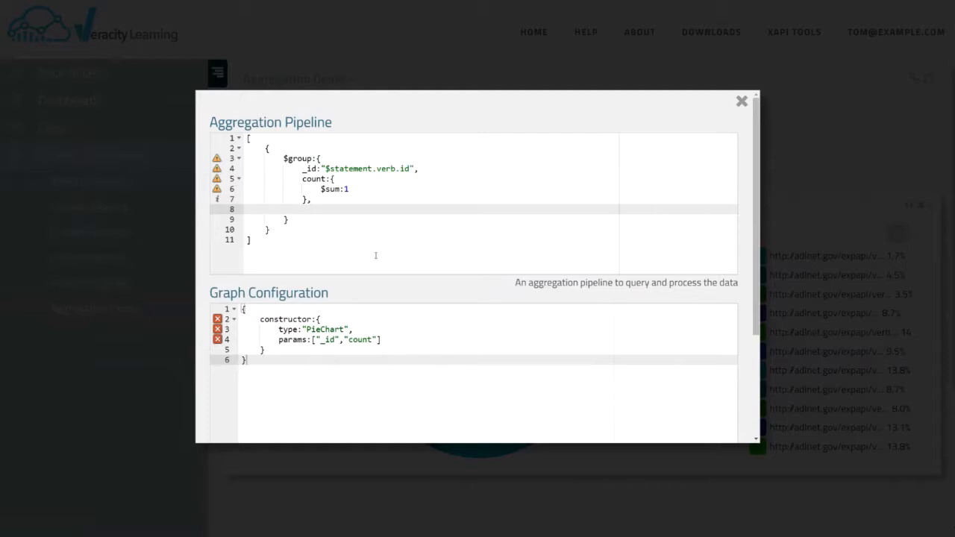
text(score:{)
key(Return)
text($)
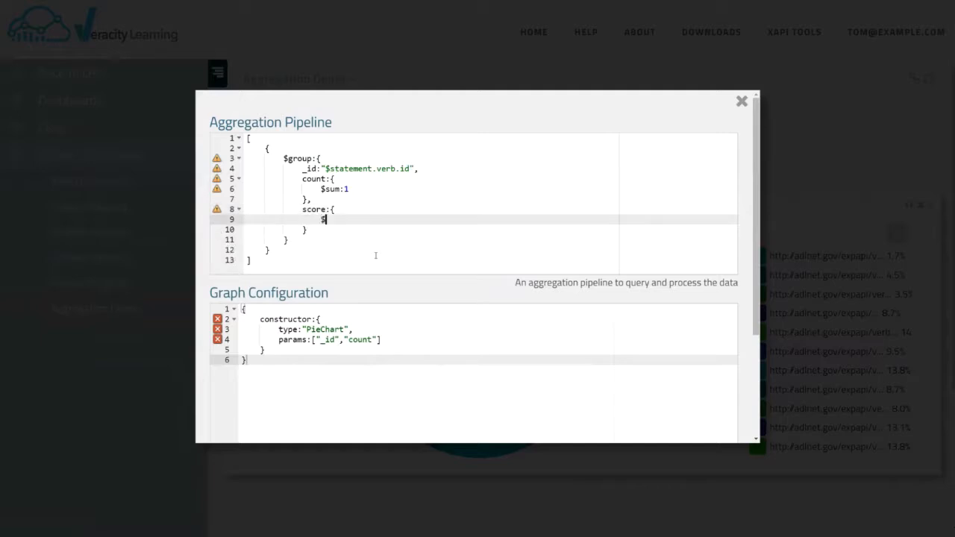
text(avg:)
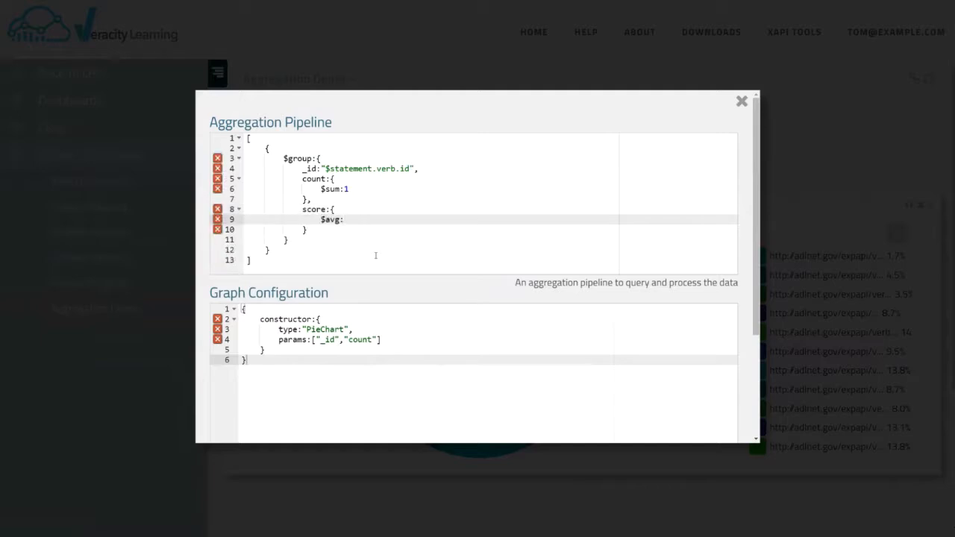
text("")
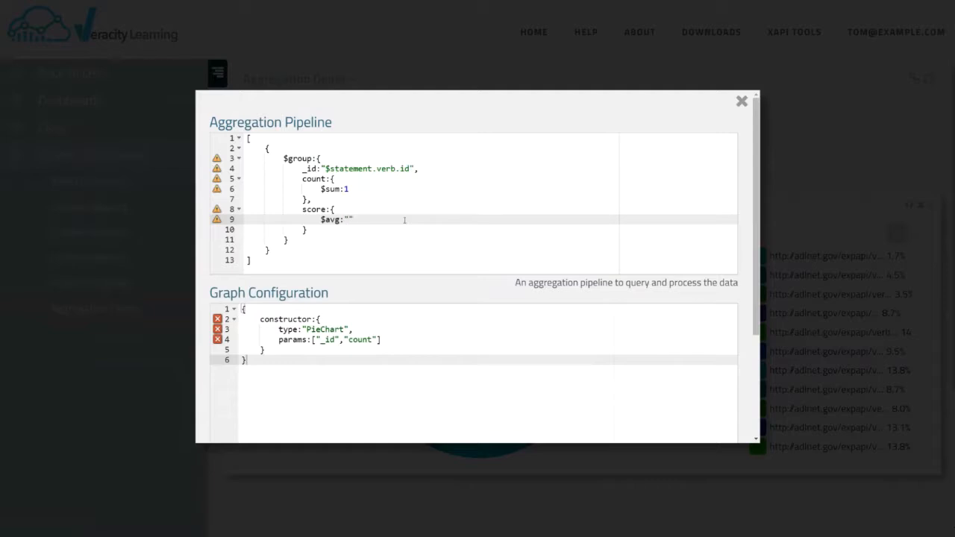
- Set the score field's $avg expression to "$statement.result.score.scaled"
text($stagemetn)
key(BackSpace)
key(BackSpace)
key(BackSpace)
key(BackSpace)
key(BackSpace)
key(BackSpace)
key(BackSpace)
text(atement.result.score.scaled)
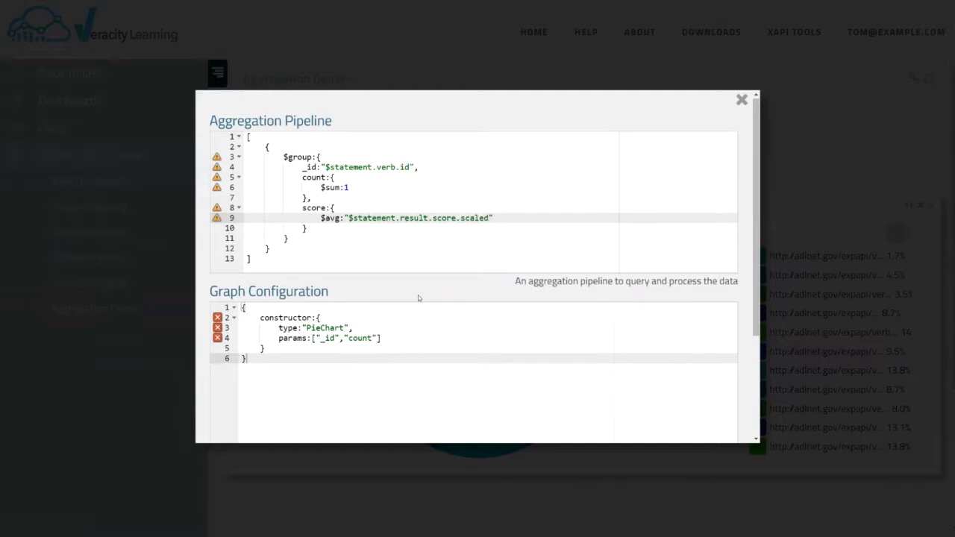
- Apply the widget setup with the averaged score field in its pipeline, and toggle the meeting microphone
scroll(418, 295, down, 1)
scroll(436, 300, up, 1)
scroll(373, 278, down, 1)
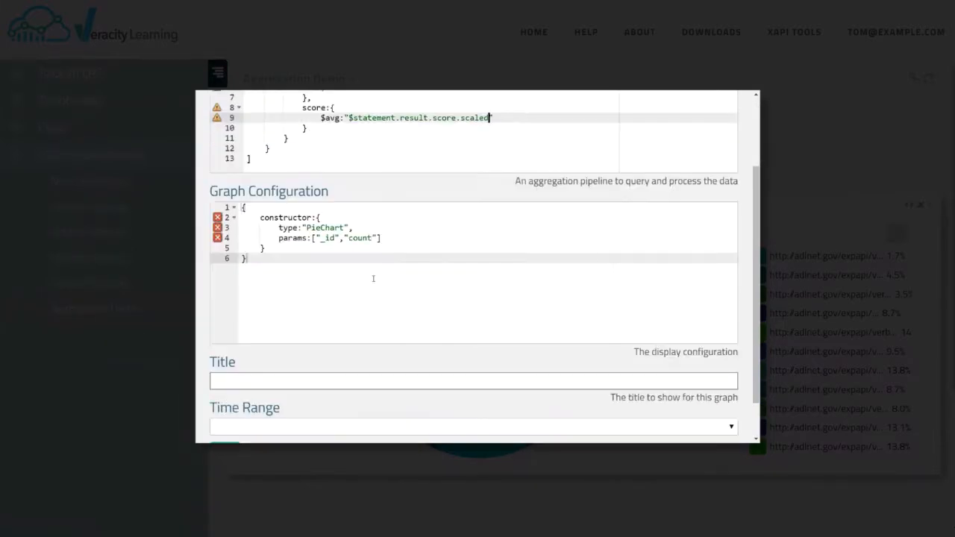
scroll(375, 299, down, 1)
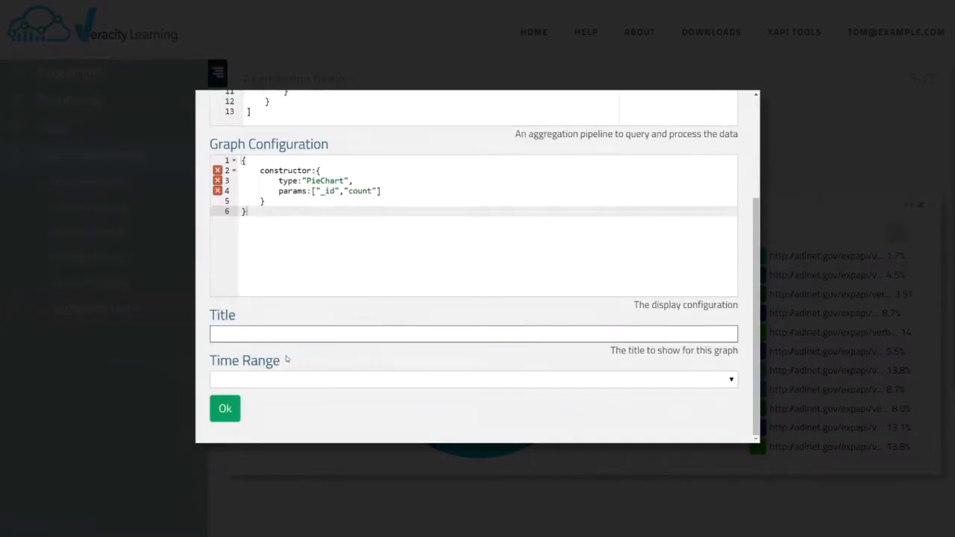
click(225, 409)
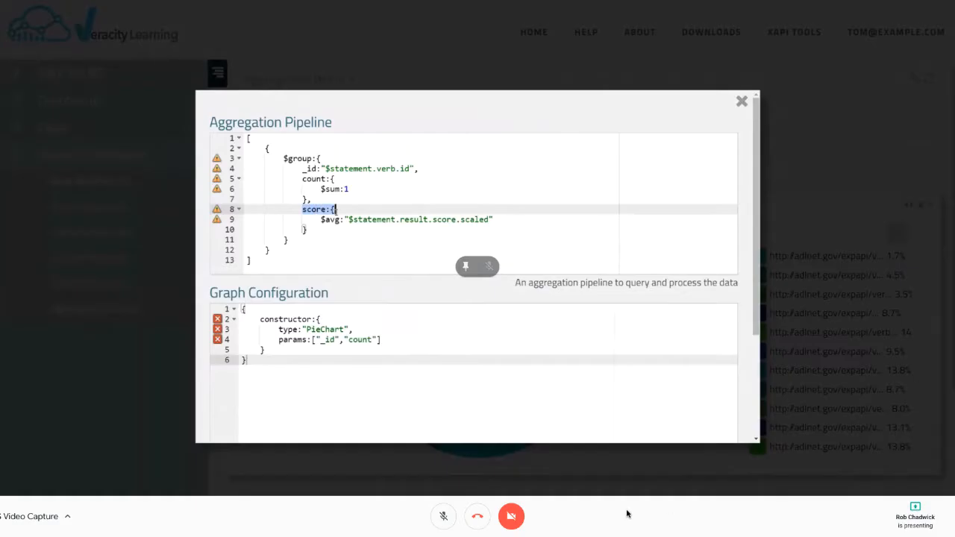
click(443, 520)
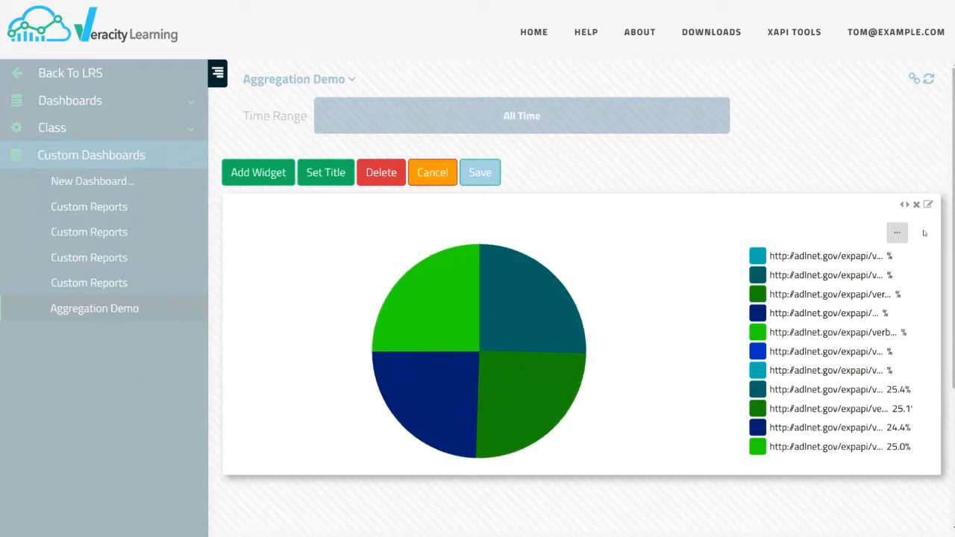
- Reopen the widget's setup and review the $group stage's _id, its $avg expression and the brackets enclosing the stage
click(930, 205)
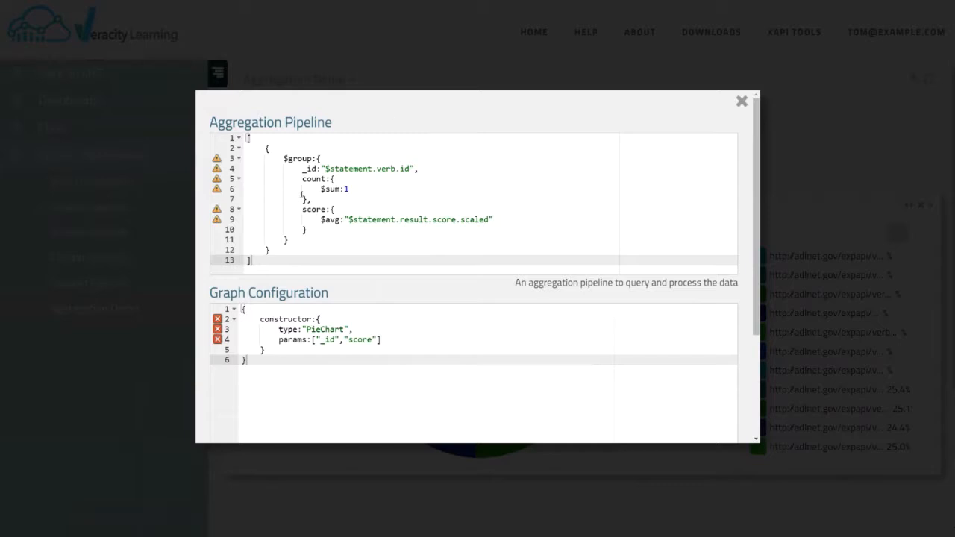
drag(303, 168, 419, 168)
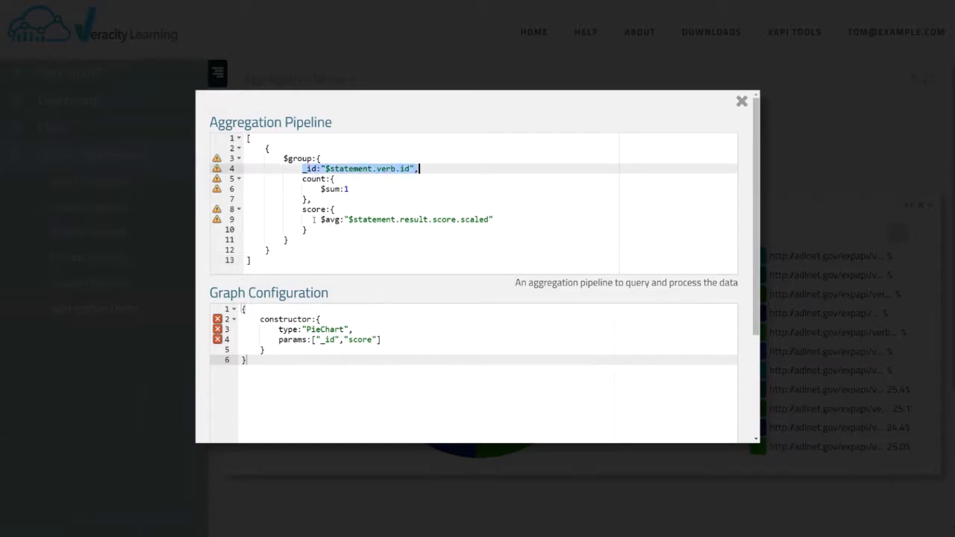
drag(320, 219, 496, 220)
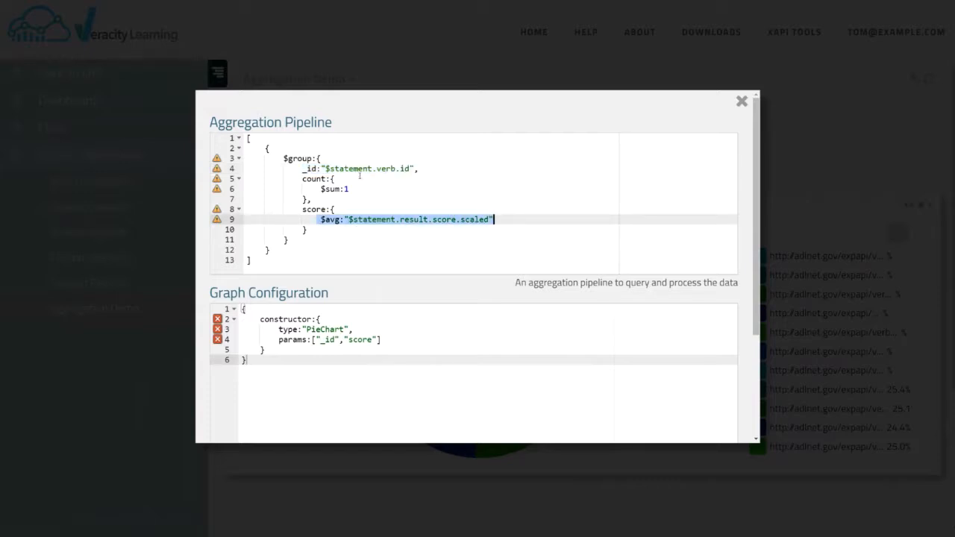
click(446, 248)
click(273, 141)
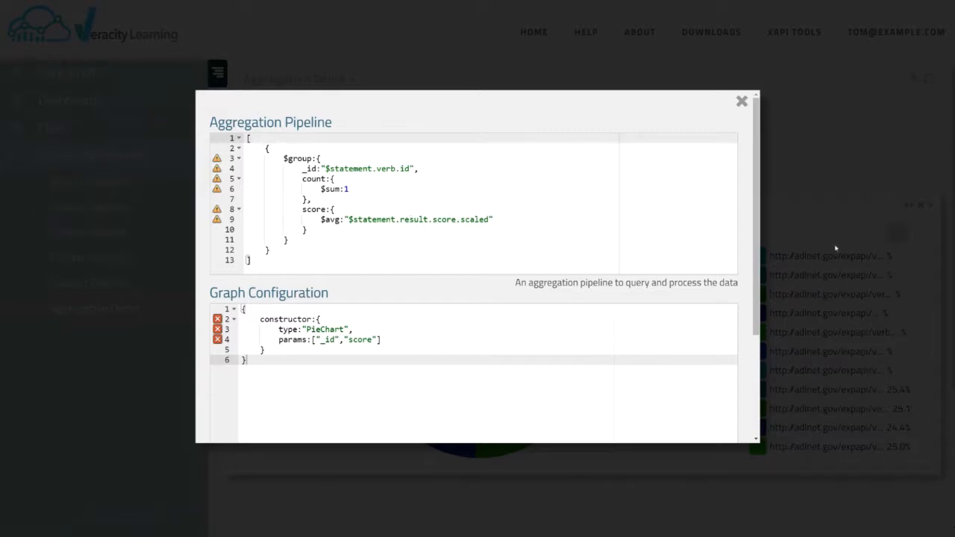
click(282, 151)
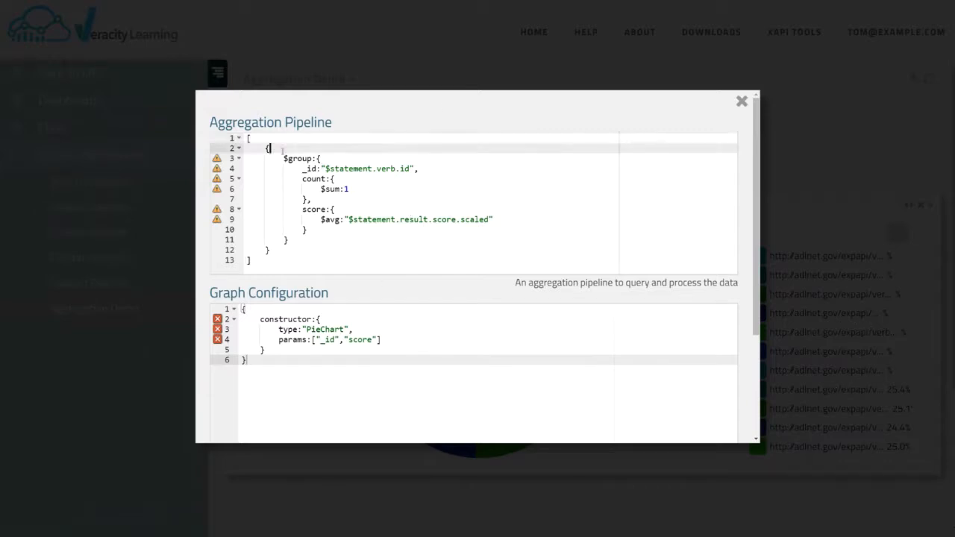
click(283, 251)
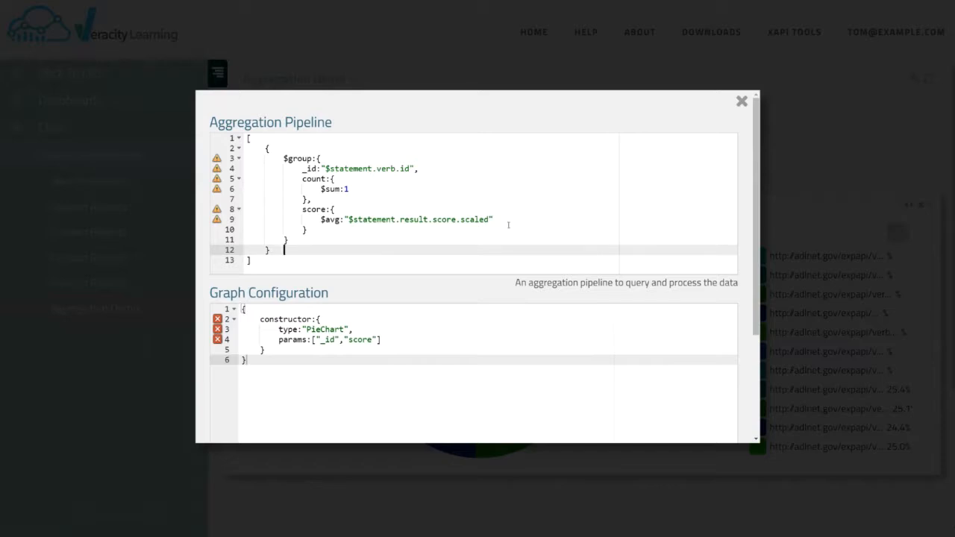
- Insert an empty stage object at the start of the aggregation pipeline, ahead of the $group stage
key(Up)
key(Up)
key(Up)
key(Up)
key(Up)
key(Up)
key(Up)
key(Up)
key(Up)
key(Up)
key(Up)
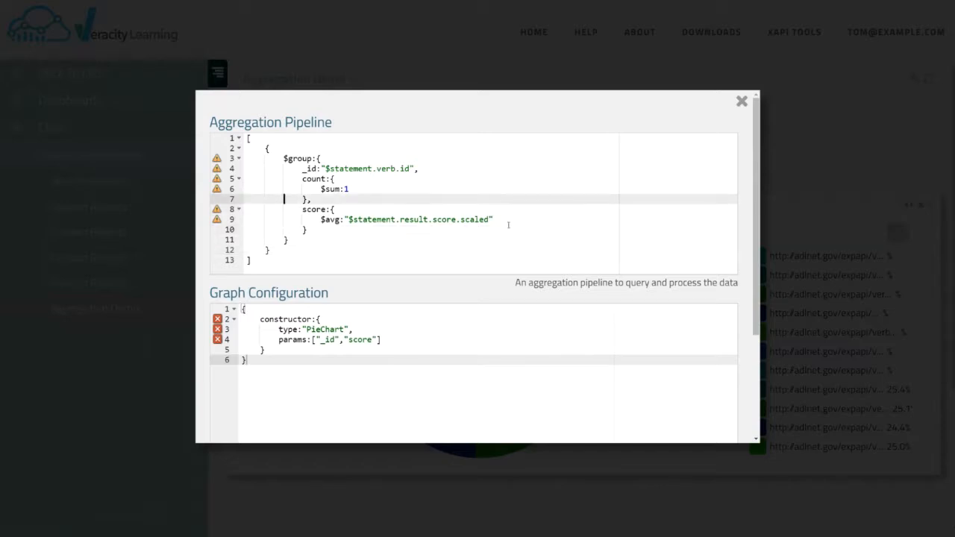
key(Return)
text({)
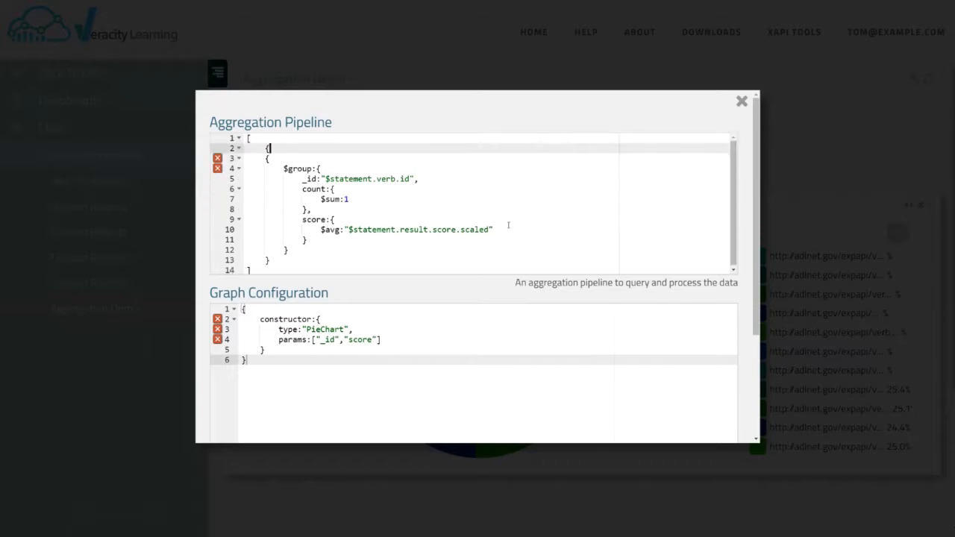
key(Return)
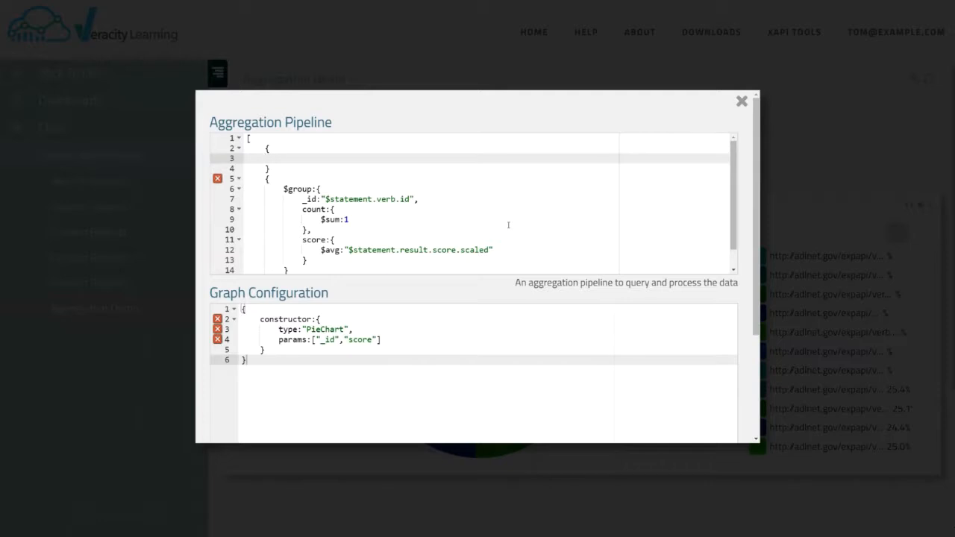
- Separate the new stage from the $group stage with a comma and add an empty $match block inside it
key(Down)
key(End)
text(,)
key(Up)
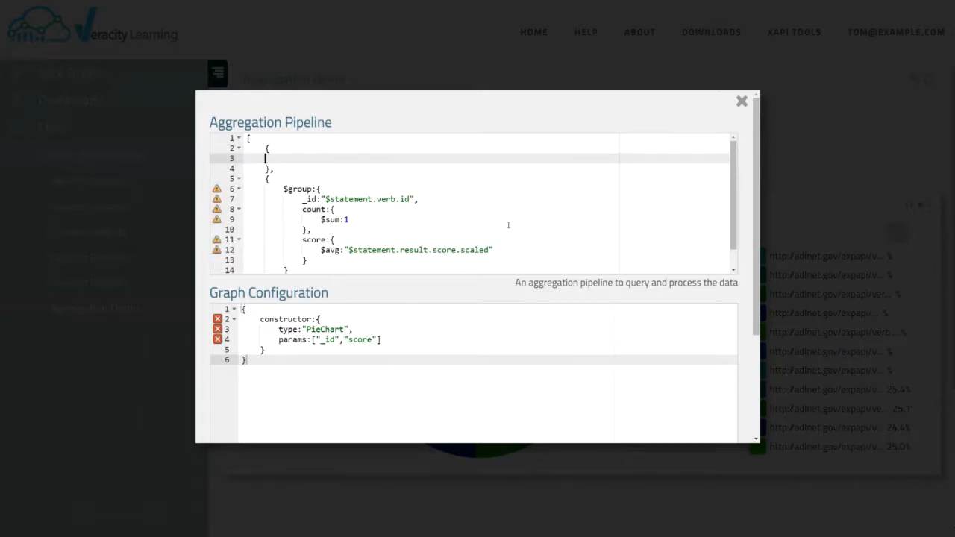
key(Tab)
text($match:{)
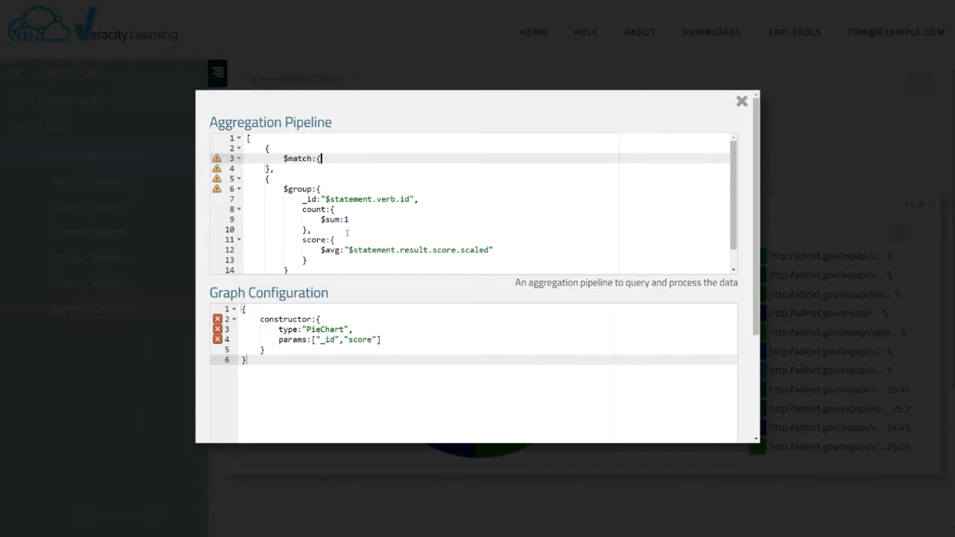
key(Return)
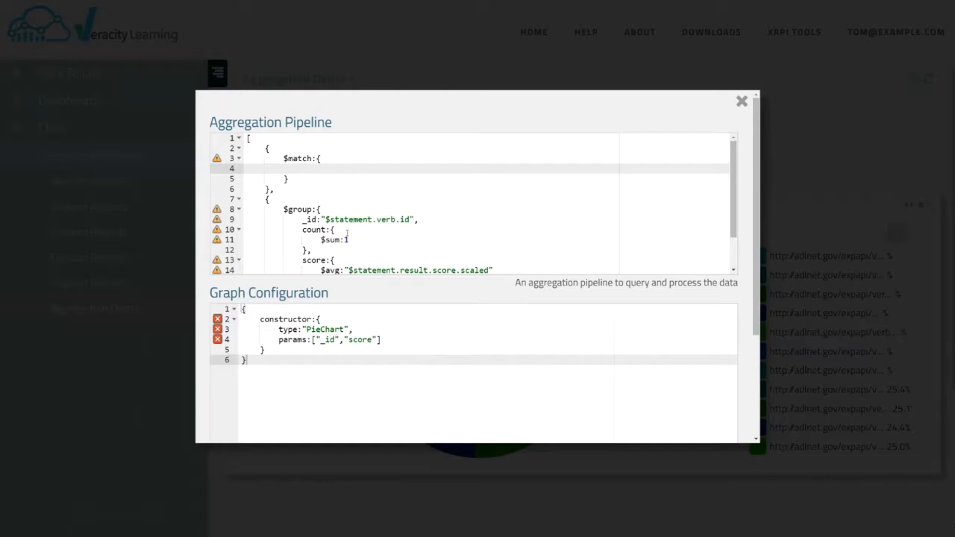
- Copy the $avg field path into the $match block and remove its dollar sign, giving "statement.result.score.scaled"
click(493, 268)
drag(493, 269, 345, 268)
key(ctrl+c)
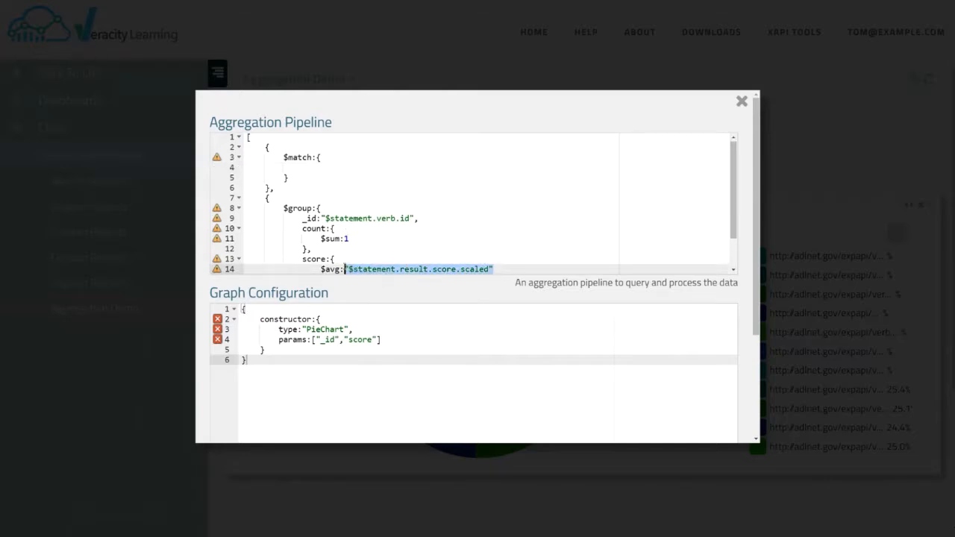
click(314, 170)
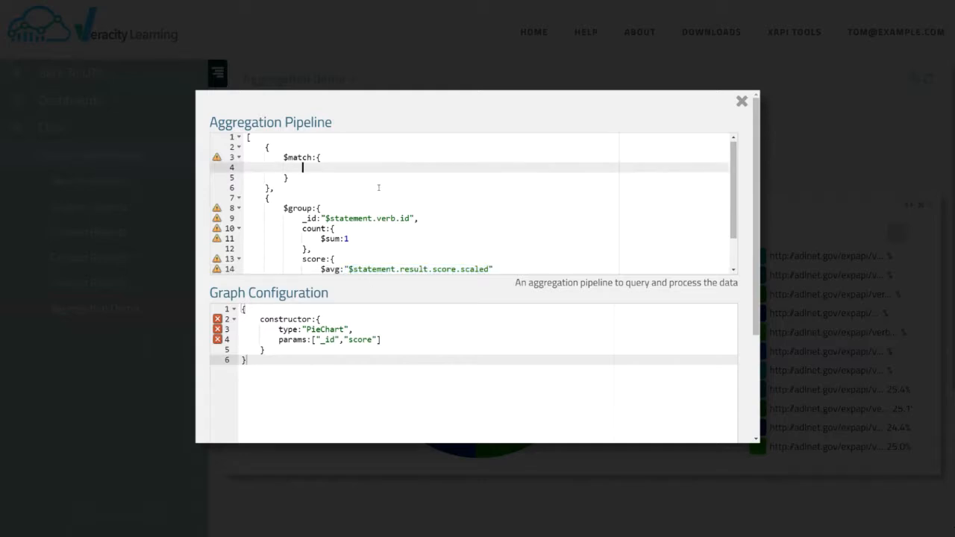
key(ctrl+v)
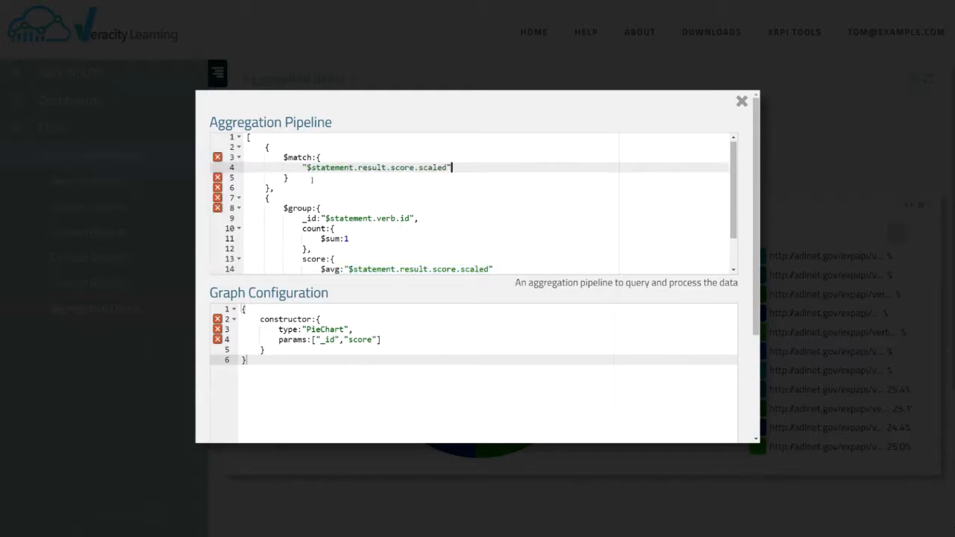
click(312, 170)
key(BackSpace)
key(End)
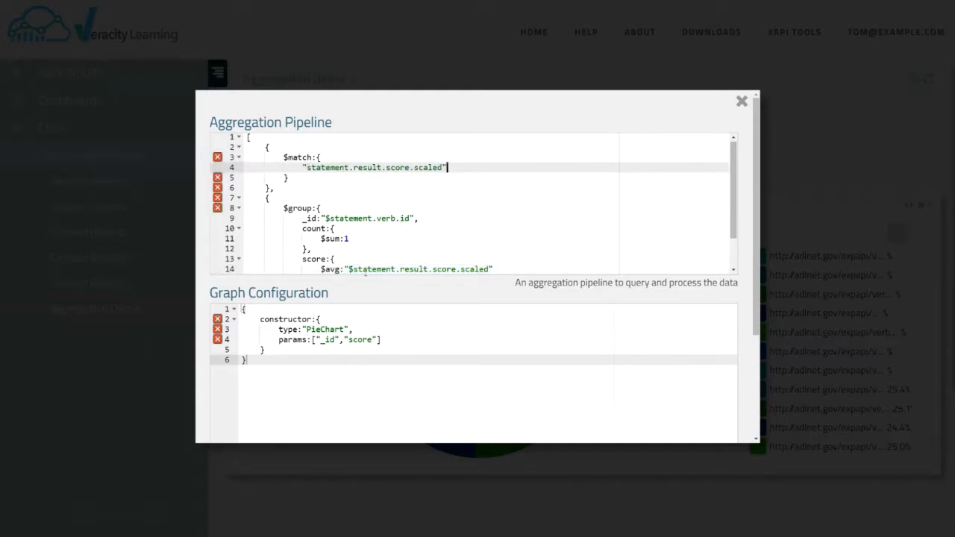
- Give the "statement.result.score.scaled" key in the $match block the condition $gte:0
text(:)
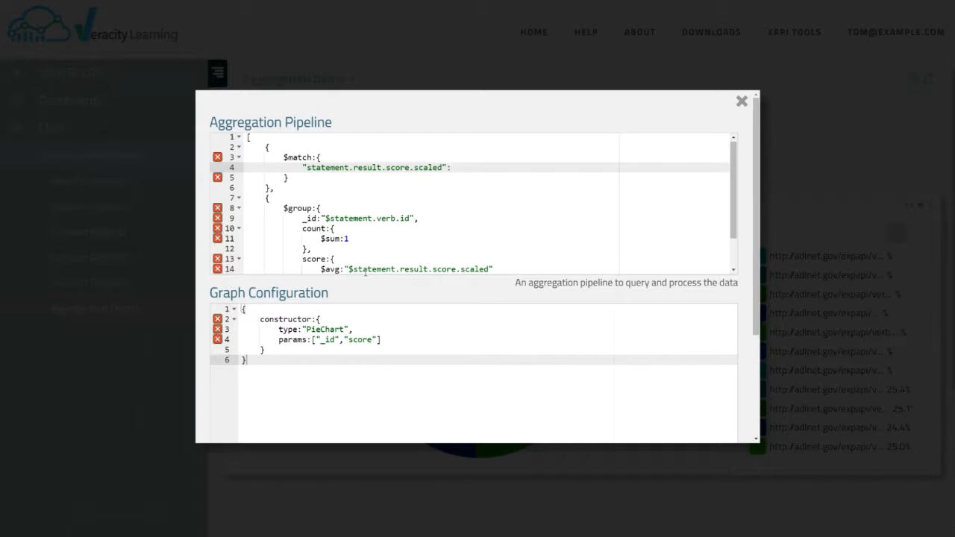
text({)
key(Return)
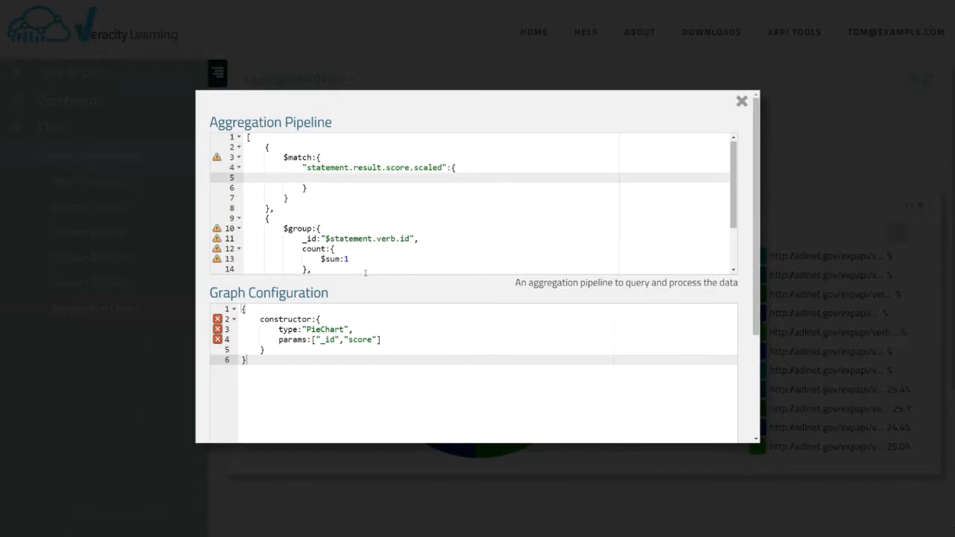
text($gt:0)
key(Left)
key(Left)
text(e)
- Apply the widget setup with the $match stage filtering on the scaled score
scroll(353, 180, down, 2)
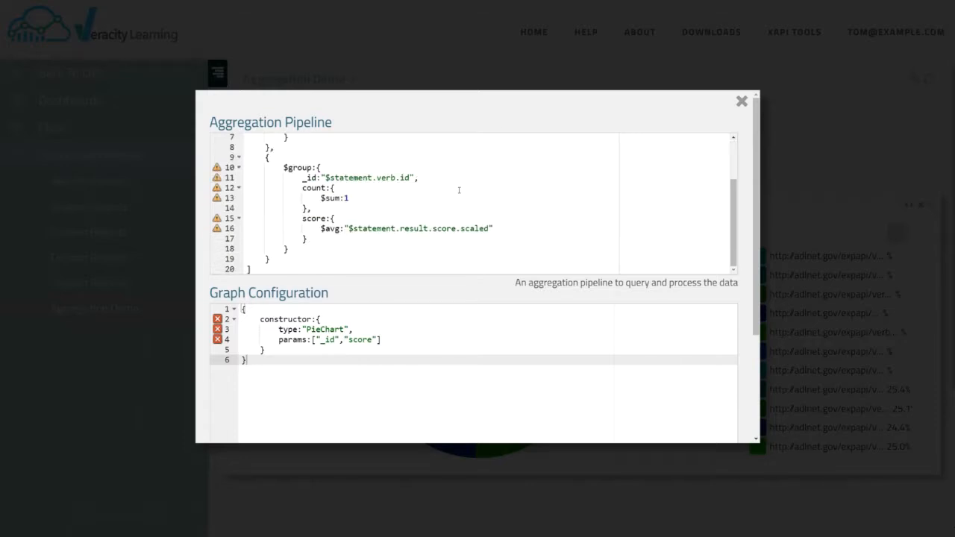
scroll(558, 222, down, 2)
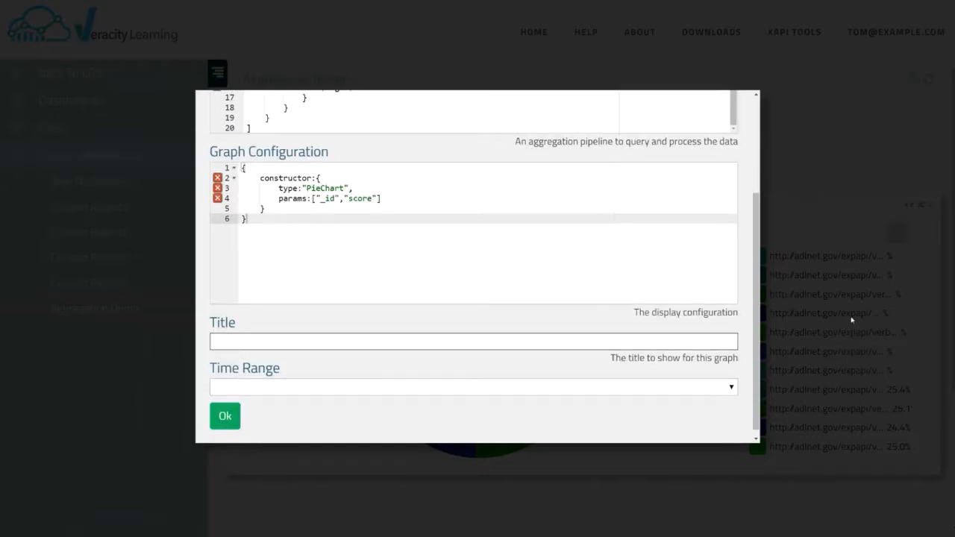
click(226, 416)
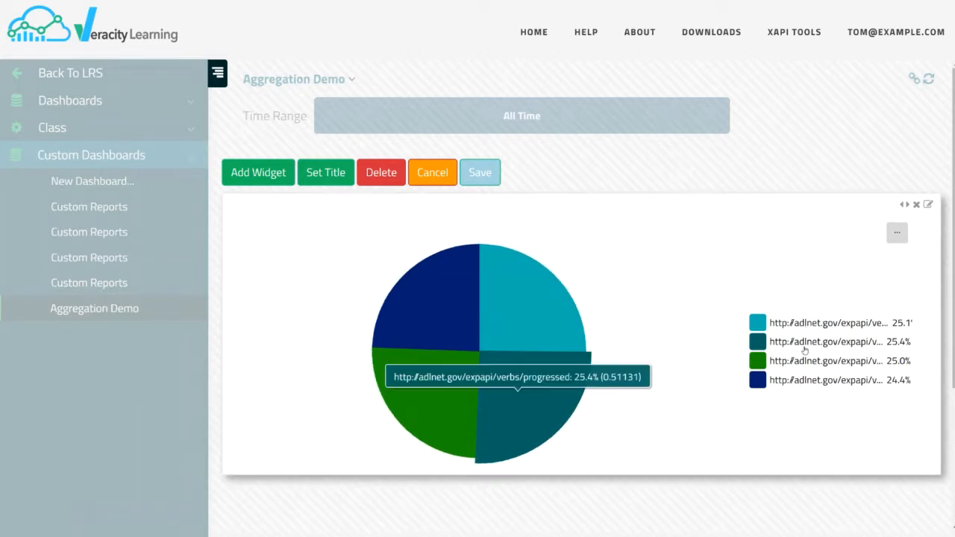
- Reopen the widget's setup and review the $match and $group stages of the pipeline
click(928, 204)
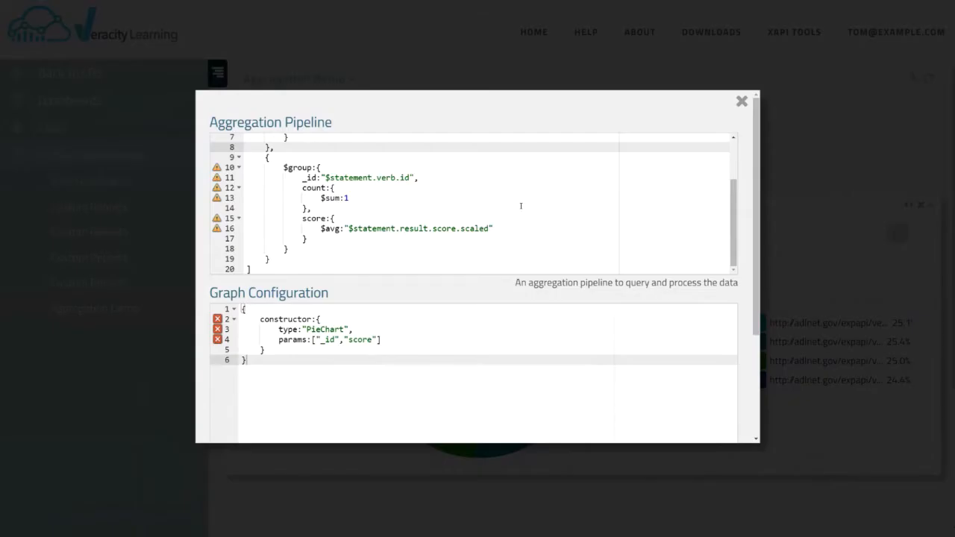
scroll(520, 205, up, 3)
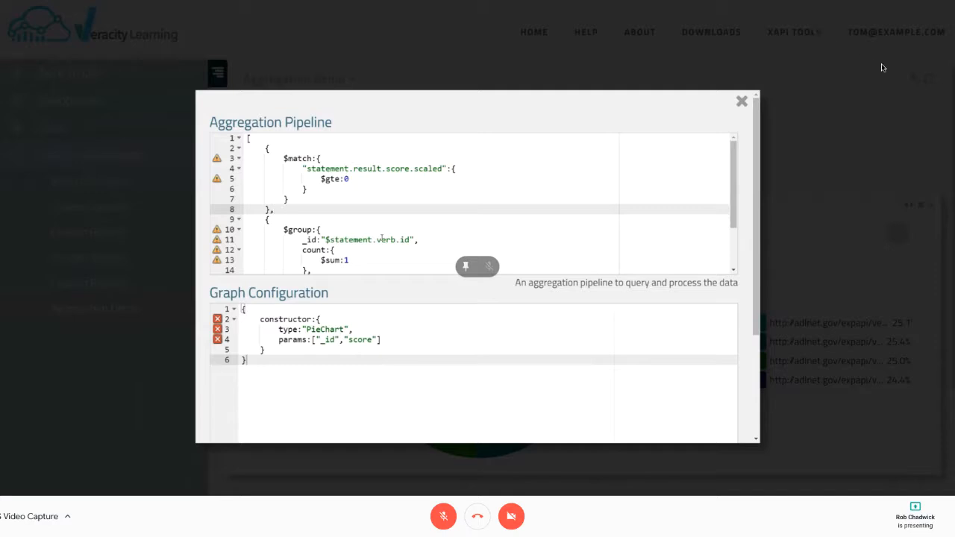
scroll(381, 237, down, 2)
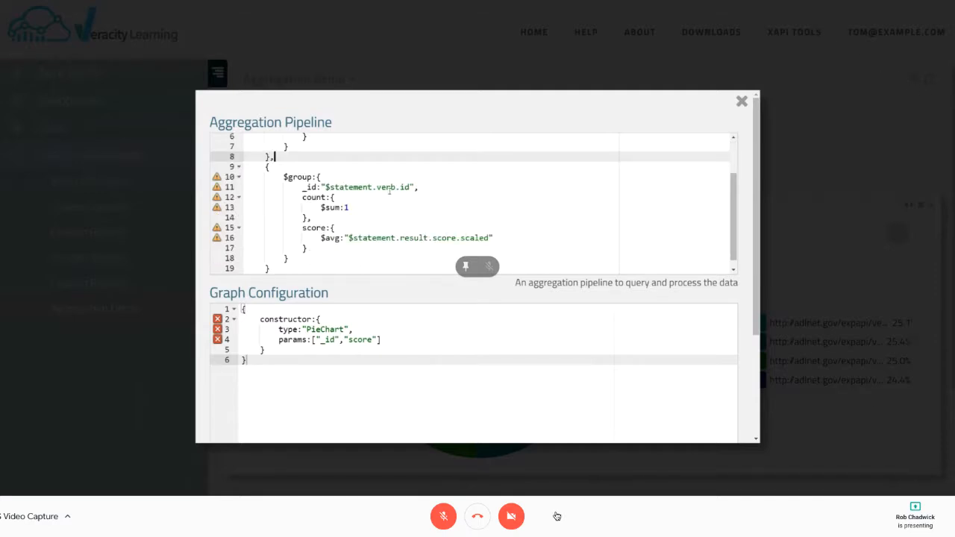
- Change the $group stage's _id path to "$statement.actor.id" in the aggregation pipeline
double_click(390, 188)
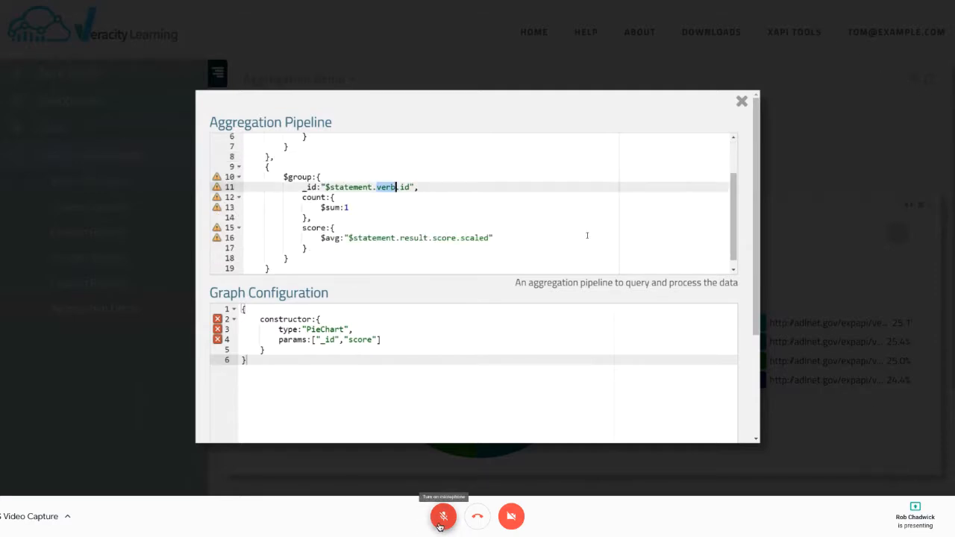
text(actor)
scroll(455, 229, down, 1)
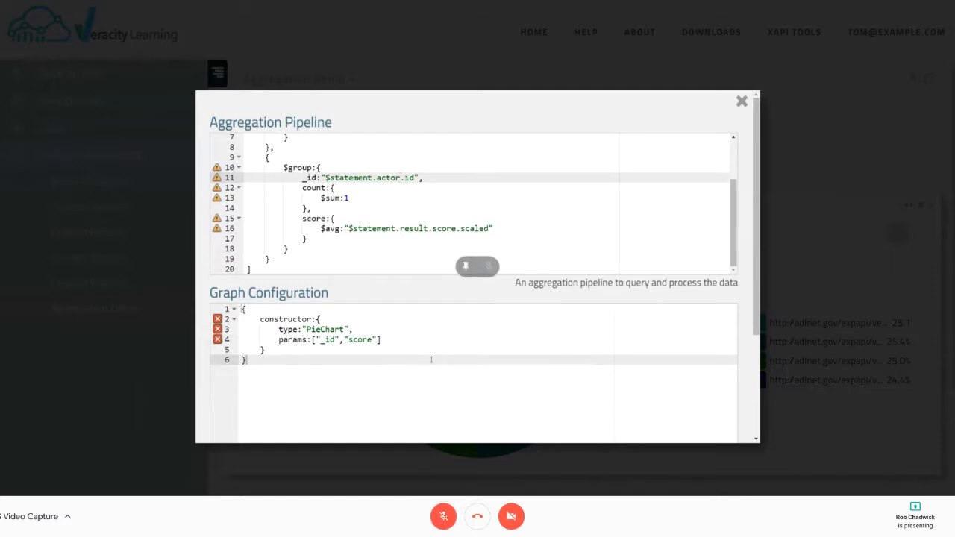
- Set the graph configuration's constructor type to "BarChart" and apply the widget setup
click(322, 330)
key(shift+Left)
key(shift+Left)
key(shift+Left)
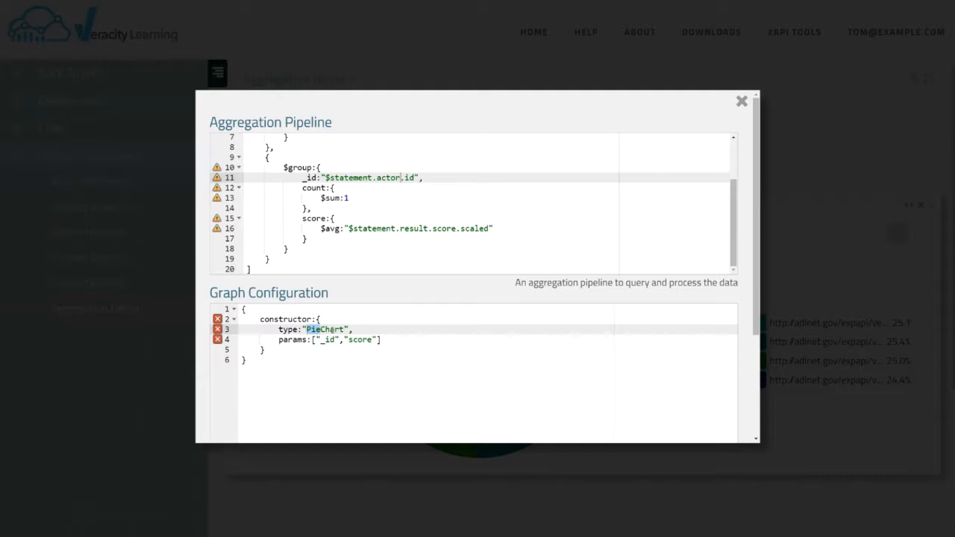
text(Bar)
scroll(559, 239, down, 3)
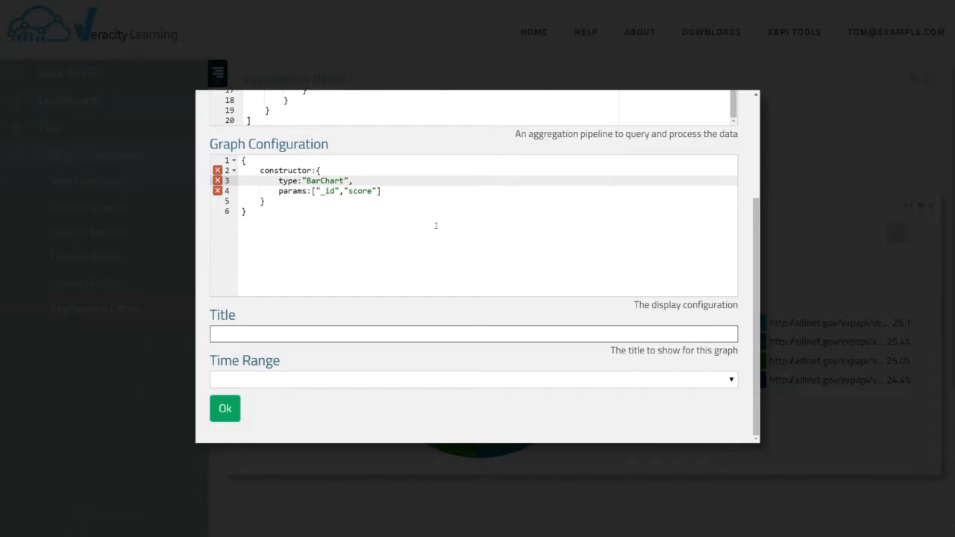
click(225, 412)
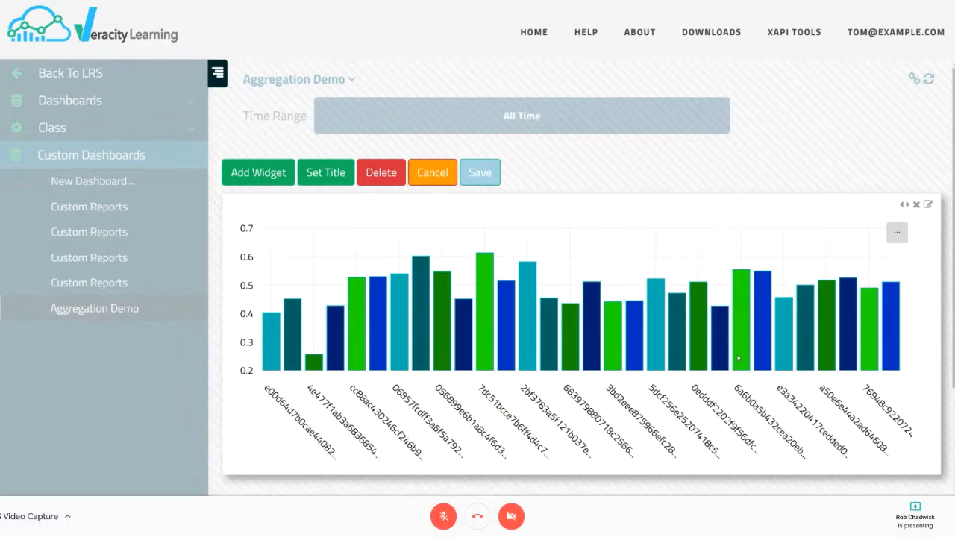
- Reopen the bar chart widget's setup and review the pipeline down to the $group stage's _id path
click(929, 205)
click(582, 200)
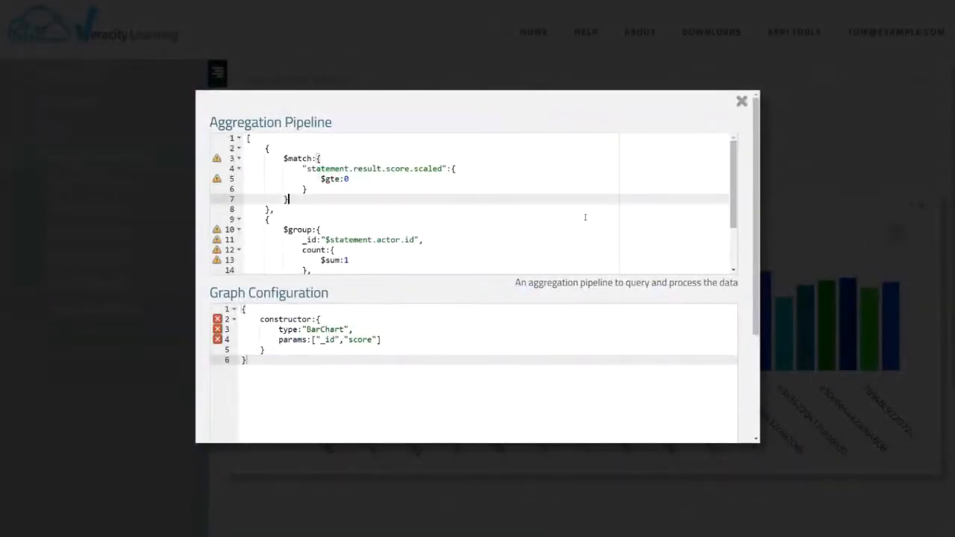
scroll(585, 215, down, 2)
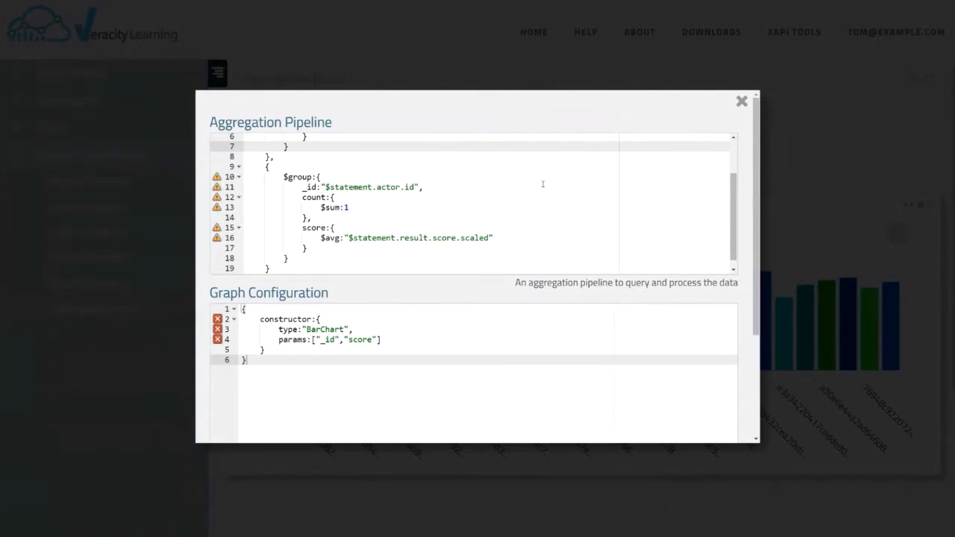
scroll(535, 227, up, 2)
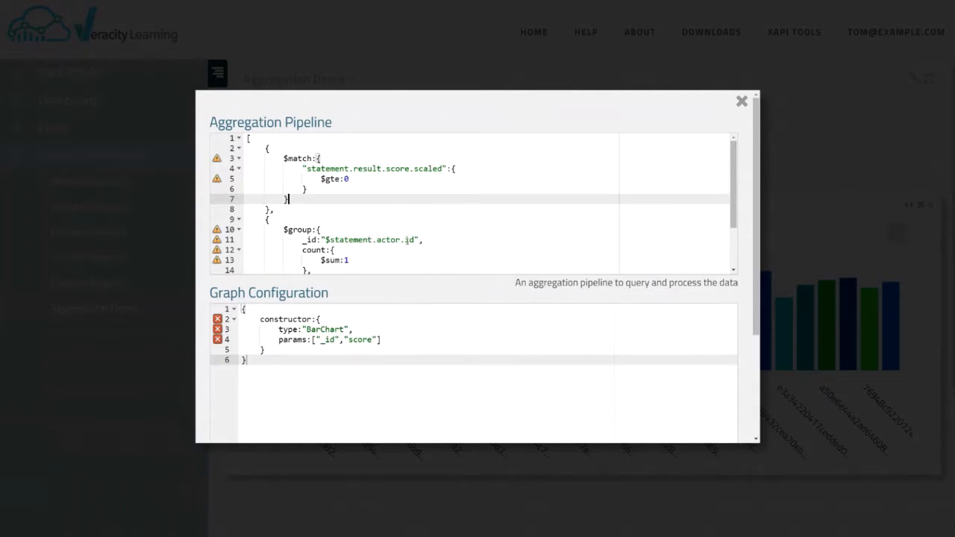
double_click(407, 241)
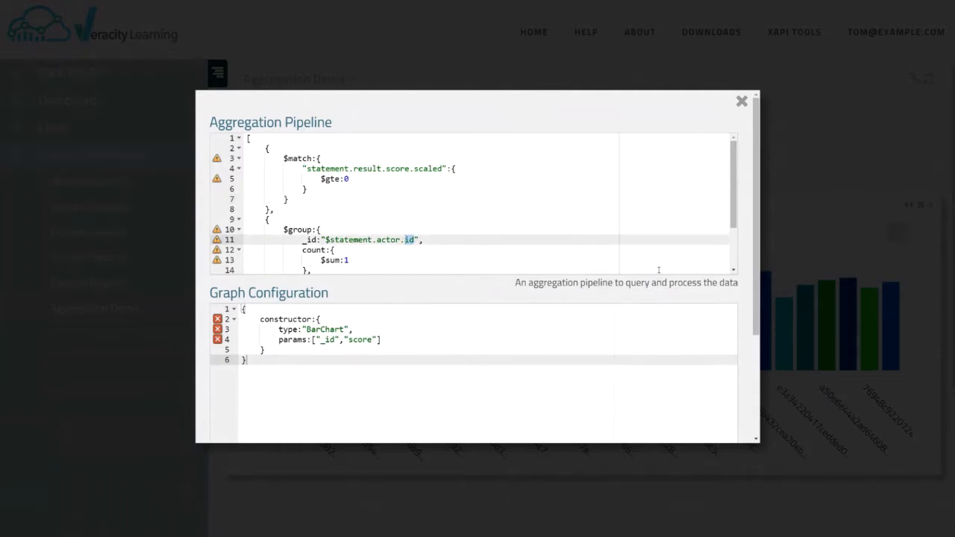
click(420, 240)
drag(415, 240, 329, 240)
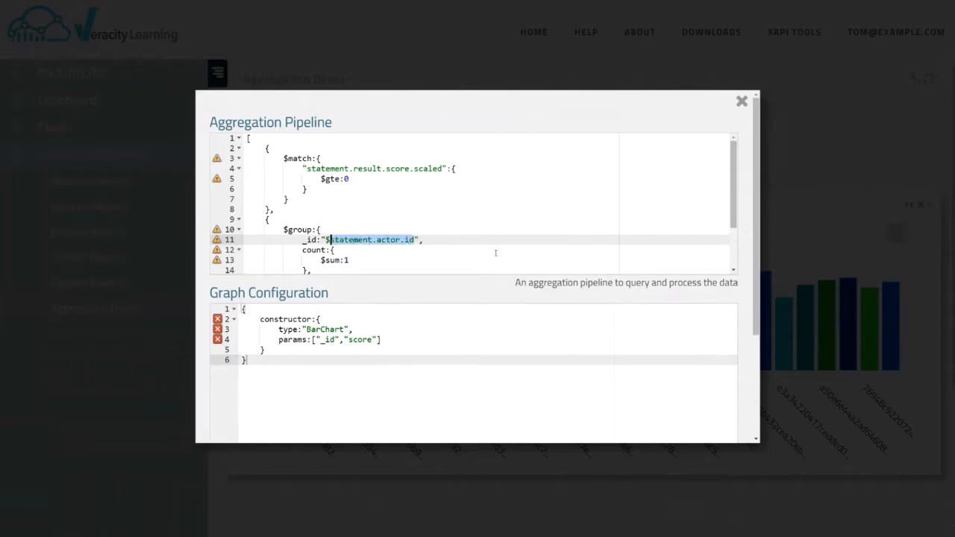
- Examine the actor and id segments of the "$statement.actor.id" path in the $group stage
click(423, 239)
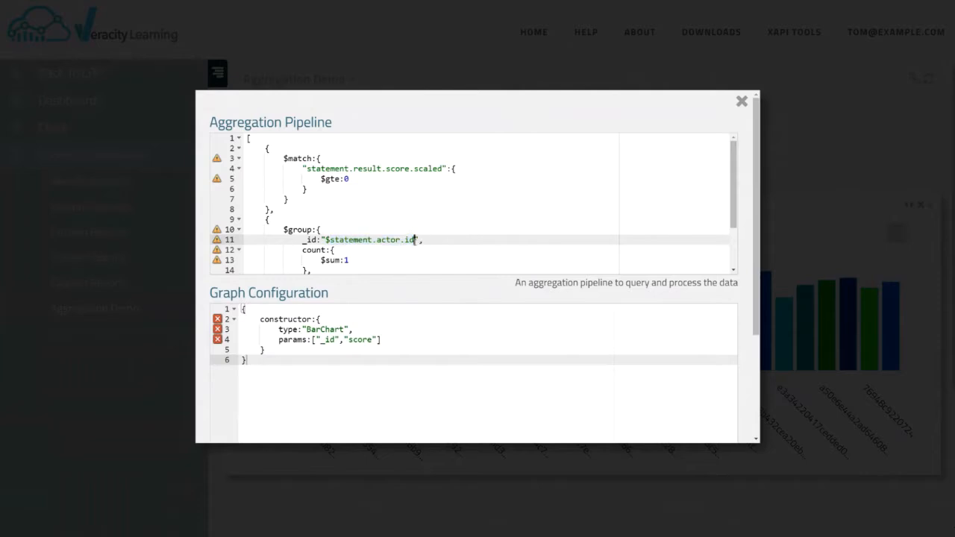
drag(414, 241, 400, 239)
click(429, 245)
drag(415, 240, 400, 239)
click(426, 244)
drag(401, 239, 415, 240)
click(448, 239)
double_click(392, 238)
drag(416, 240, 373, 240)
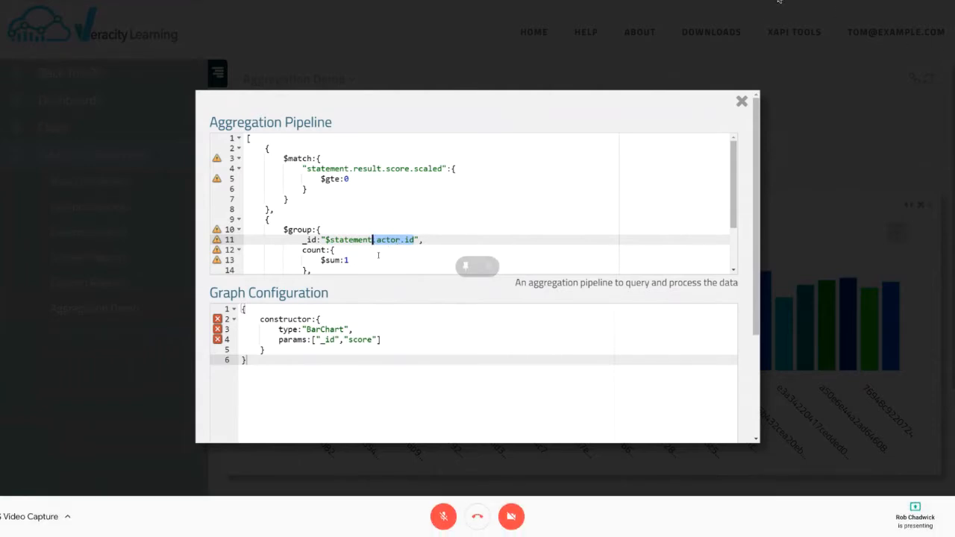
click(435, 240)
drag(417, 240, 401, 240)
click(576, 229)
click(503, 237)
scroll(544, 223, down, 2)
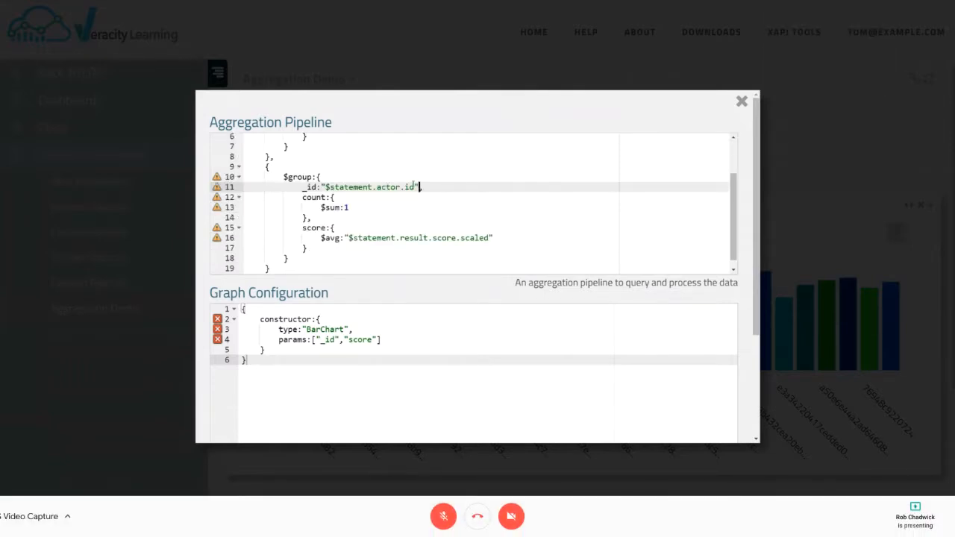
drag(415, 187, 401, 186)
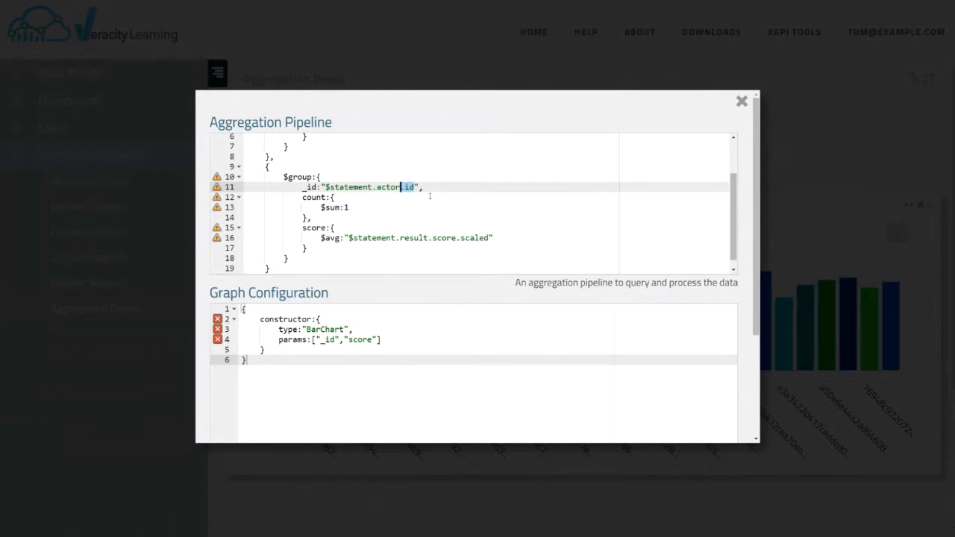
click(552, 268)
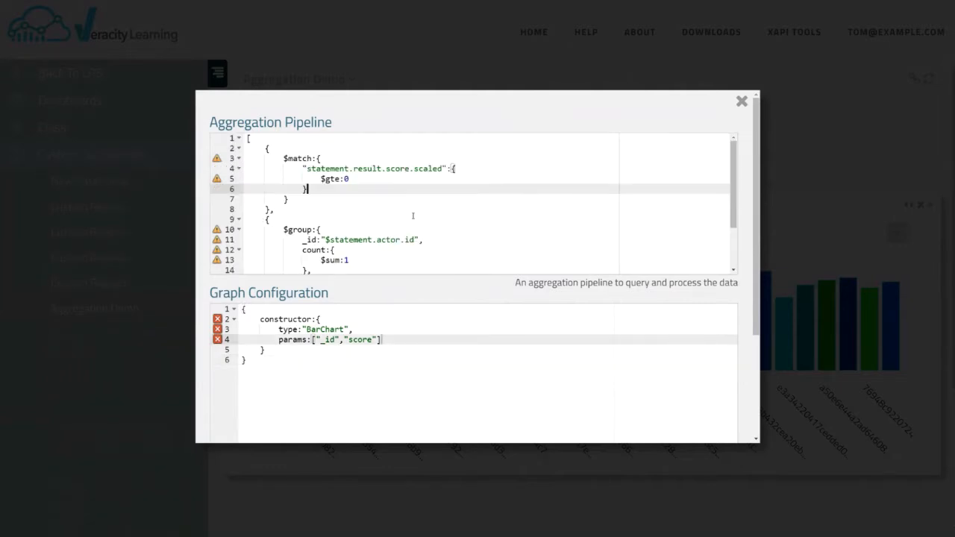
- Review the complete $match block and the complete $group block as the two stages of the pipeline
scroll(491, 239, down, 3)
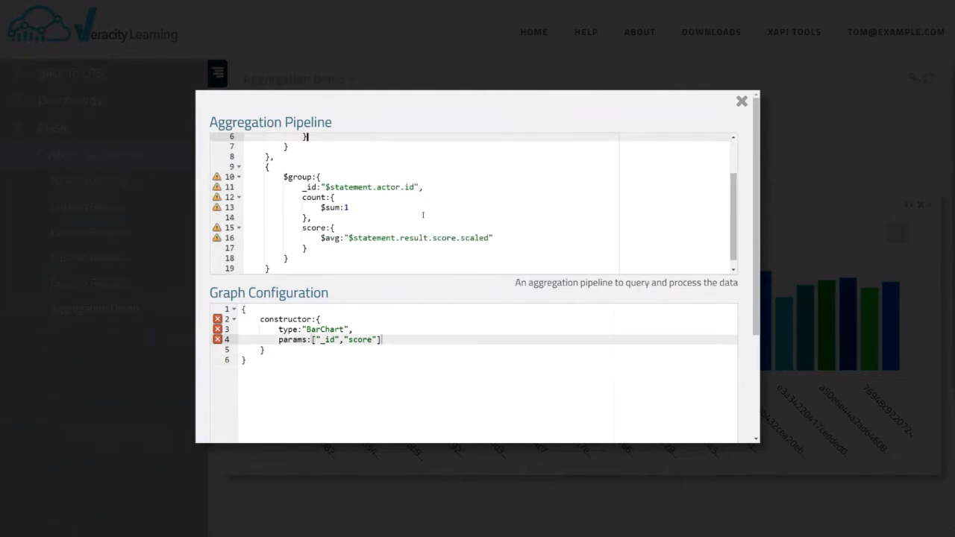
scroll(448, 224, up, 2)
scroll(403, 254, down, 1)
scroll(391, 285, down, 2)
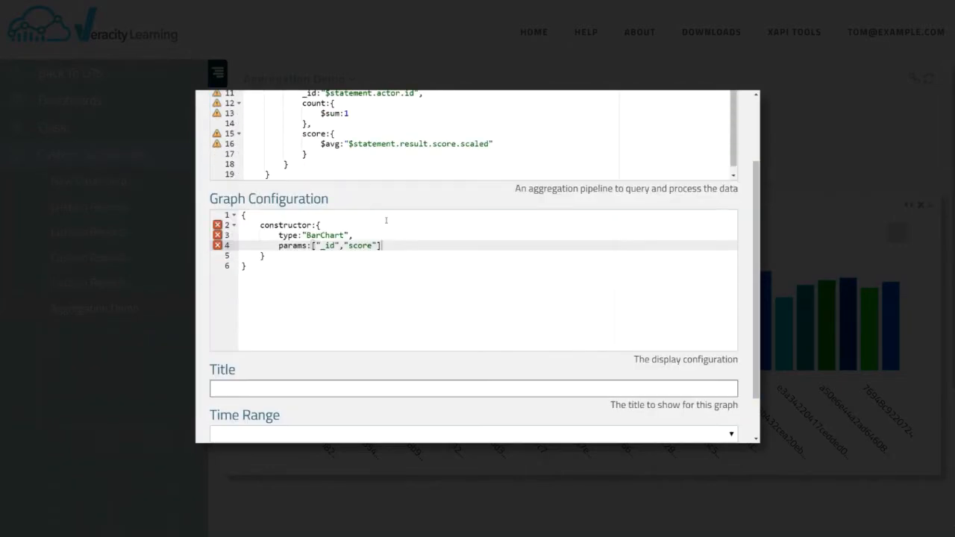
scroll(383, 219, up, 2)
scroll(526, 224, up, 2)
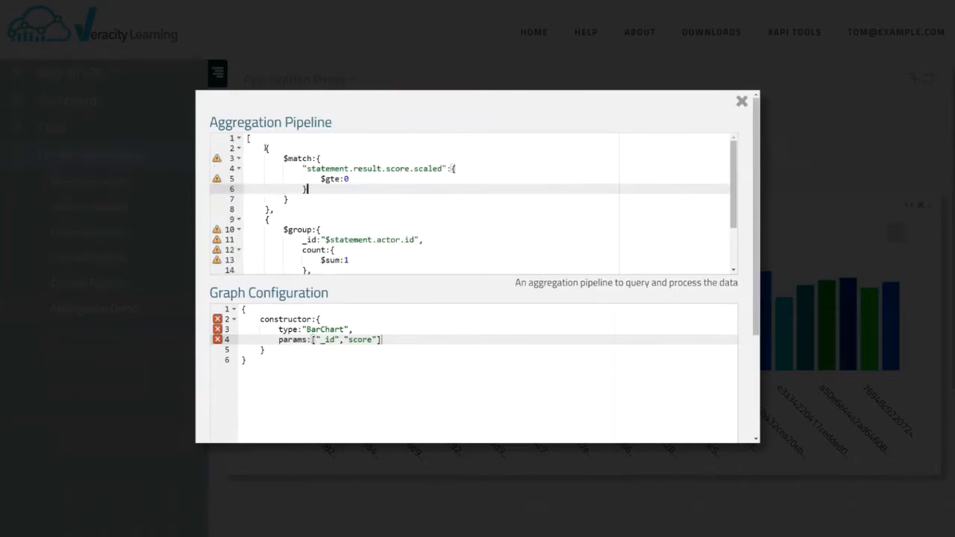
drag(265, 149, 288, 212)
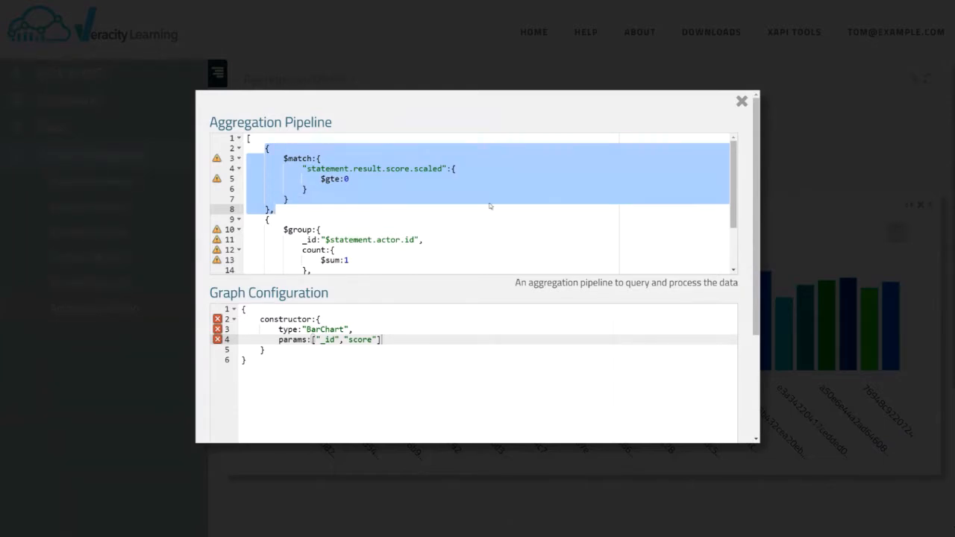
key(Up)
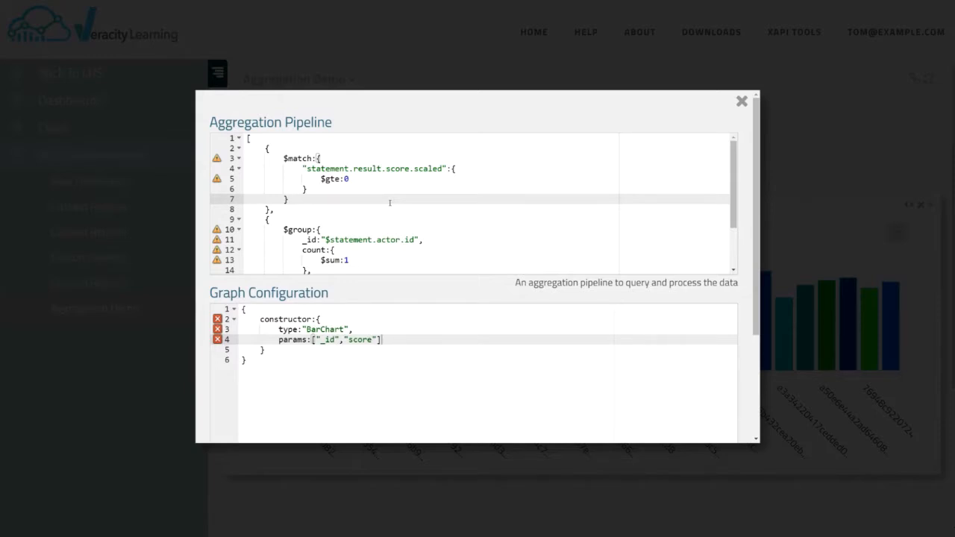
drag(265, 149, 291, 214)
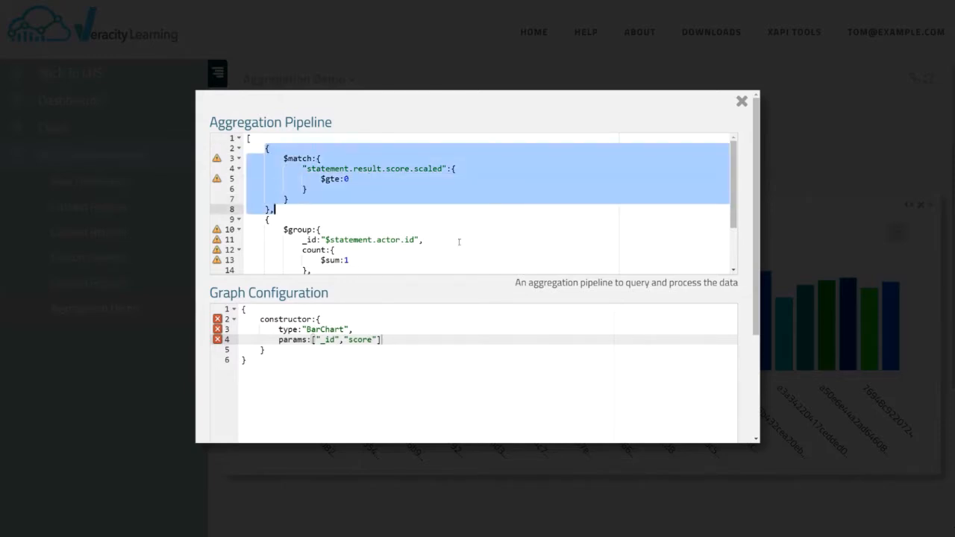
click(328, 230)
scroll(265, 185, down, 2)
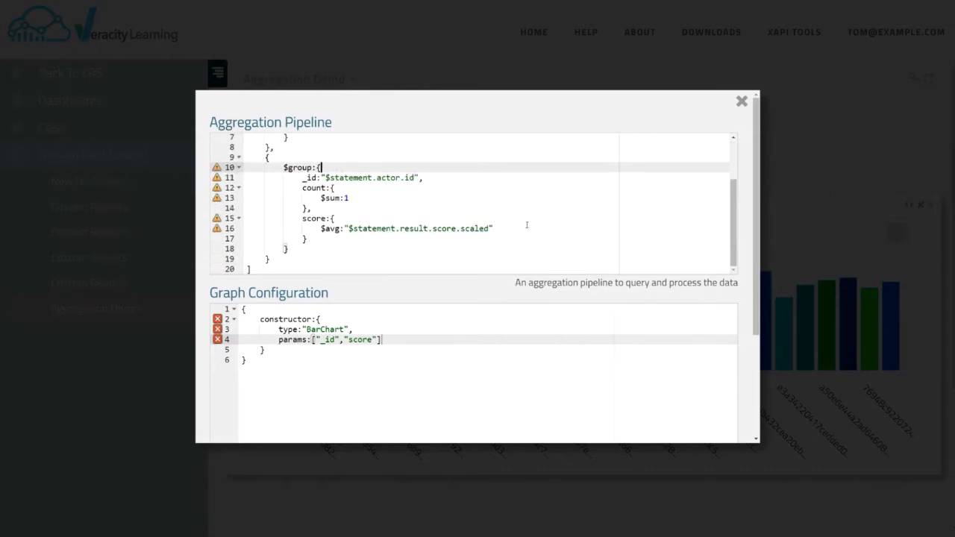
drag(265, 157, 310, 260)
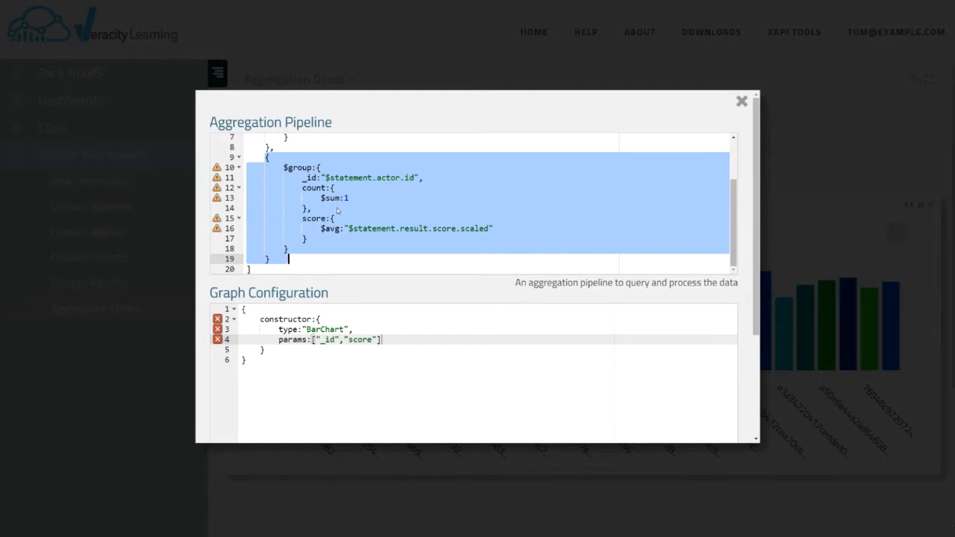
click(347, 235)
scroll(331, 157, up, 2)
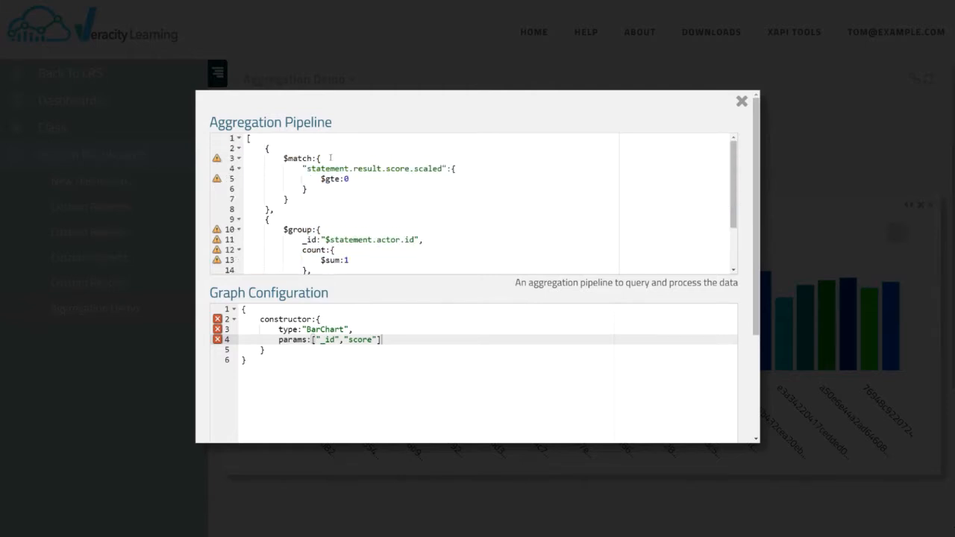
scroll(413, 221, down, 2)
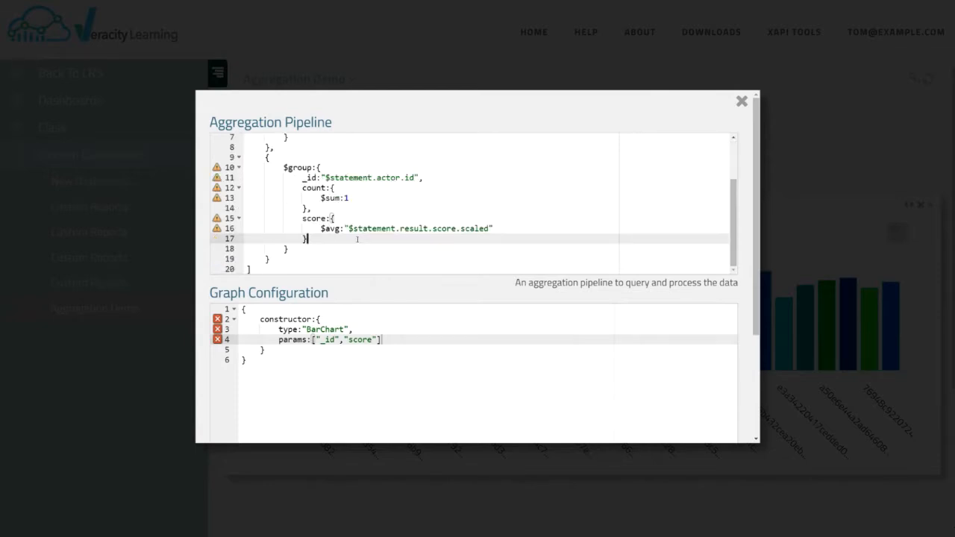
- Copy the whole pipeline, then open the Aggregation view of the SCORM PRofile LRS's xAPI Lab and collapse the side navigation
drag(299, 269, 350, 132)
key(ctrl+c)
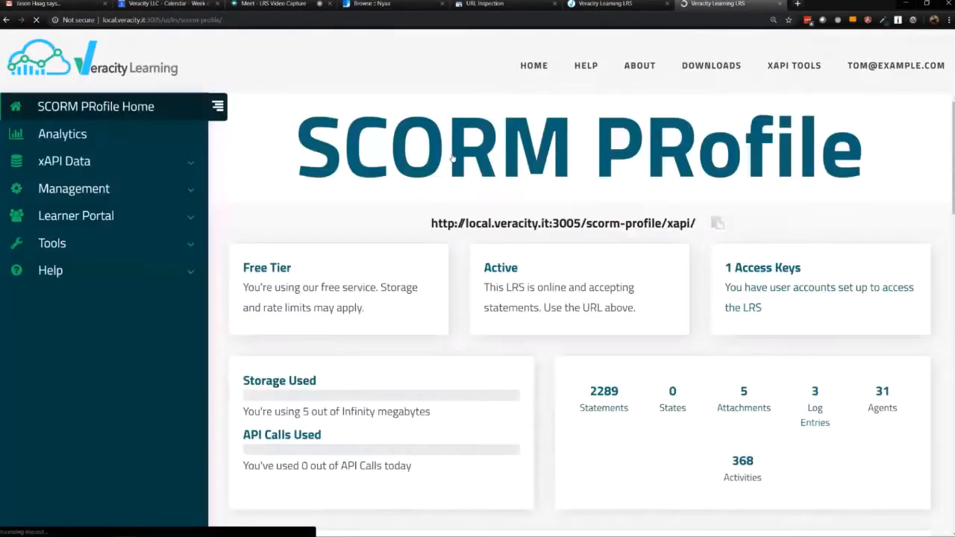
click(82, 243)
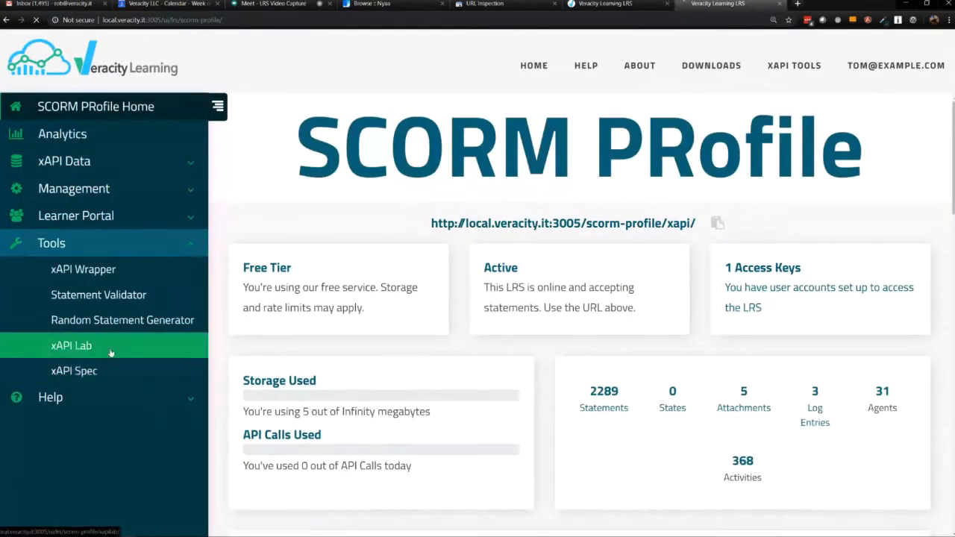
click(110, 352)
click(375, 362)
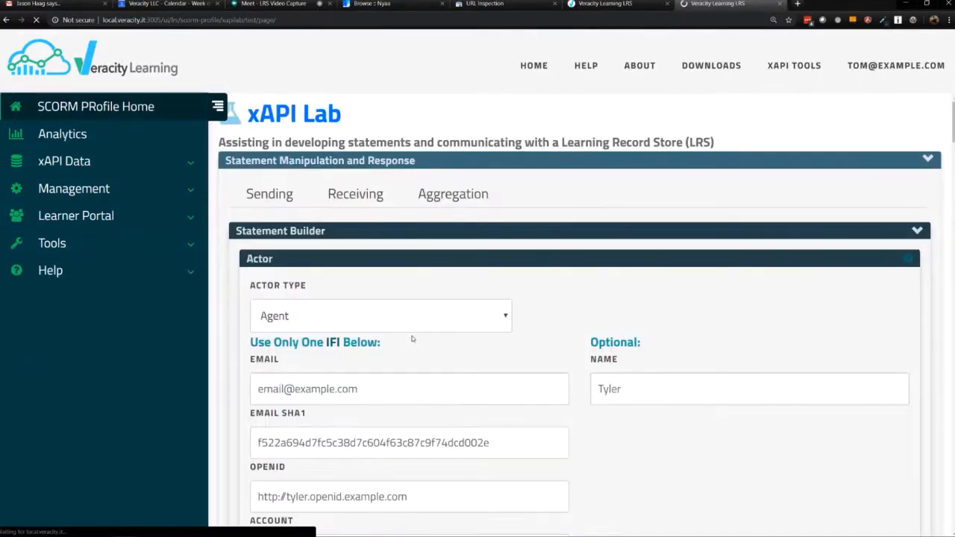
click(453, 194)
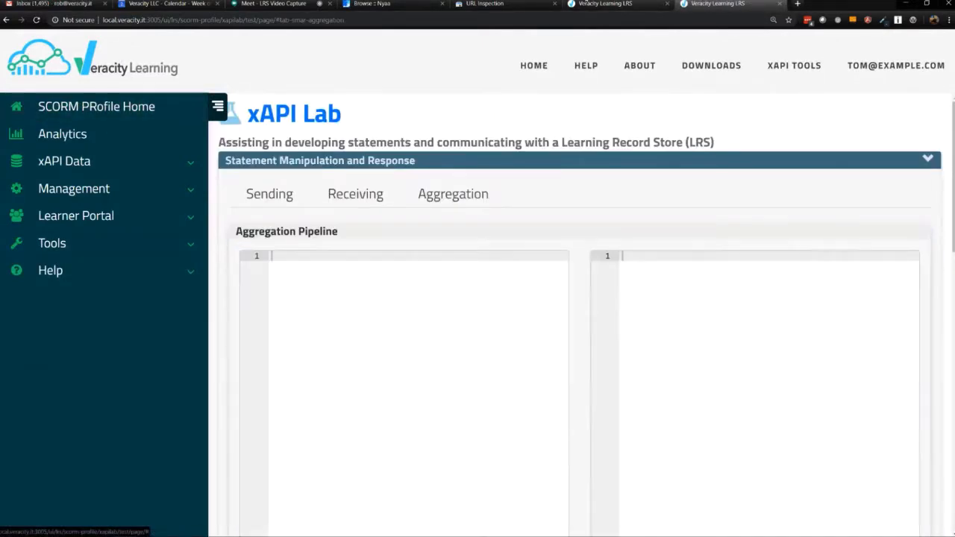
click(217, 109)
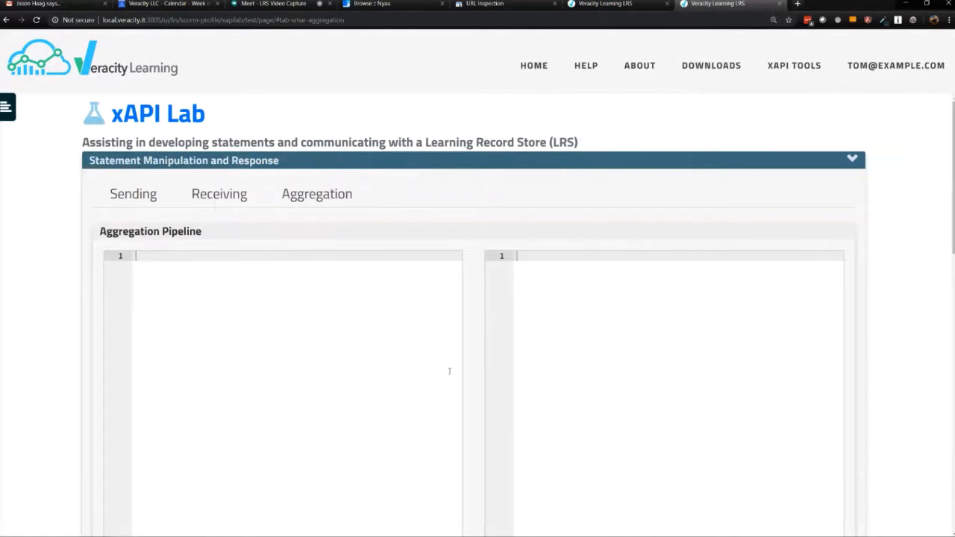
- Copy the full pipeline from the widget's setup into the xAPI Lab's empty Aggregation Pipeline editor
click(606, 4)
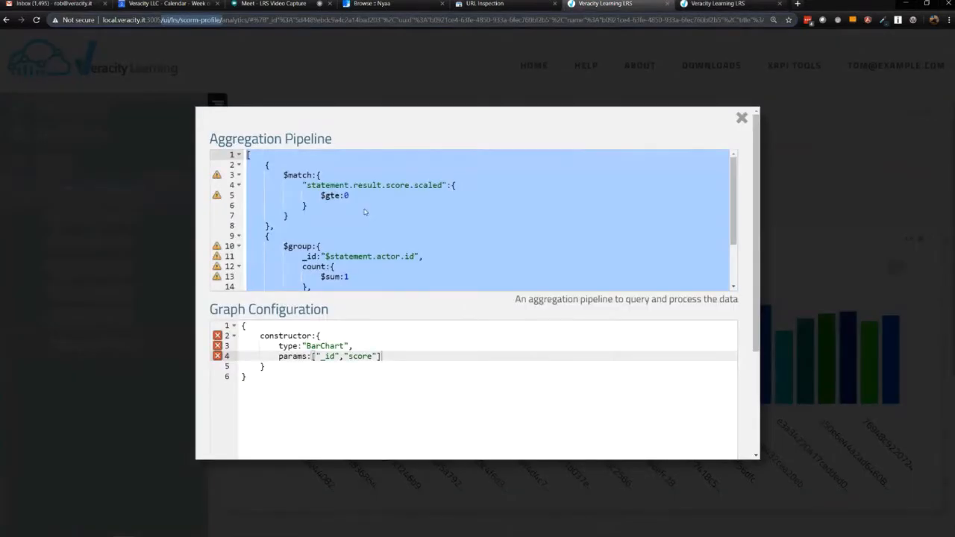
right_click(385, 216)
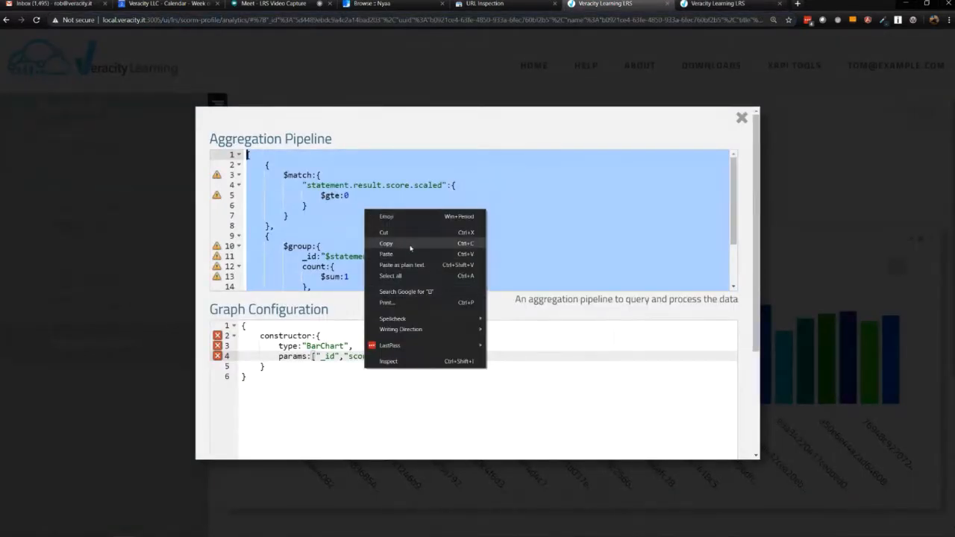
click(387, 243)
click(718, 4)
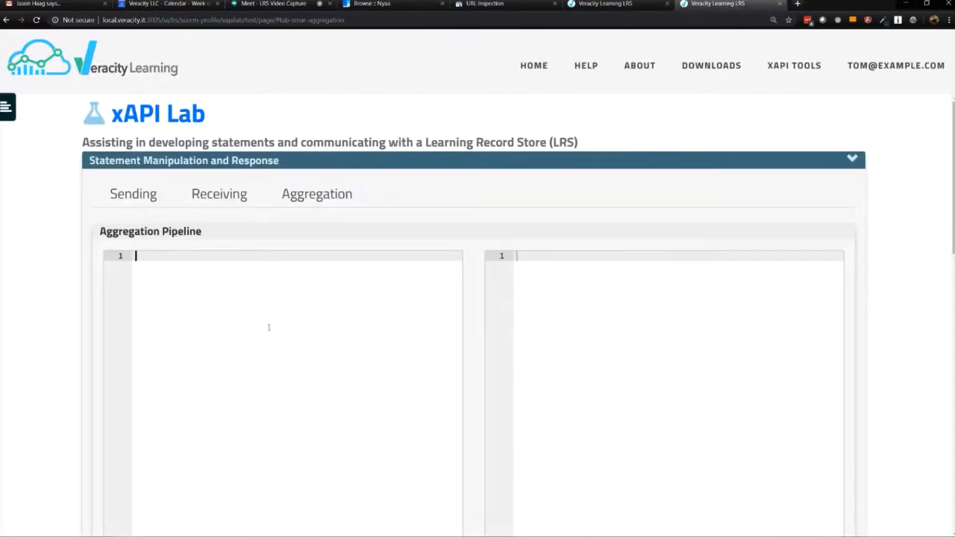
key(ctrl+v)
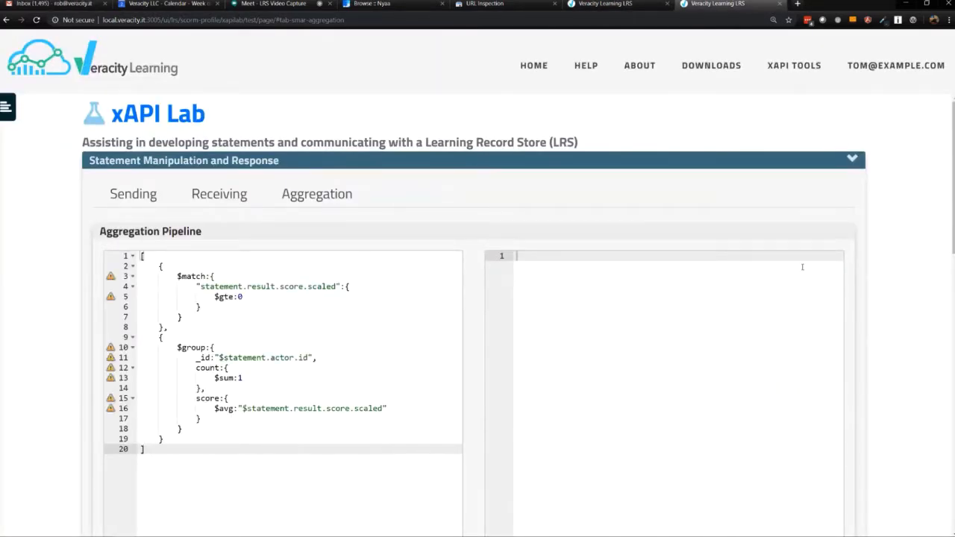
scroll(223, 403, down, 1)
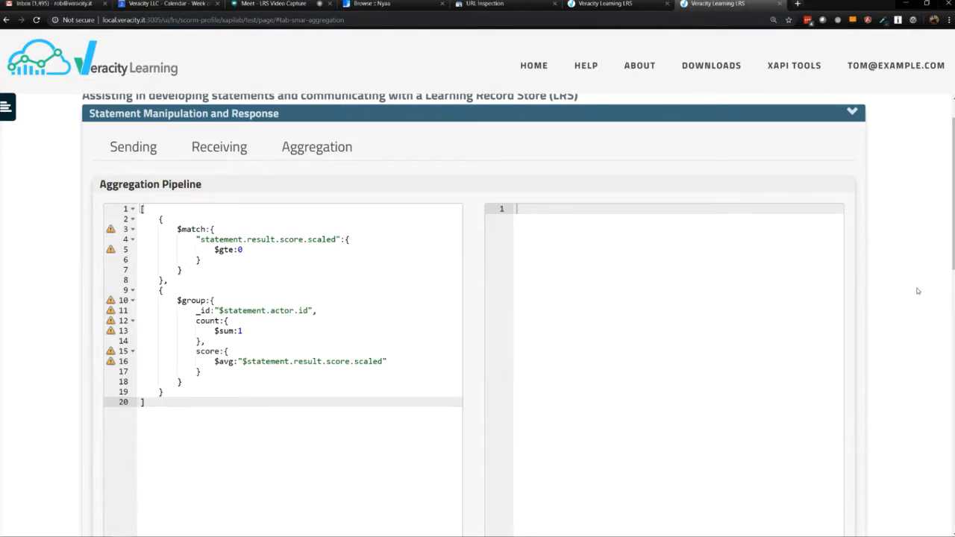
- Try to send the pasted pipeline as an aggregation request from the xAPI Lab
scroll(910, 294, down, 3)
scroll(597, 396, up, 1)
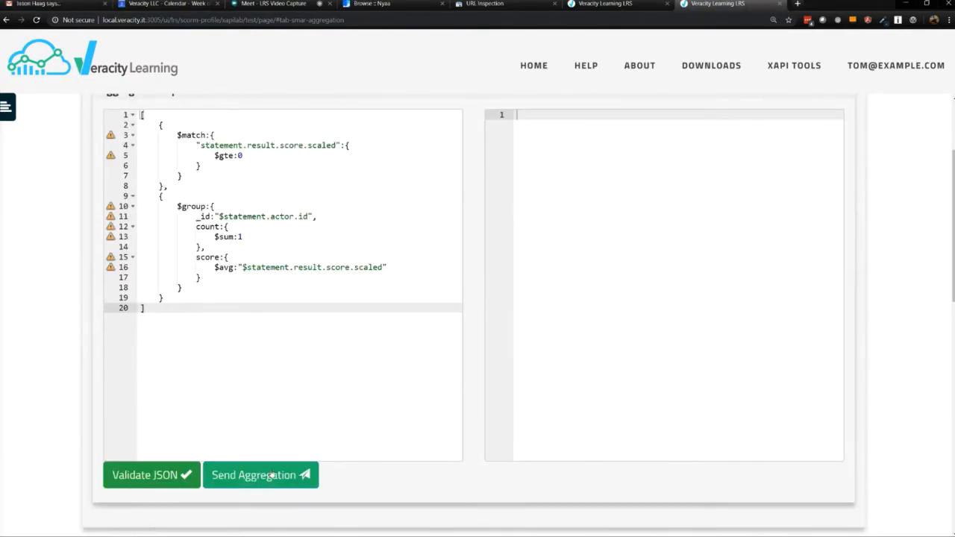
click(286, 479)
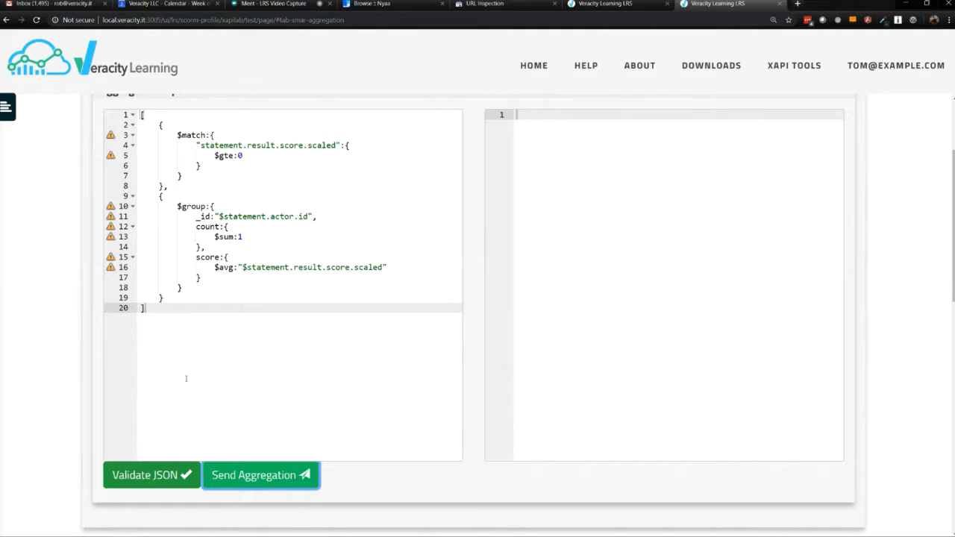
click(181, 287)
click(250, 425)
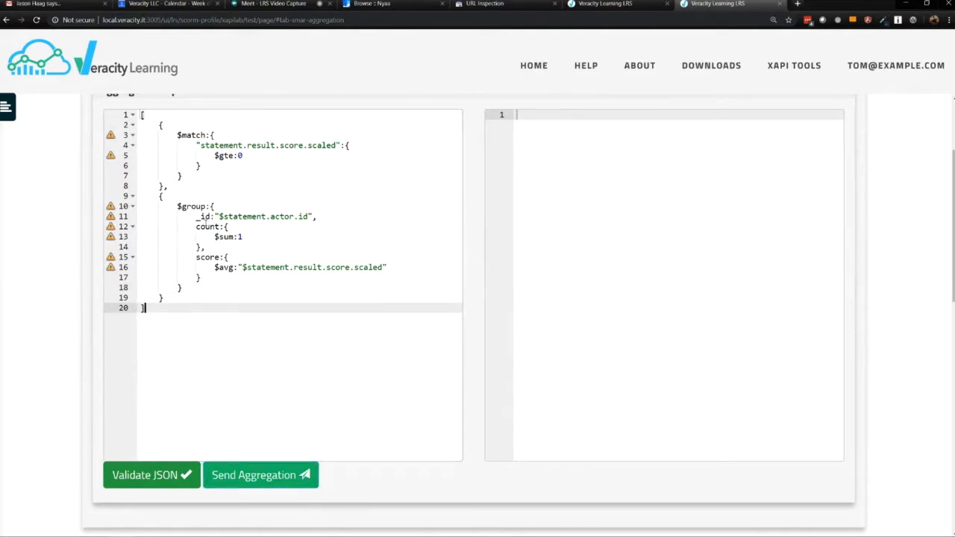
scroll(215, 316, up, 1)
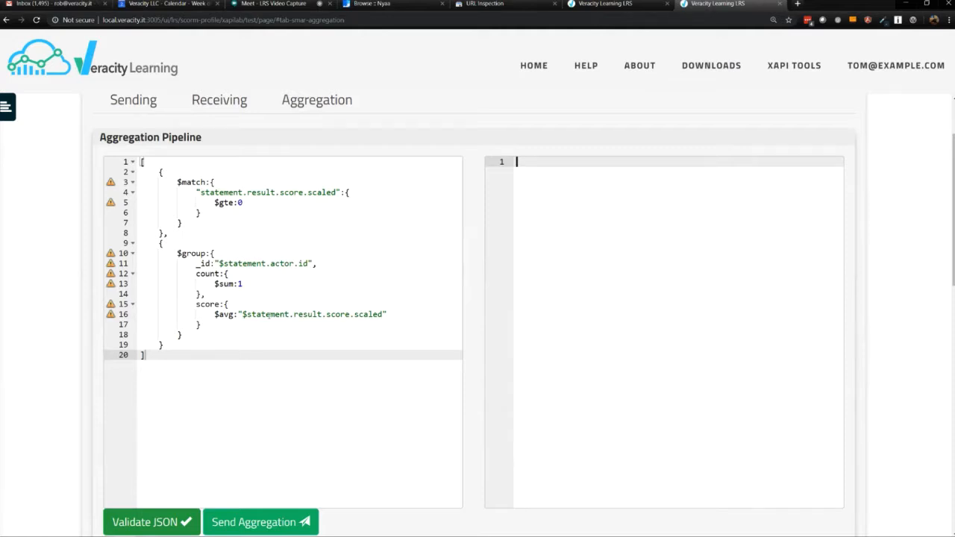
scroll(252, 348, down, 1)
click(254, 476)
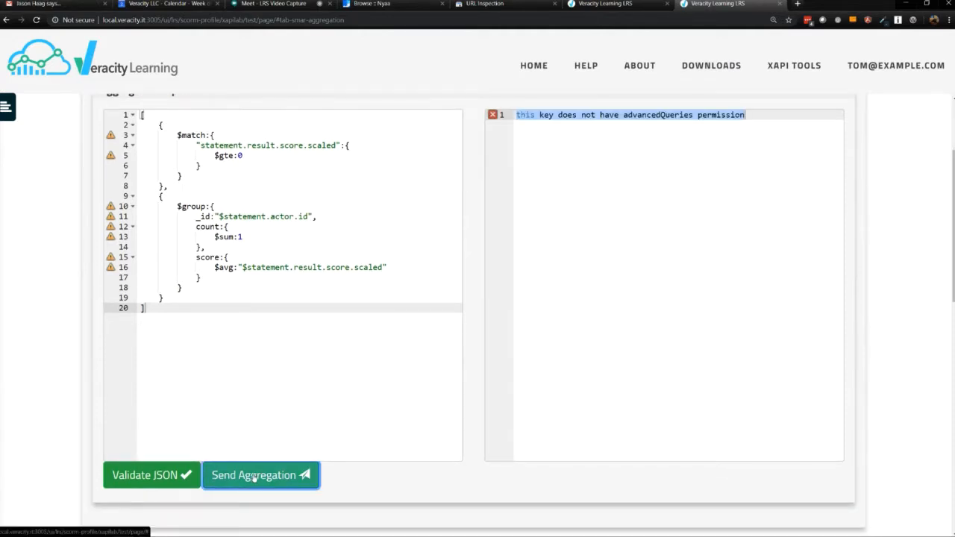
- Read the response to the aggregation request, paying attention to the permission it names
click(571, 238)
double_click(671, 114)
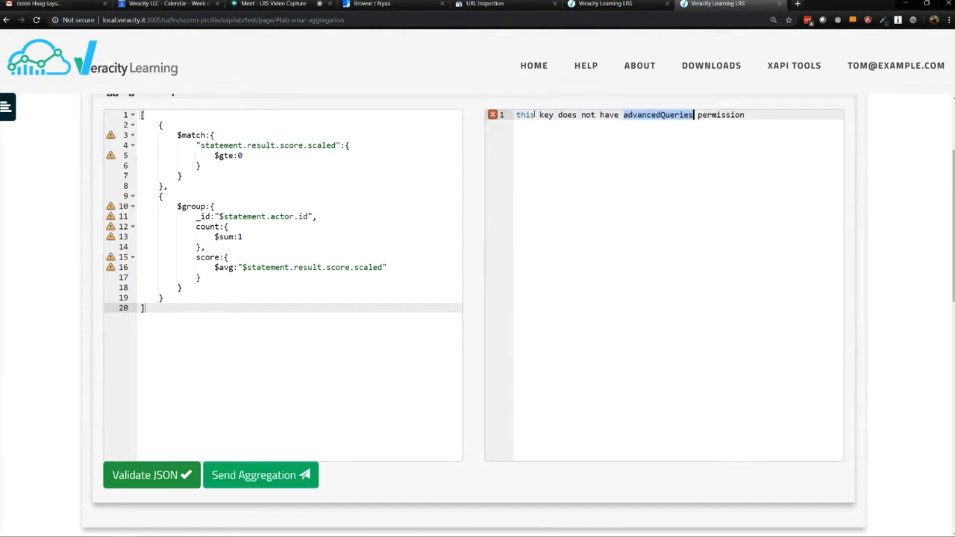
drag(517, 115, 741, 117)
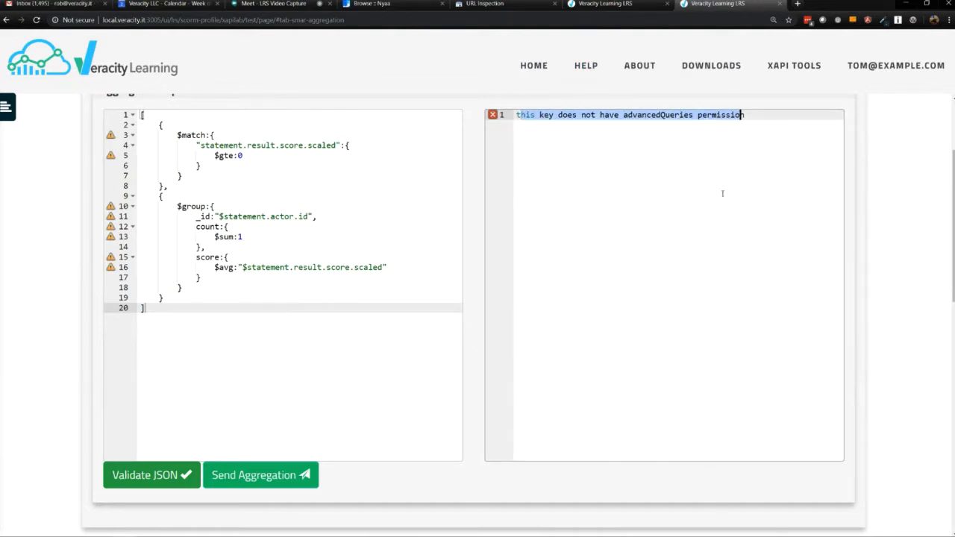
click(711, 231)
double_click(632, 115)
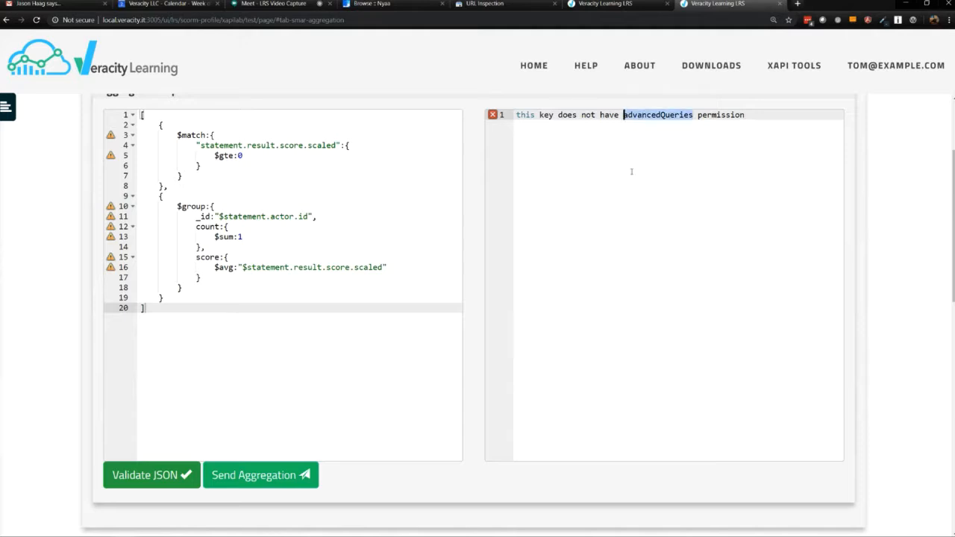
click(638, 228)
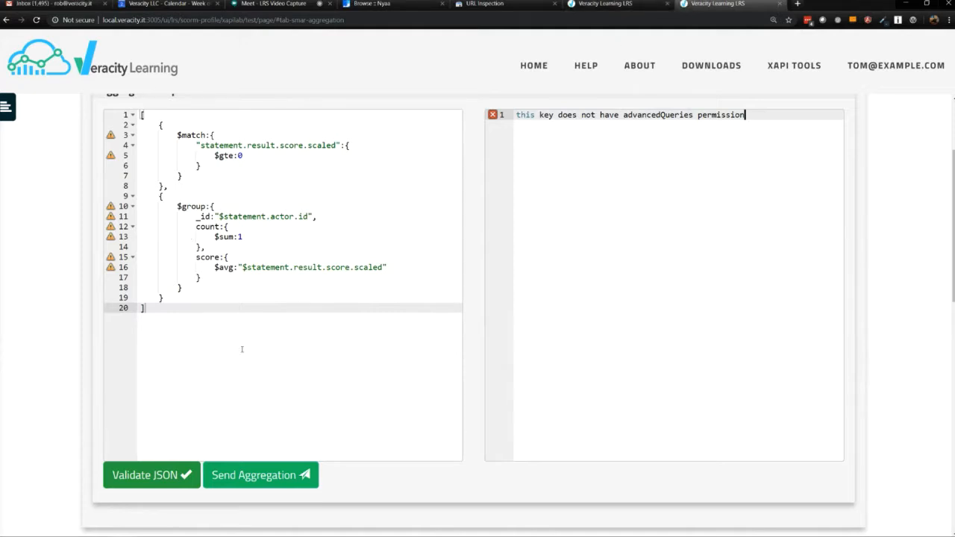
- Expand the LRS Basic Auth Setup section to check the lab's credentials, and return to the aggregation response
scroll(394, 457, down, 3)
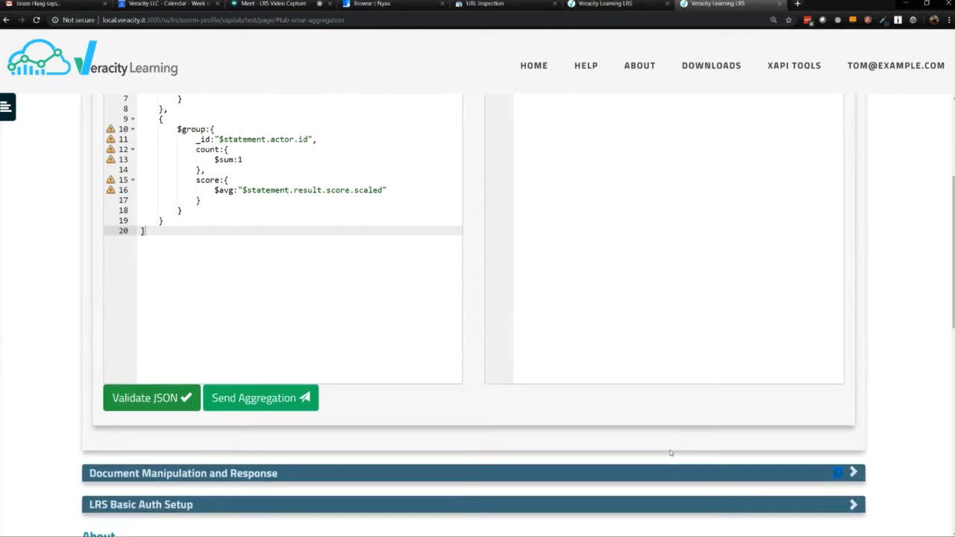
click(855, 488)
scroll(239, 502, down, 2)
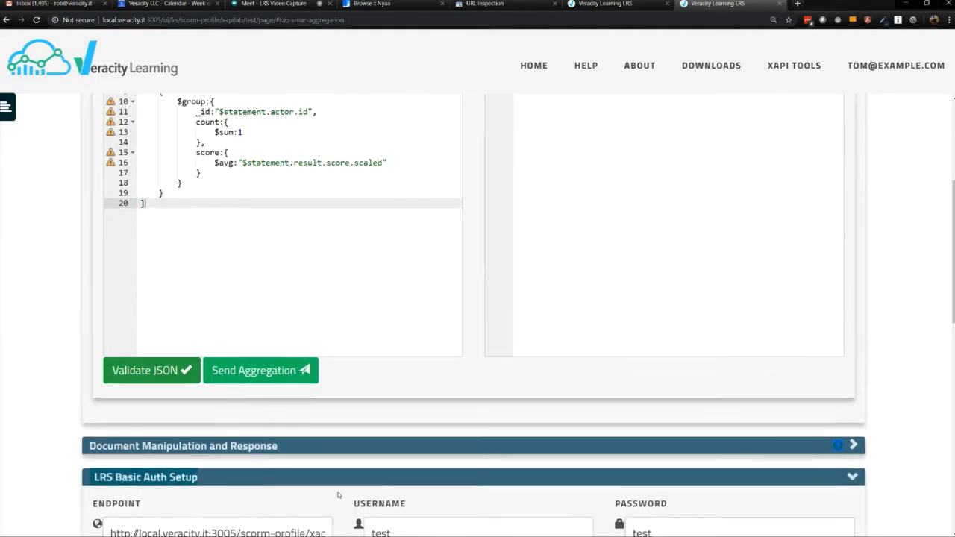
scroll(489, 274, up, 4)
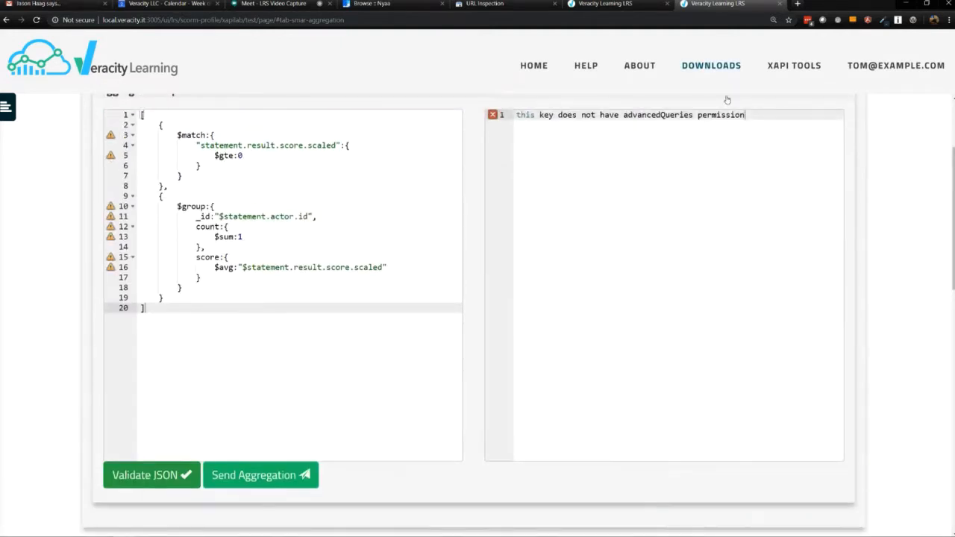
- In a separate browser tab, open the access key management page of the SCORM PRofile LRS
click(6, 20)
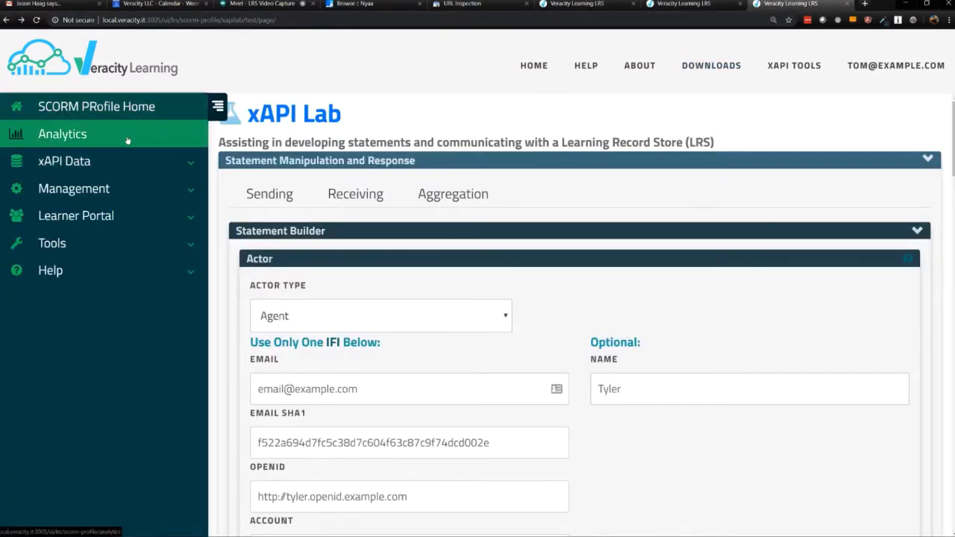
click(131, 162)
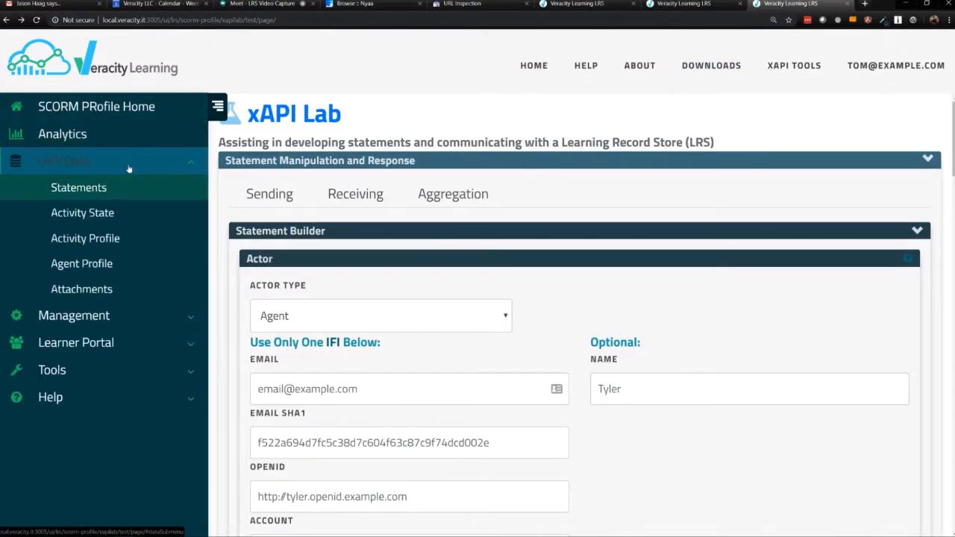
click(122, 314)
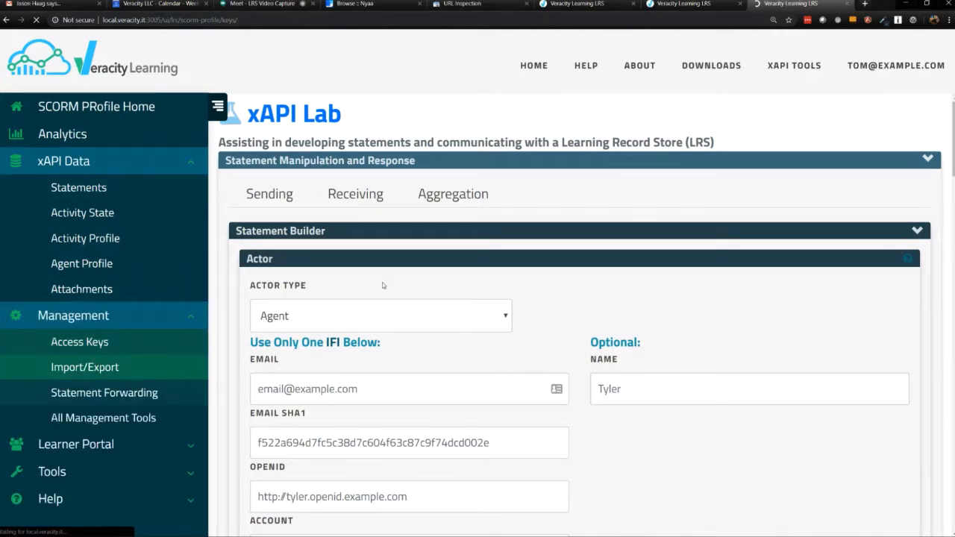
scroll(683, 384, down, 2)
- Edit the "test" access key to grant it the Advanced Queries permission, and save the key
click(668, 286)
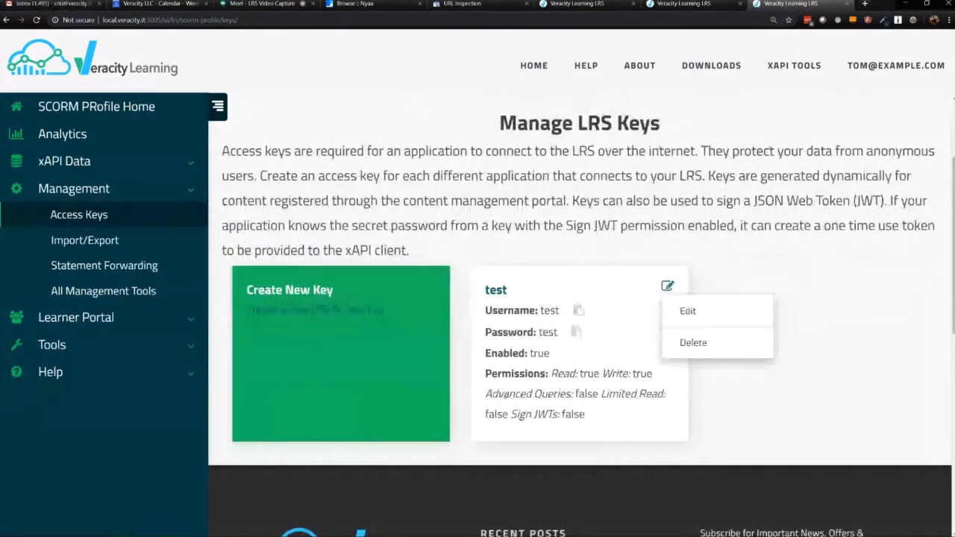
click(721, 319)
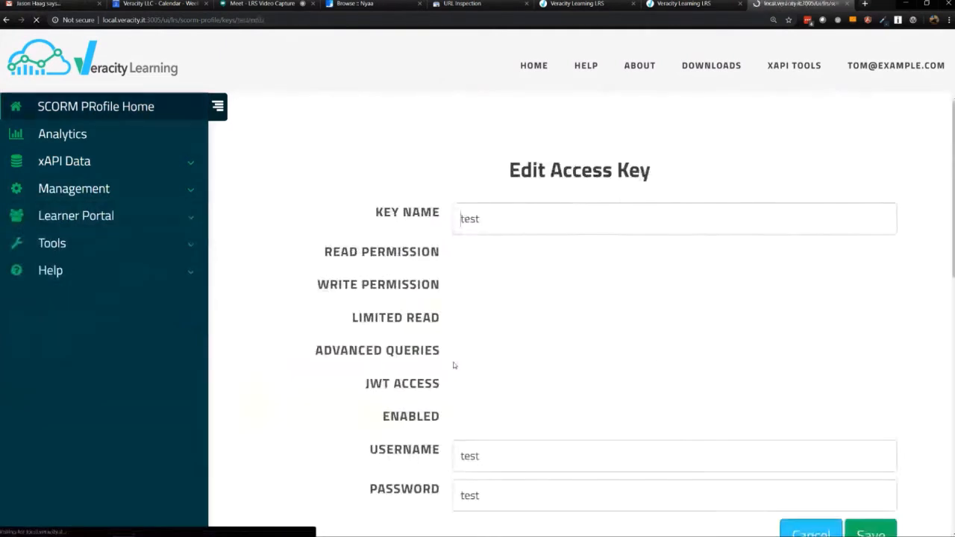
scroll(595, 314, down, 2)
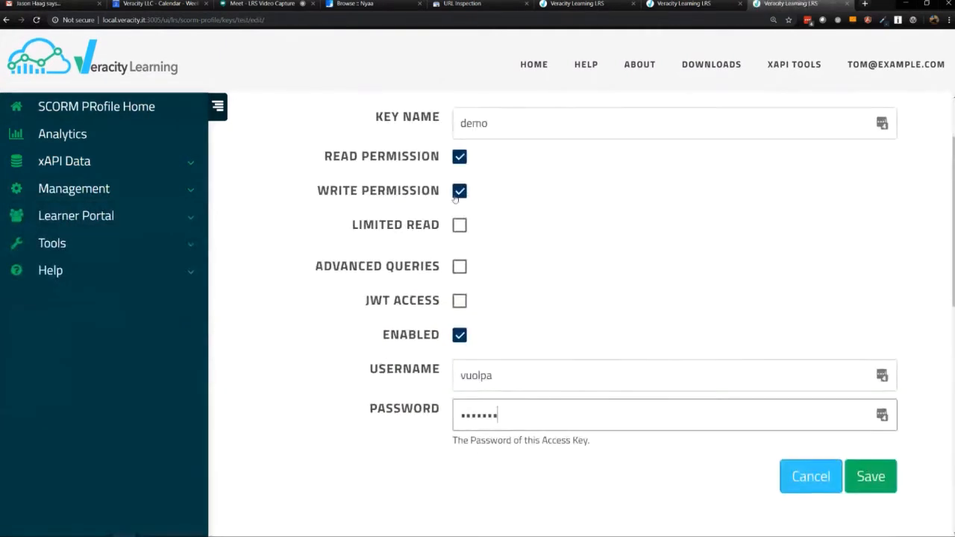
click(460, 260)
click(870, 449)
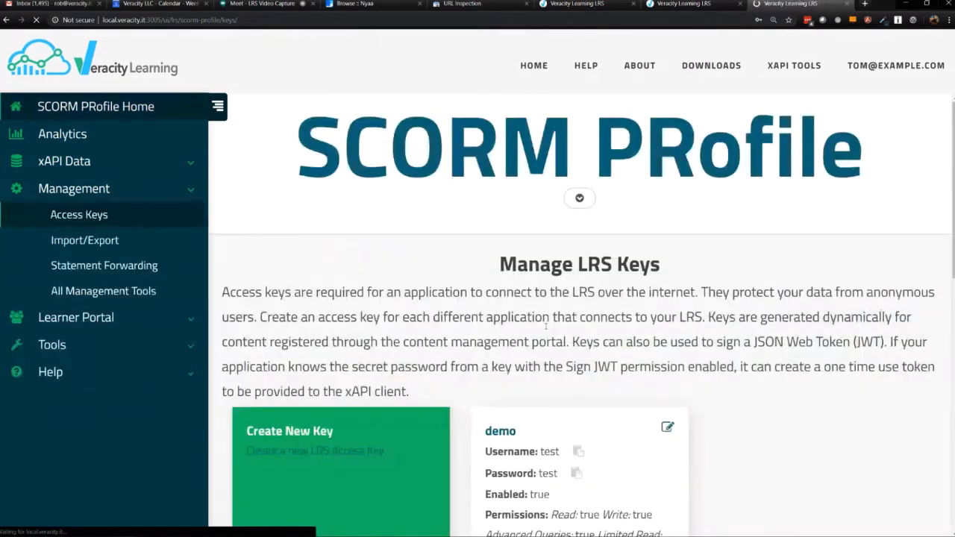
scroll(590, 289, down, 1)
click(835, 160)
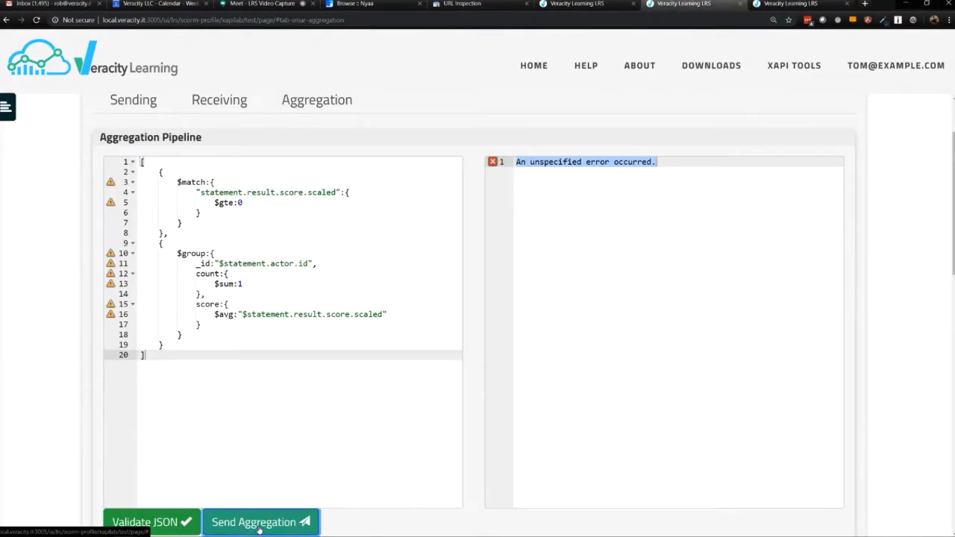
- Send the aggregation again from the xAPI Lab and review the _id, count and score fields of the first returned entries
click(259, 522)
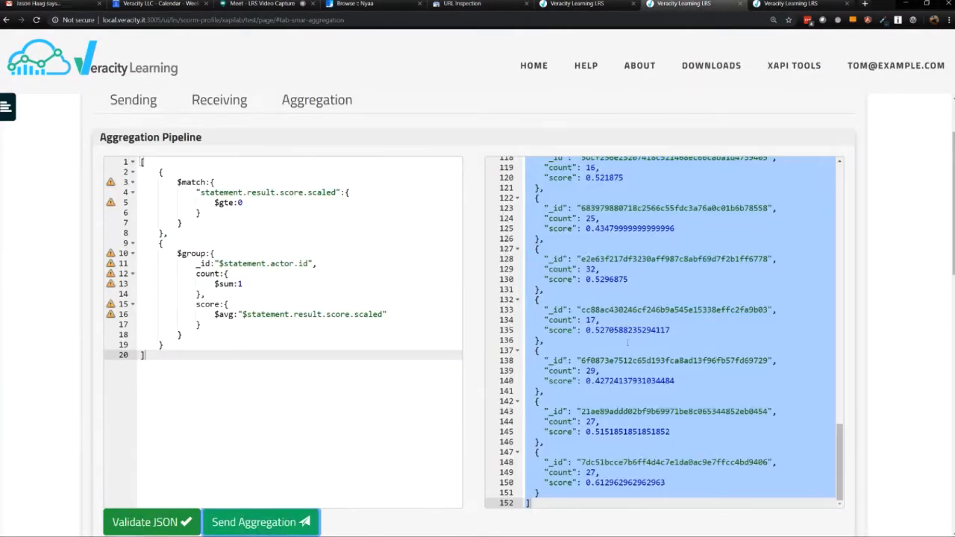
click(593, 249)
scroll(728, 330, up, 10)
scroll(729, 330, up, 5)
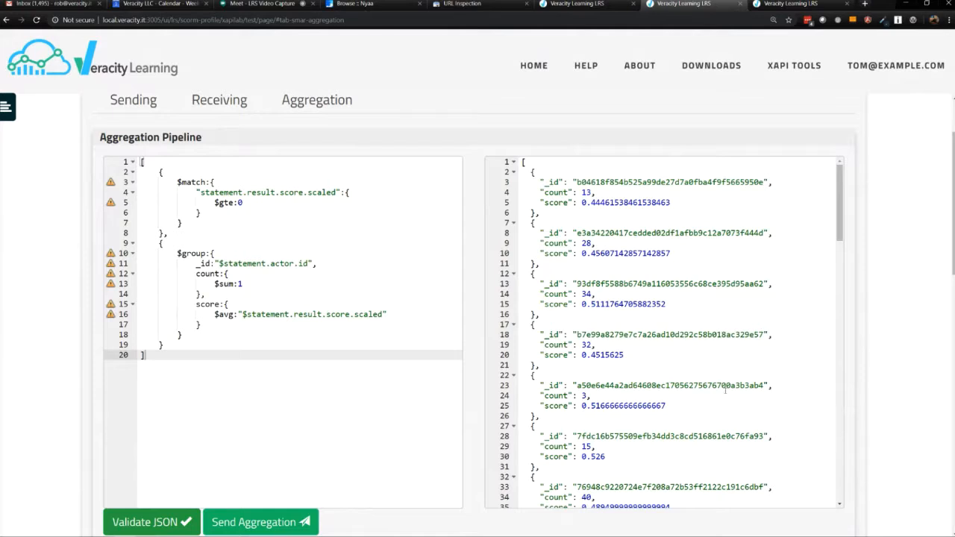
double_click(609, 304)
key(Down)
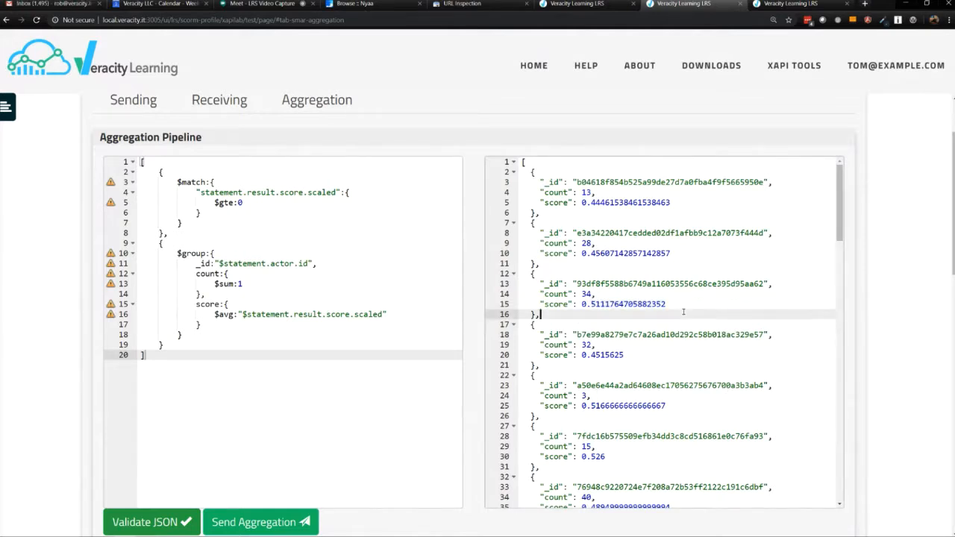
double_click(644, 183)
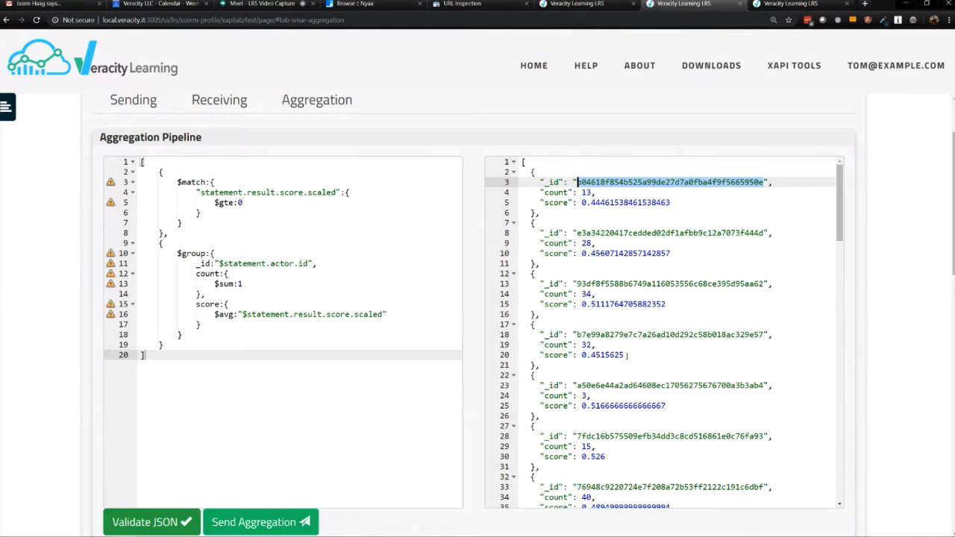
- Change the $group stage's _id to "$statement.actor" and send the aggregation
double_click(310, 264)
key(BackSpace)
key(BackSpace)
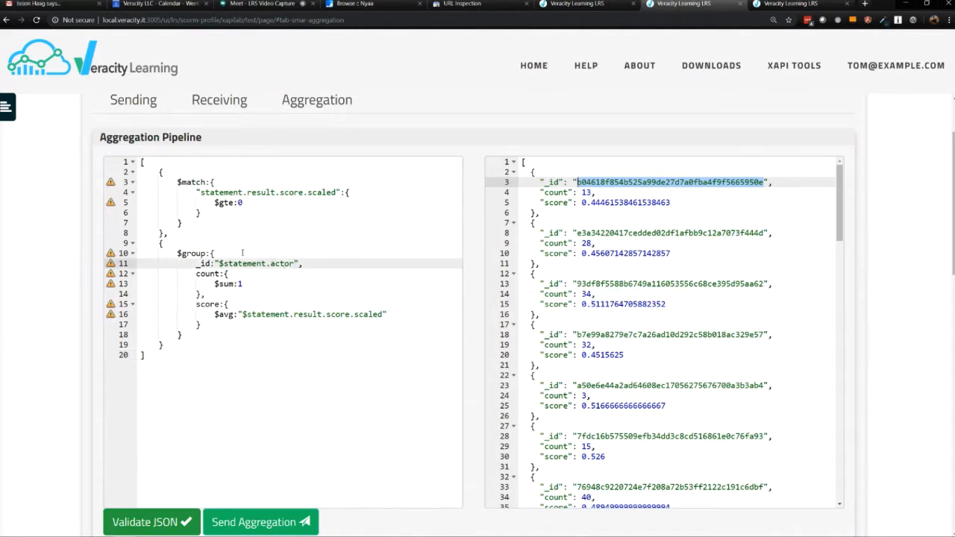
click(258, 522)
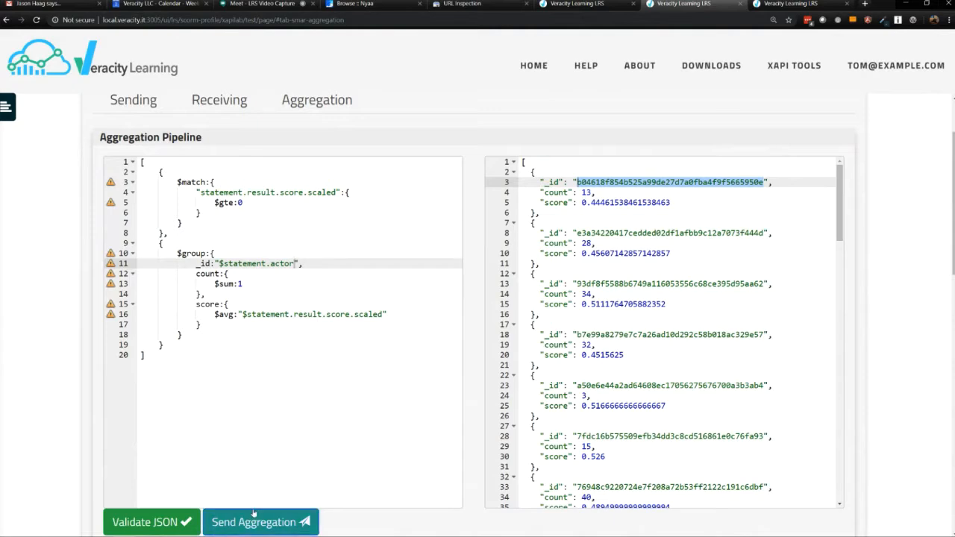
- Examine the complete actor object nested under _id in the second-to-last result entry
click(657, 260)
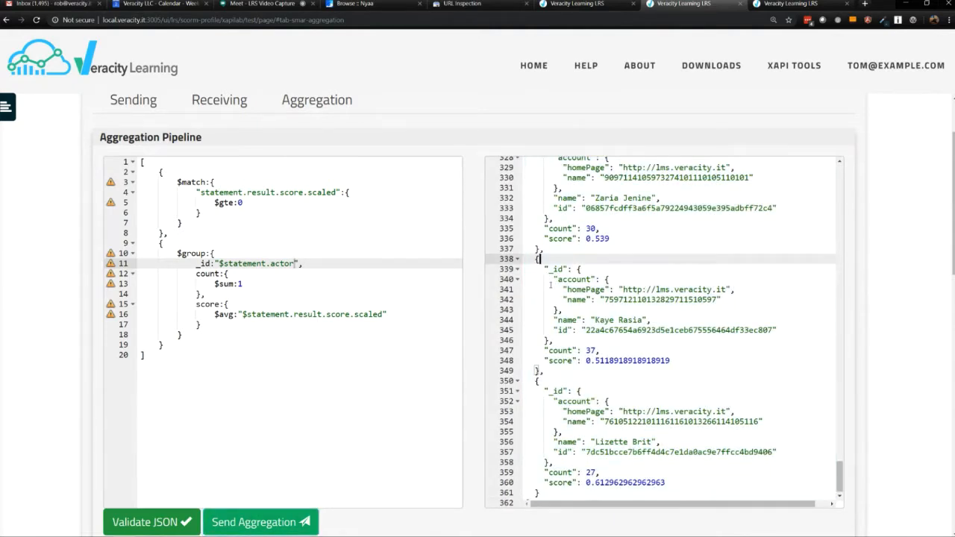
drag(545, 269, 759, 330)
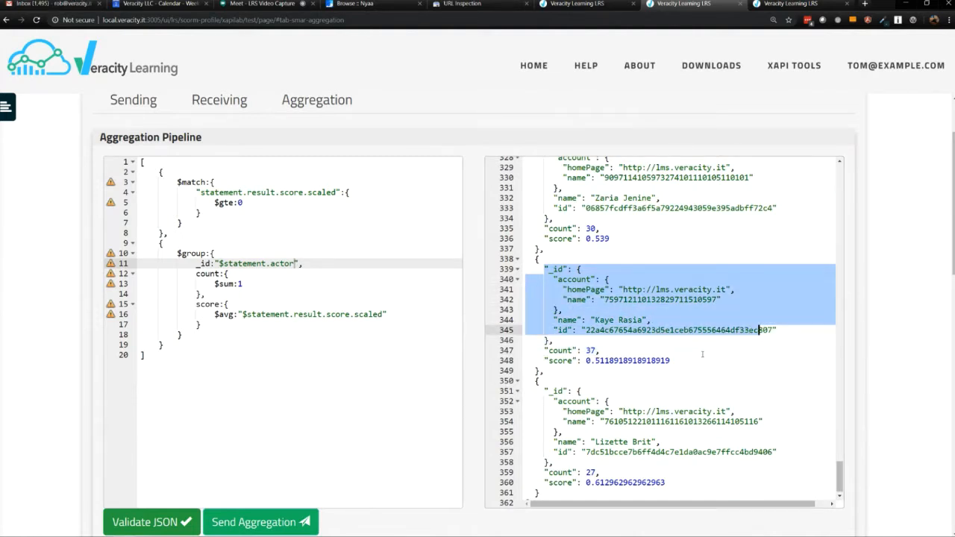
click(549, 270)
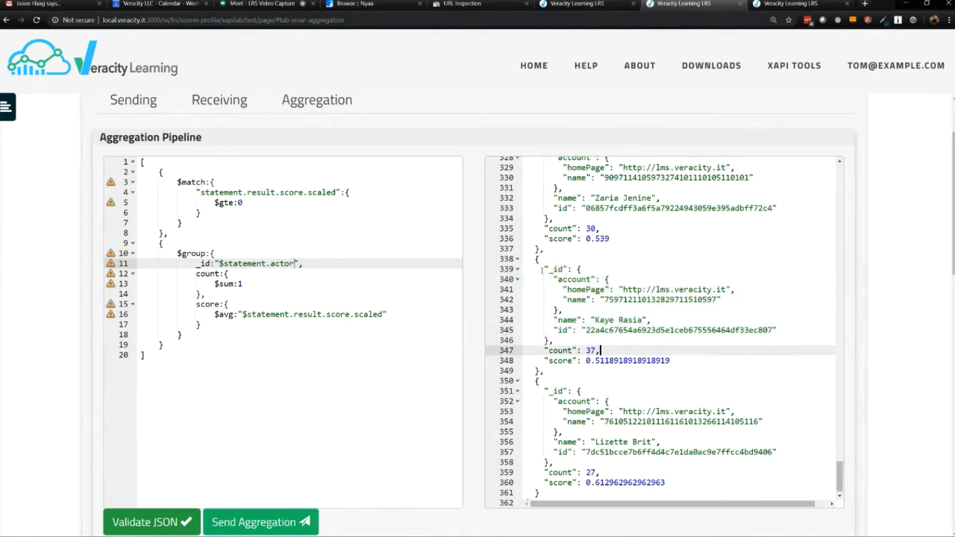
shift+click(655, 344)
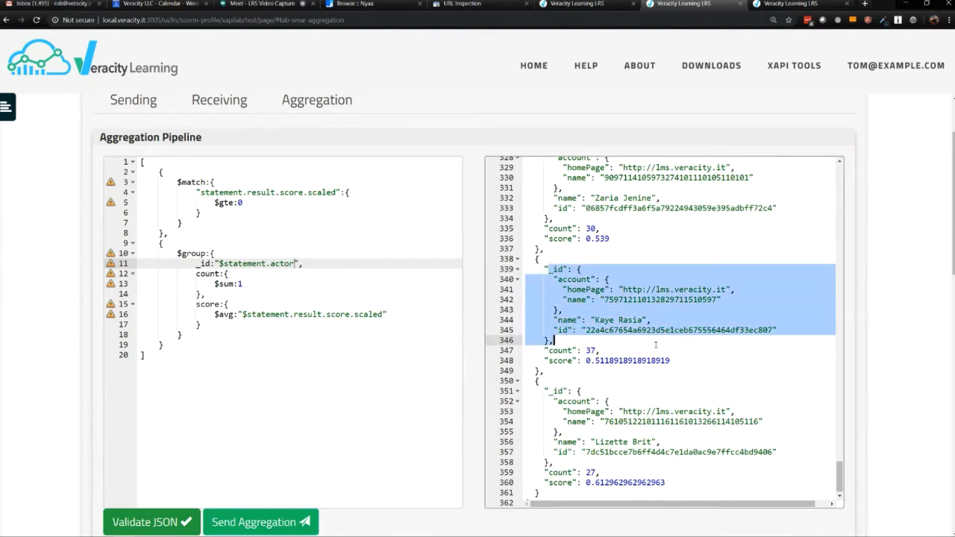
click(610, 361)
- Examine the account, name and id fields inside that actor object, including the account's homePage and name
click(555, 279)
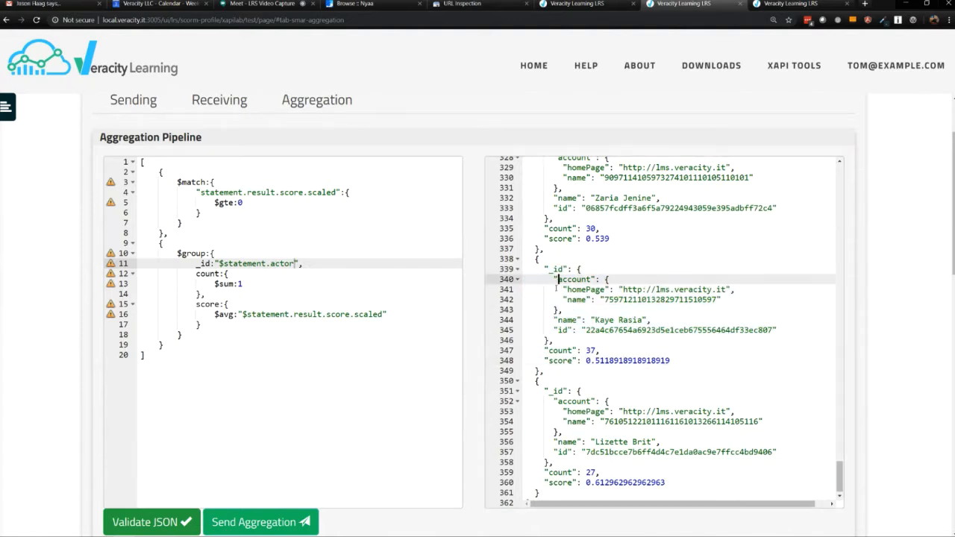
click(559, 330)
double_click(695, 330)
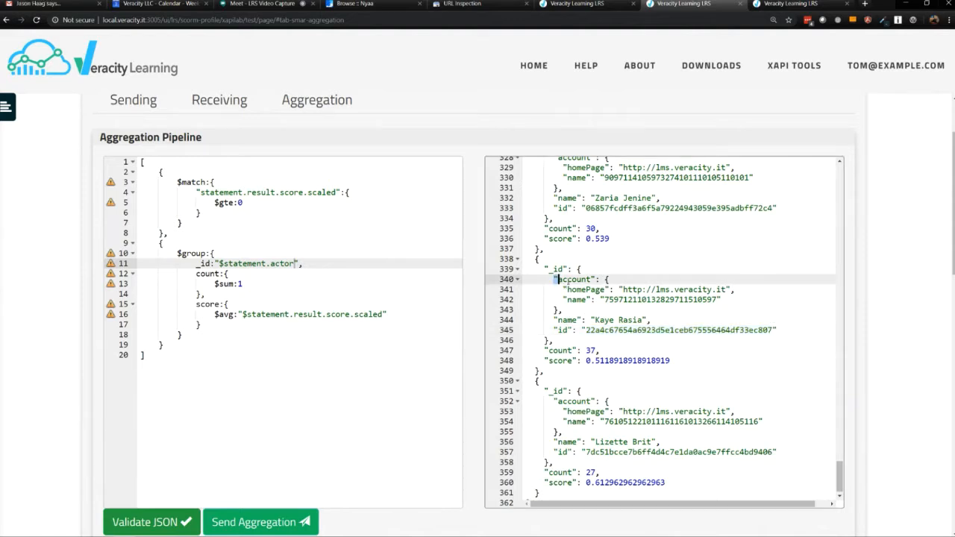
drag(554, 279, 777, 330)
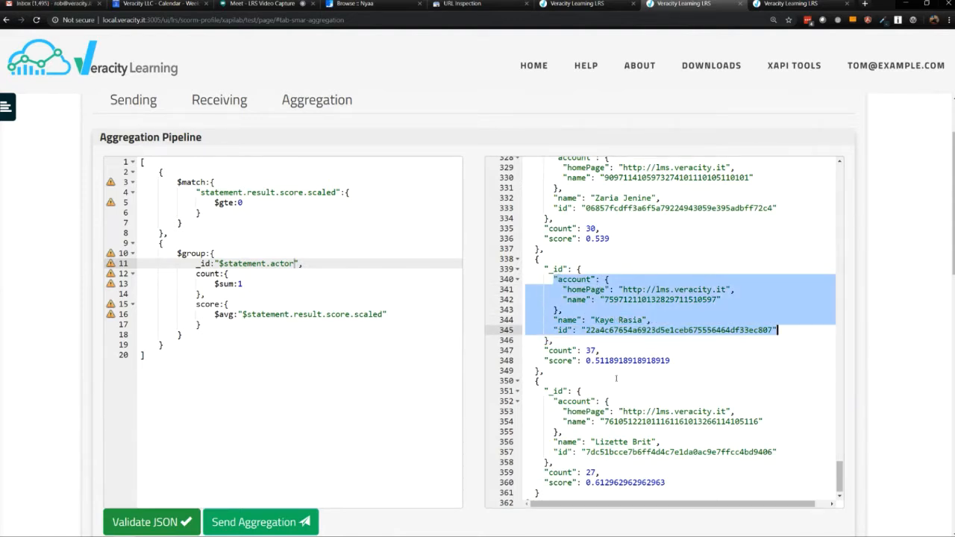
click(616, 389)
drag(553, 279, 699, 301)
click(648, 310)
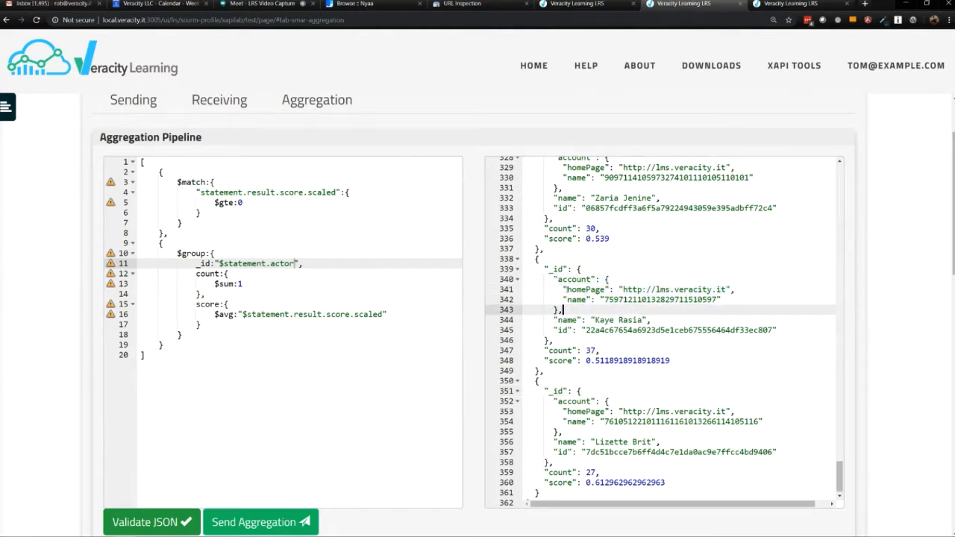
drag(565, 290, 782, 300)
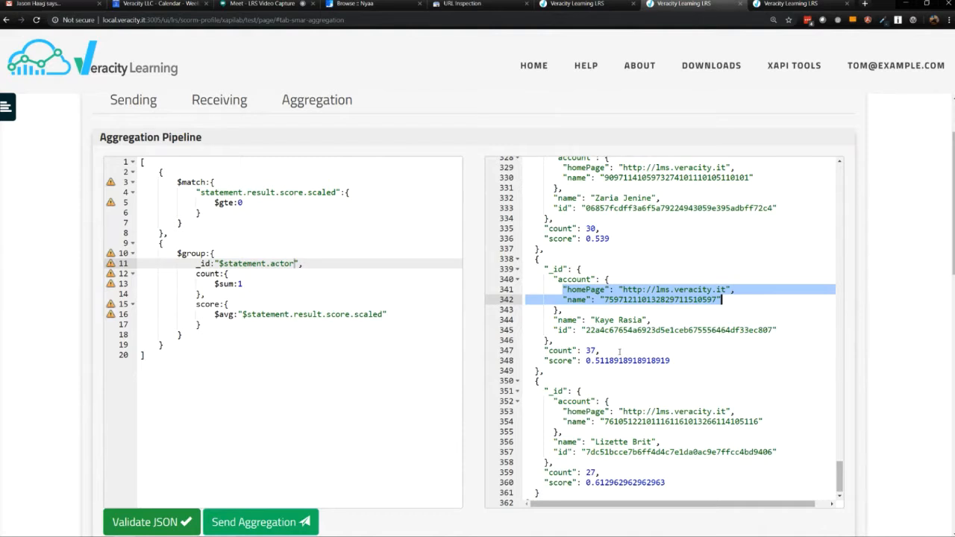
- Examine the second-to-last result entry, comparing the actor object nested under _id with the top-level count and score fields
click(633, 320)
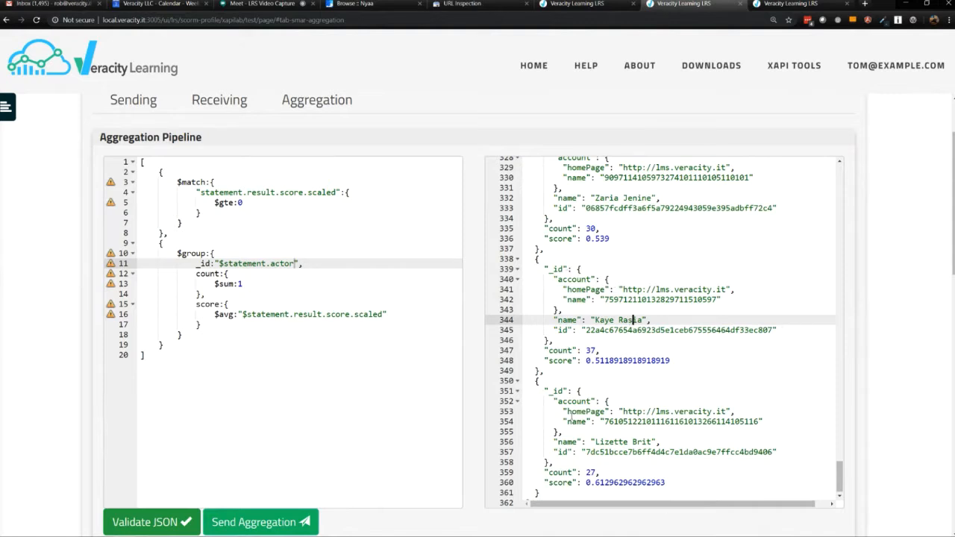
drag(544, 268, 545, 371)
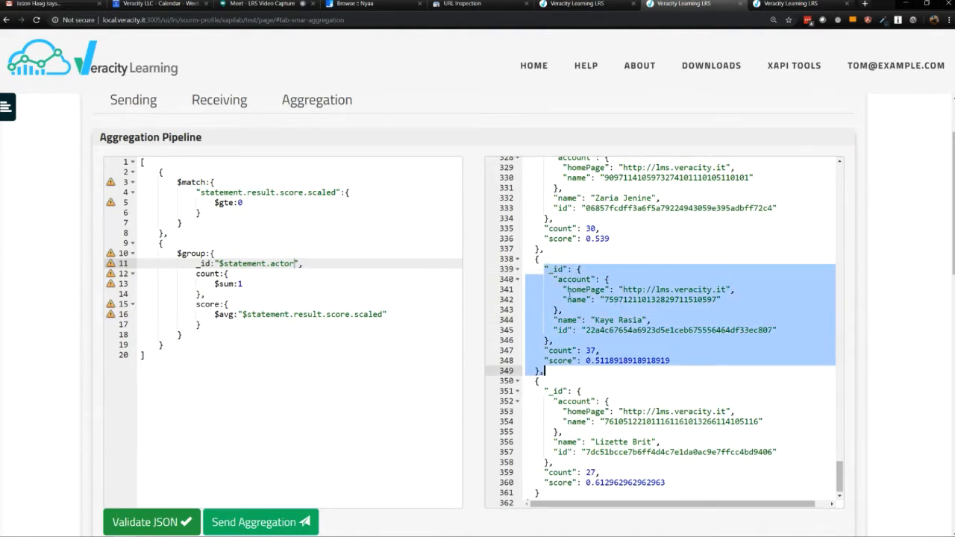
click(744, 318)
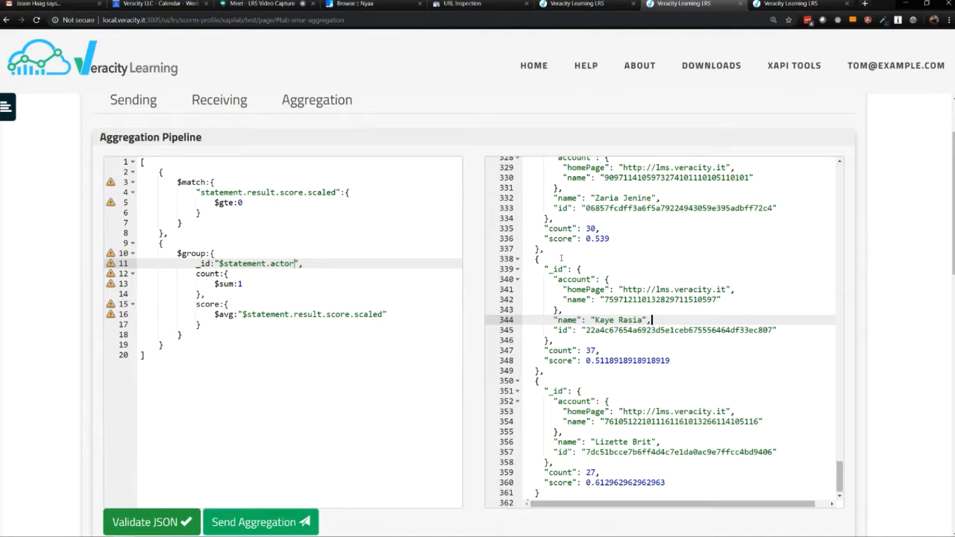
drag(558, 280, 782, 330)
click(779, 338)
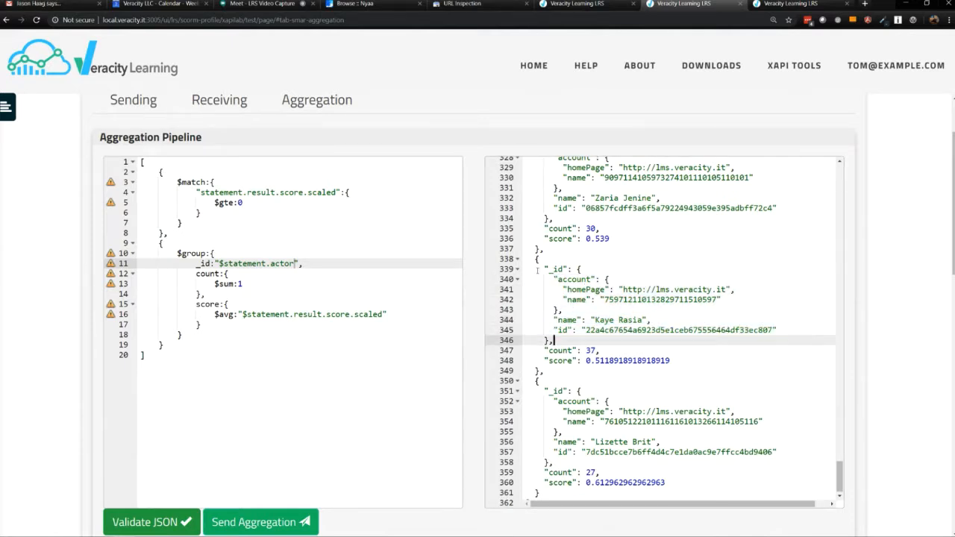
drag(536, 259, 546, 371)
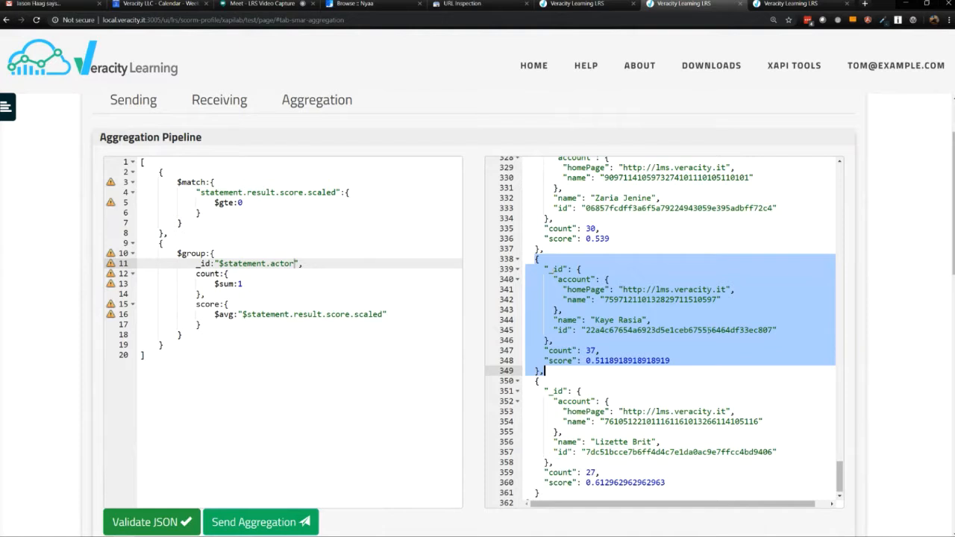
click(652, 320)
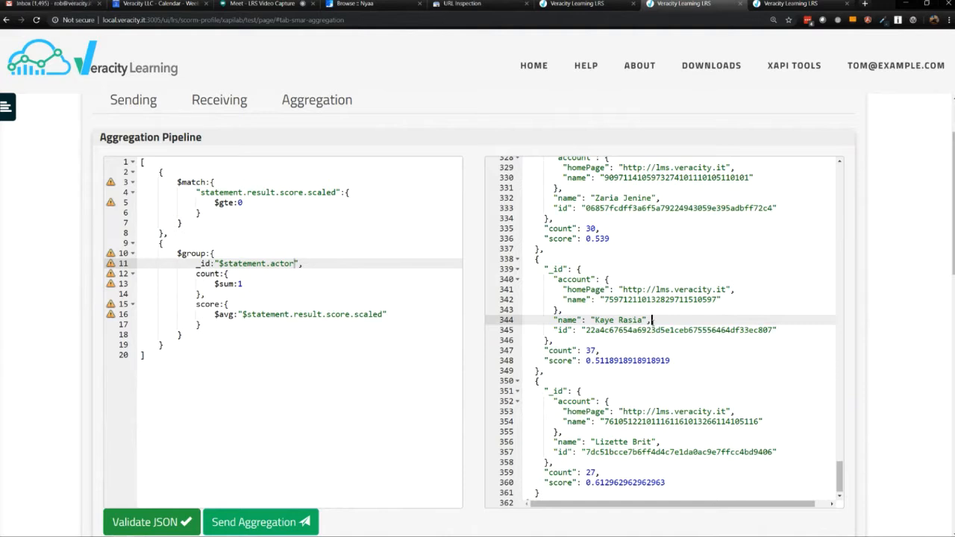
click(538, 259)
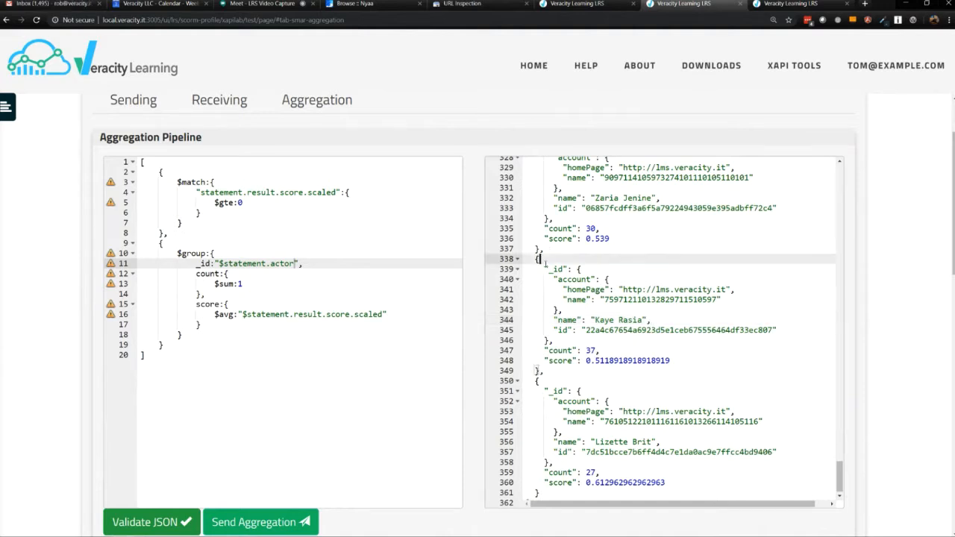
click(546, 370)
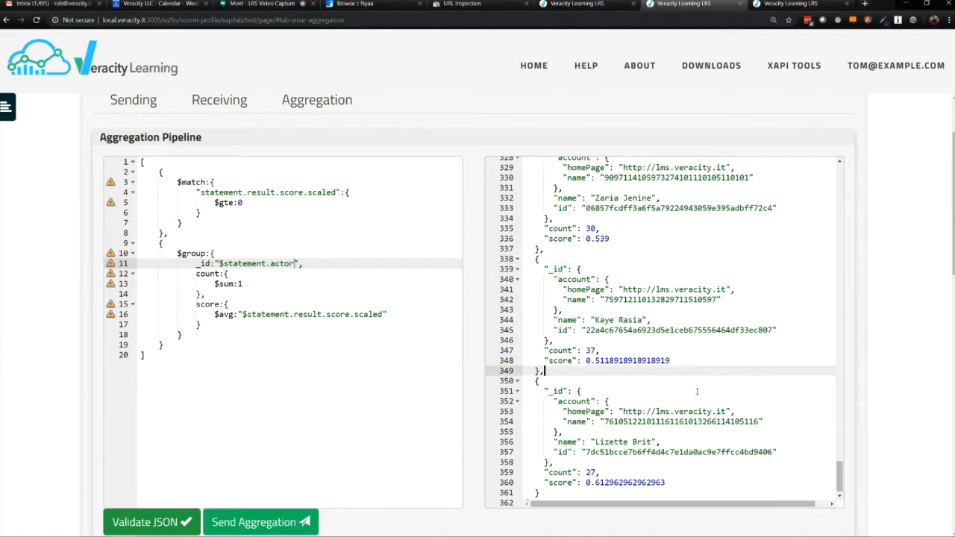
click(561, 350)
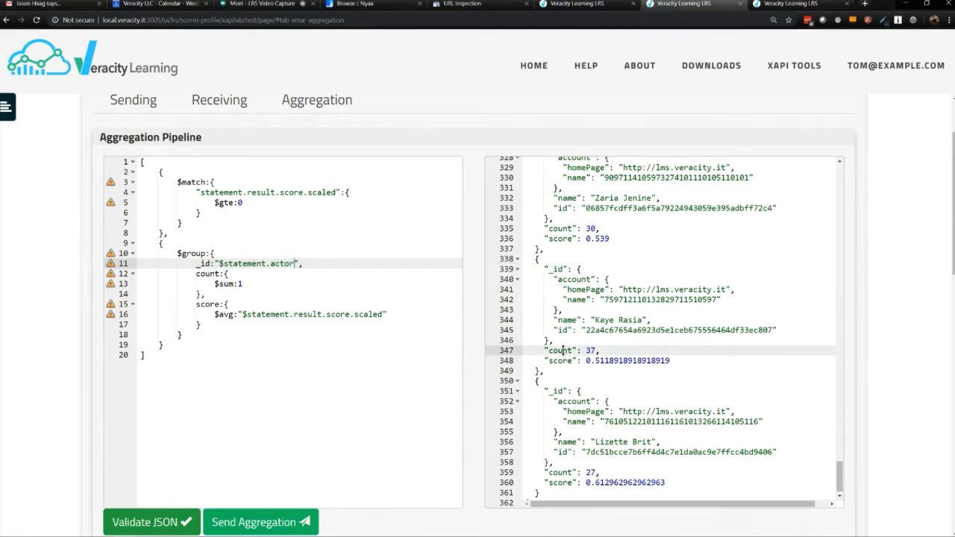
click(568, 319)
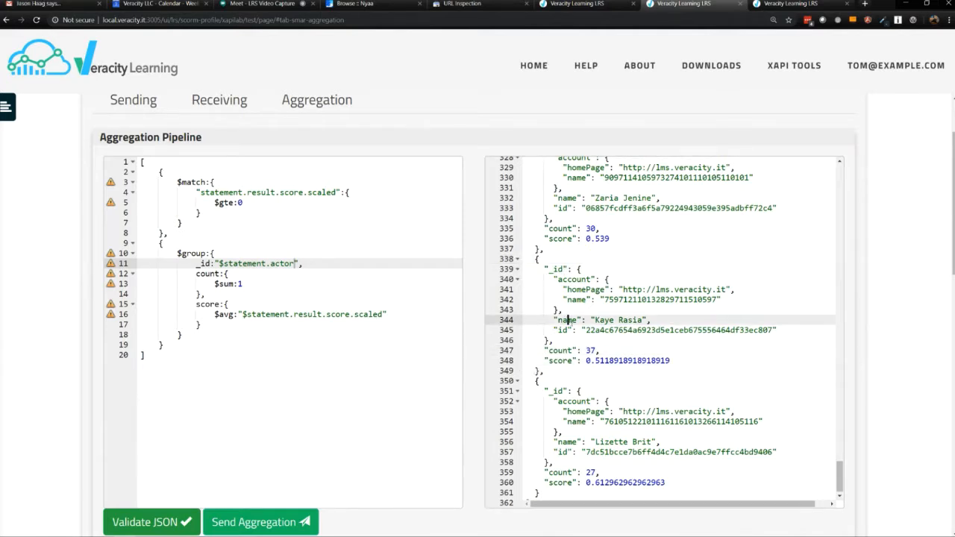
- Add an empty $project stage to the pipeline after the $group stage
click(185, 345)
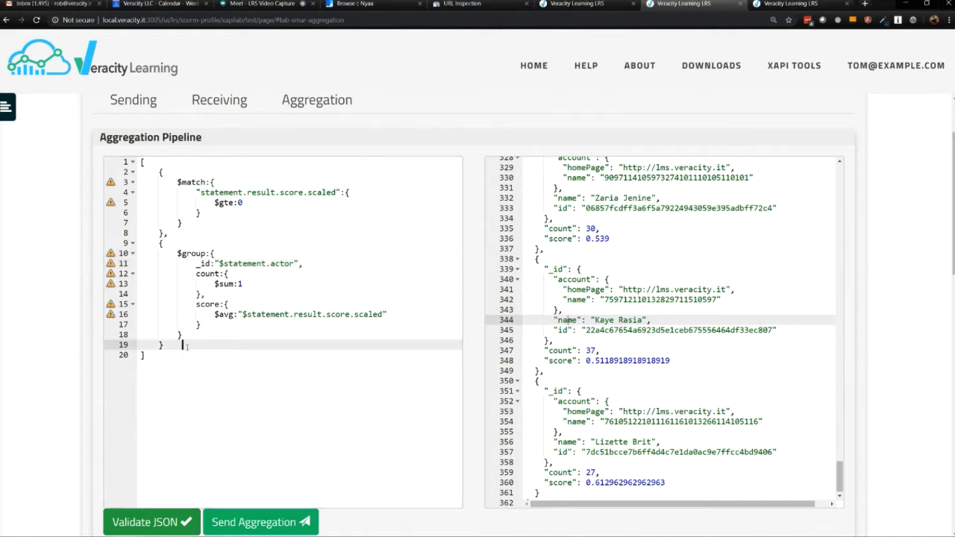
text(,)
key(Return)
text({)
key(Return)
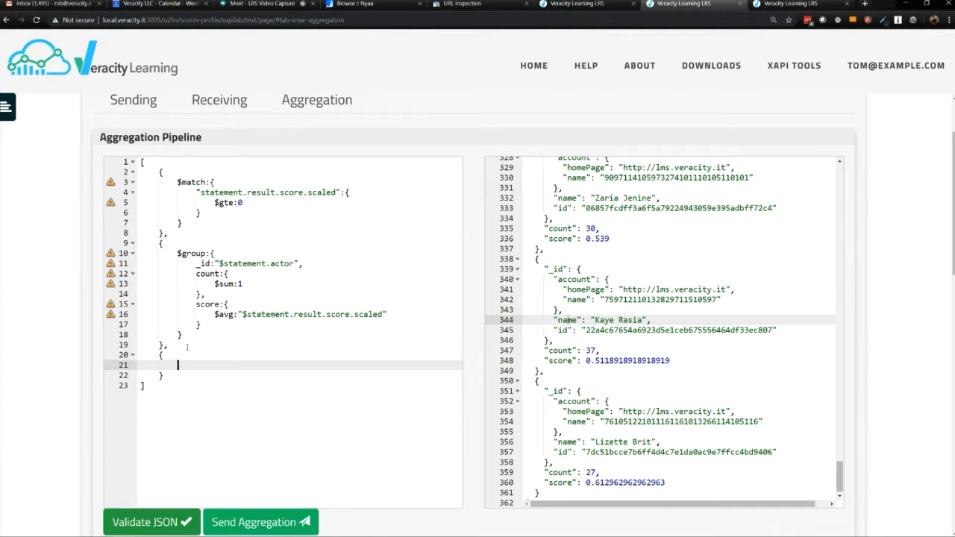
text($p)
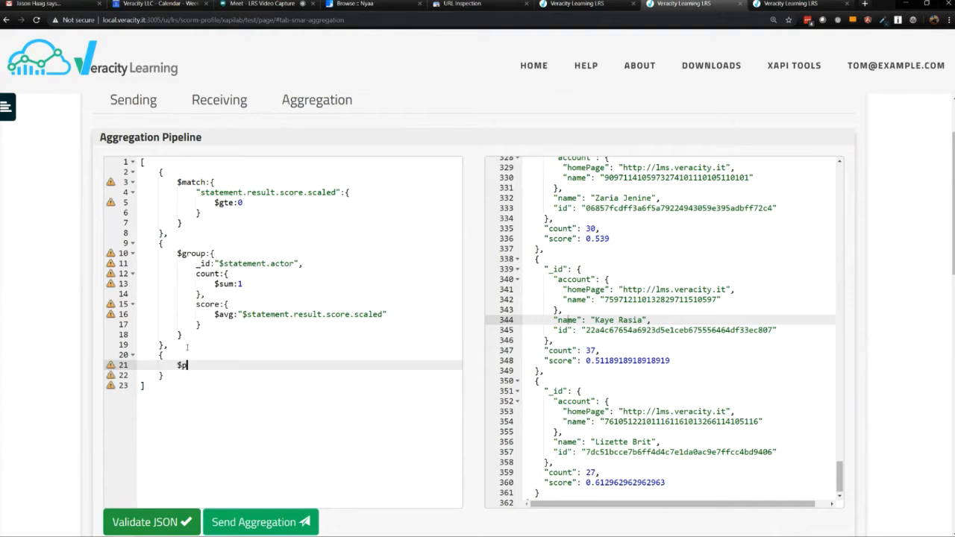
text(roject:{)
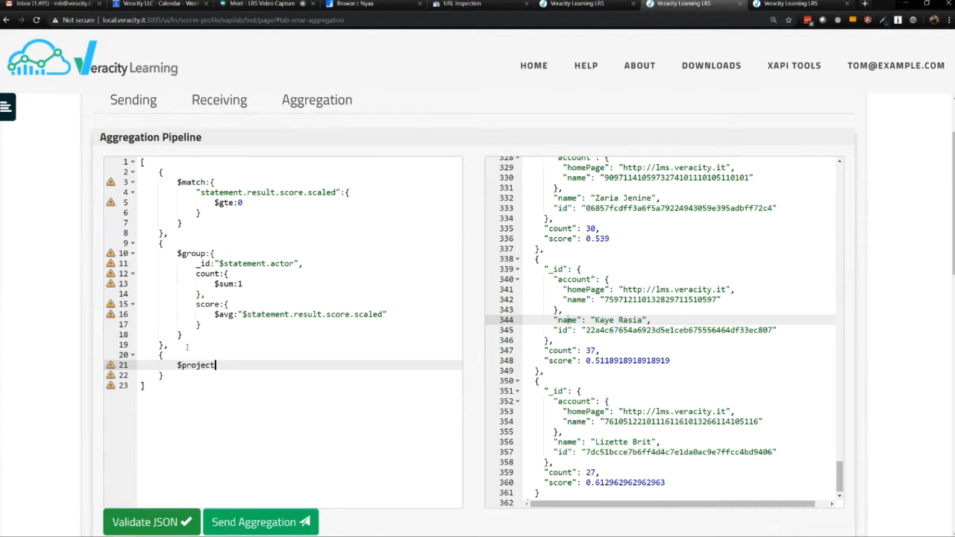
key(Return)
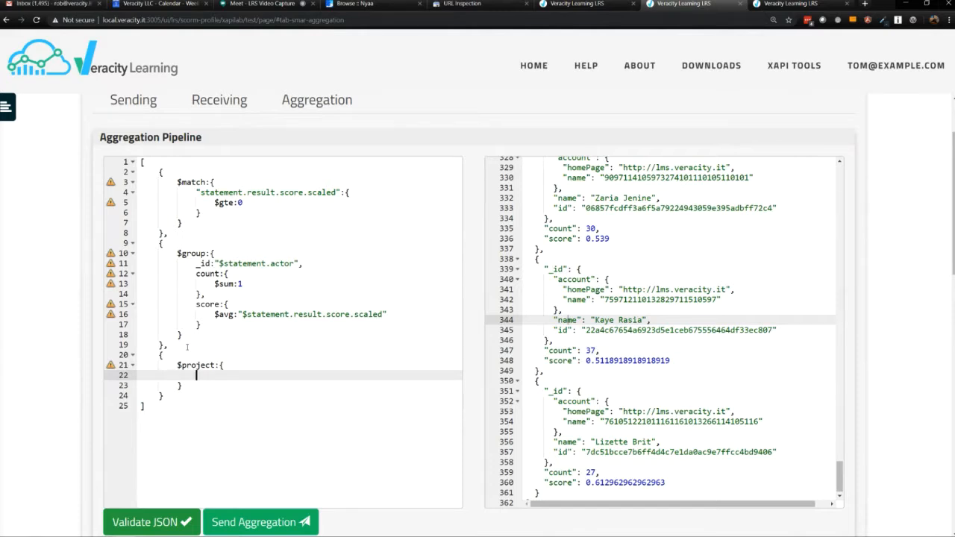
text(name:)
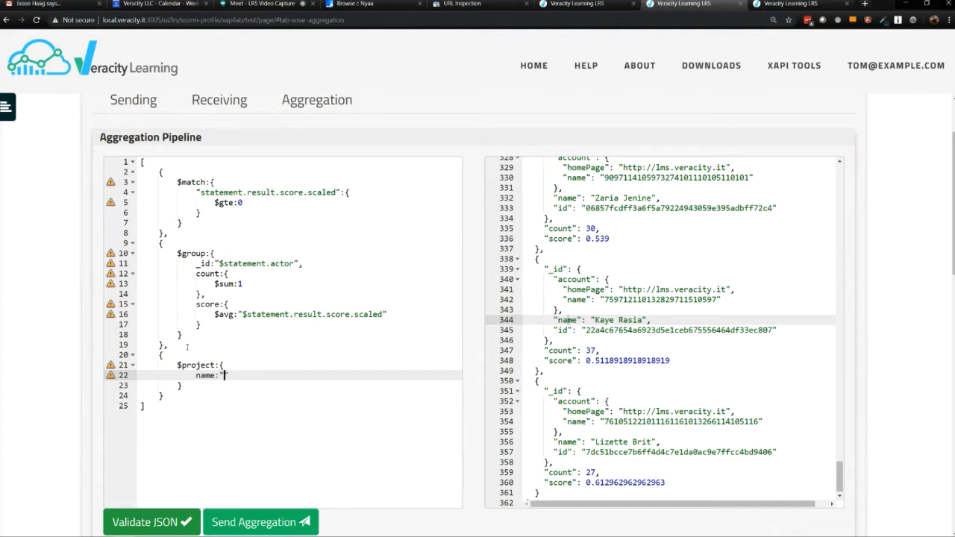
text("$)
key(BackSpace)
key(BackSpace)
key(BackSpace)
key(BackSpace)
key(BackSpace)
key(BackSpace)
key(BackSpace)
- Add the line count:"$count", to the $project stage and copy it for reuse on a new line
text(count:)
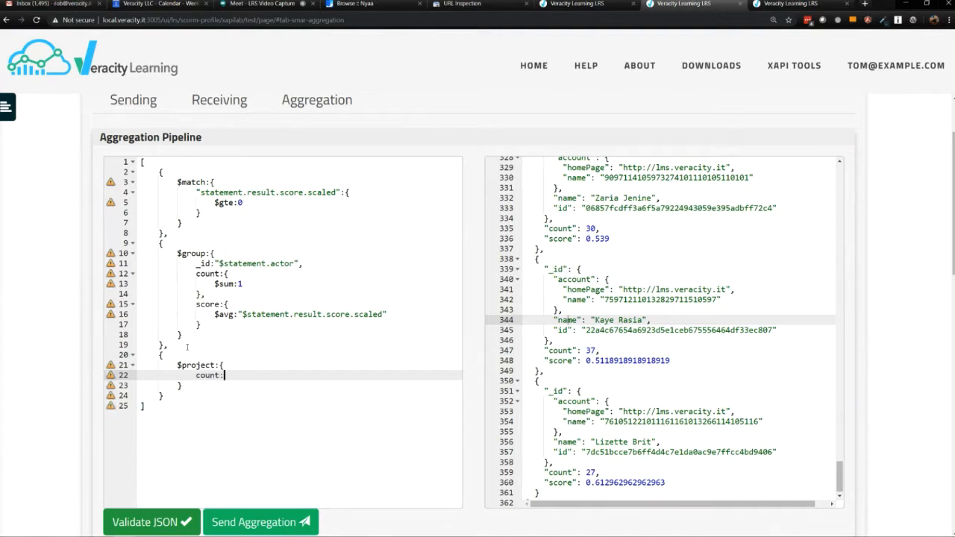
text("$count",)
key(shift+Home)
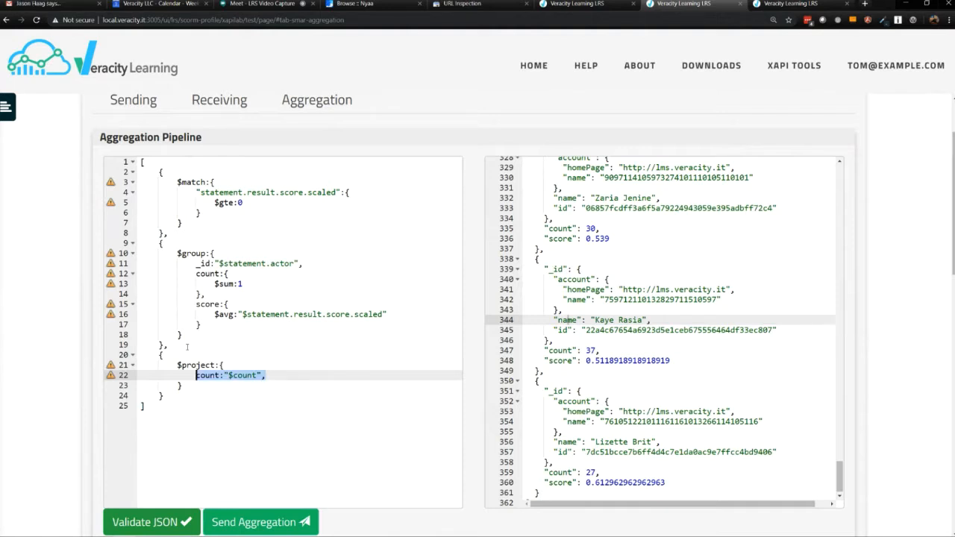
key(ctrl+c)
key(End)
key(Return)
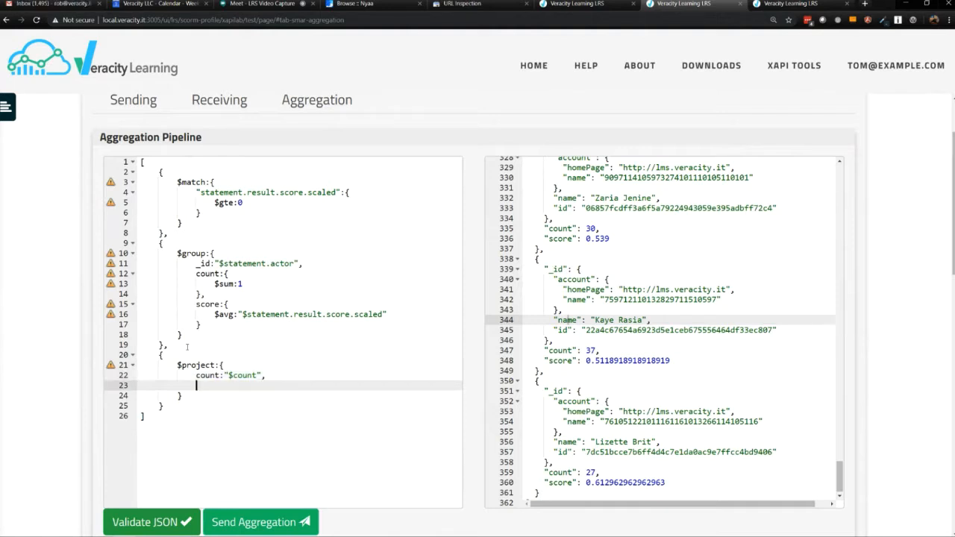
- Paste the copied count line into the $project stage and change it to score:"$score",
key(ctrl+v)
key(Home)
key(ctrl+shift+Right)
text(score)
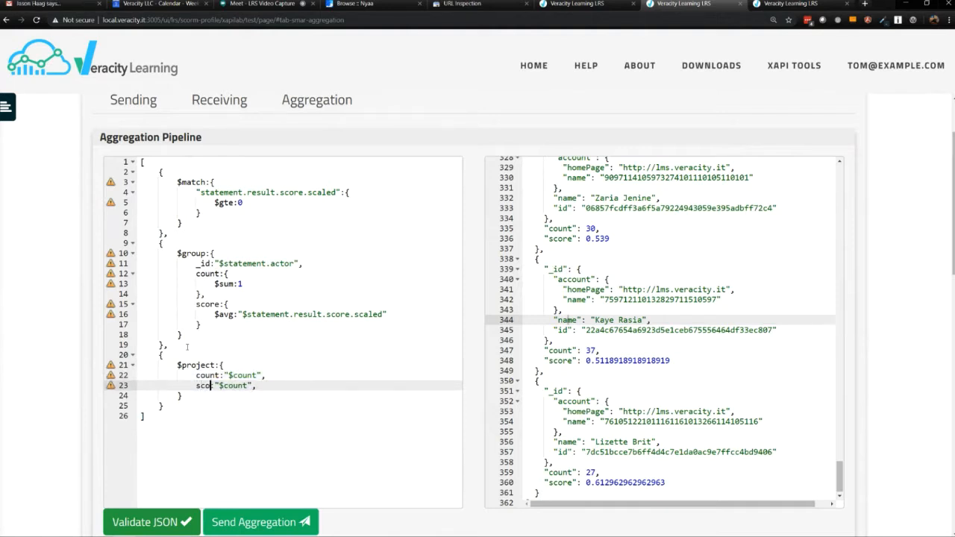
key(Right)
key(Right)
key(Right)
key(ctrl+shift+Right)
text(score)
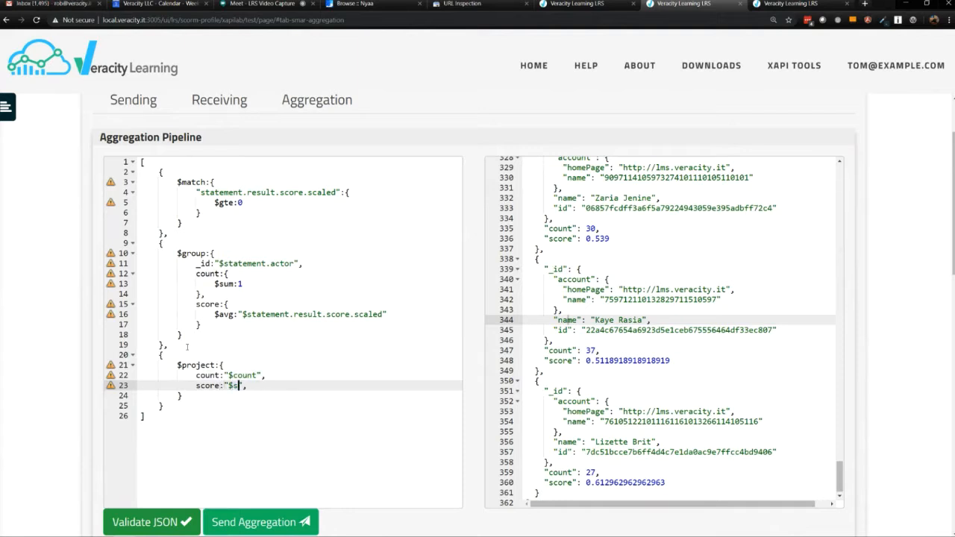
key(End)
key(Return)
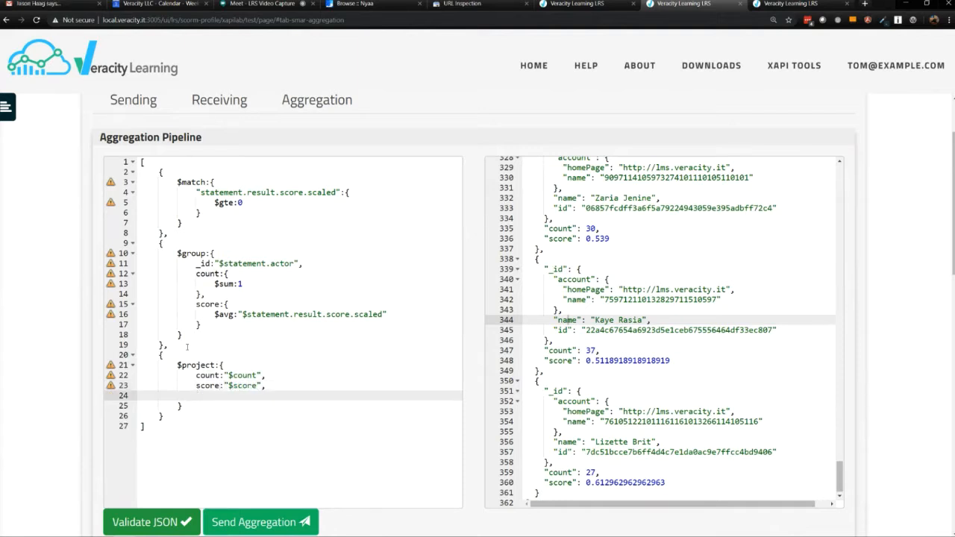
- Add name:"$_id.name" to the $project stage and send the aggregation
text(name:)
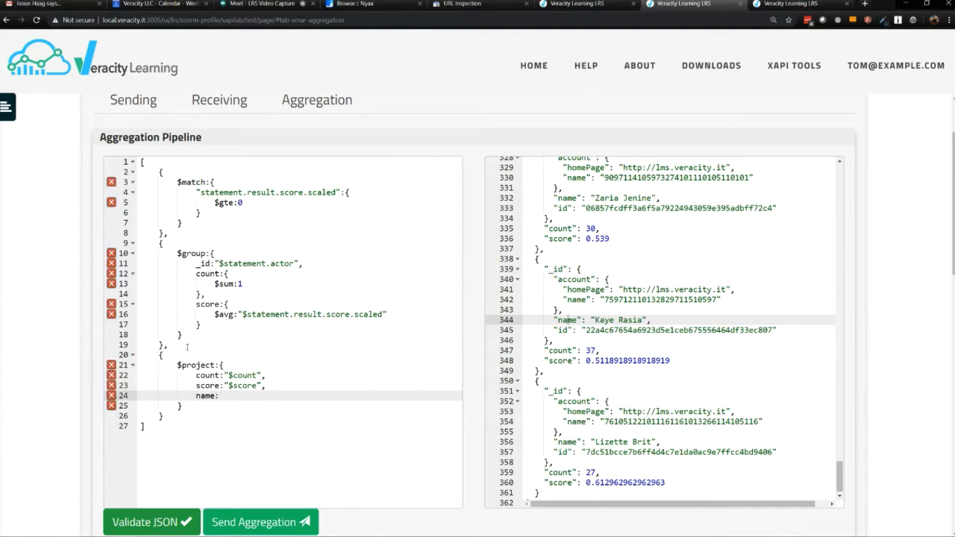
text("$_id.n)
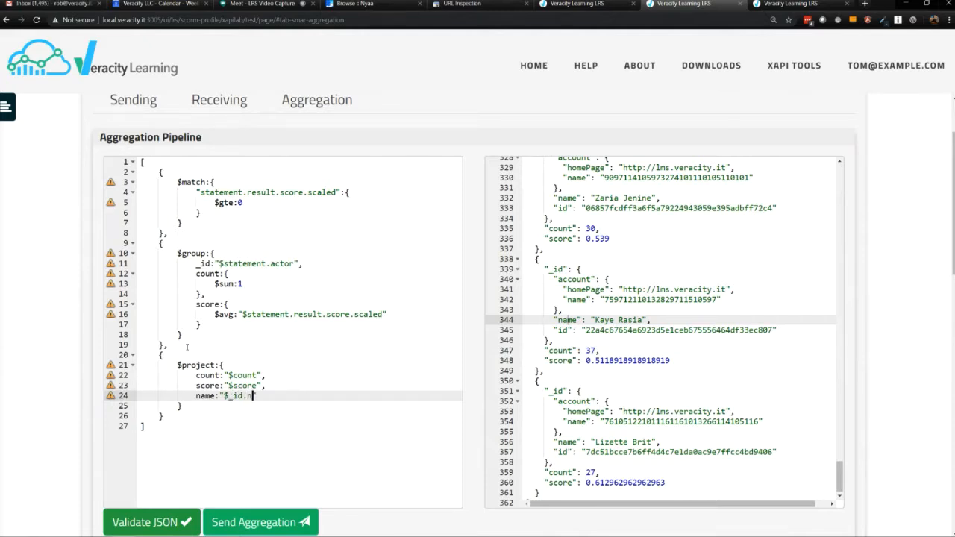
text(mme")
click(545, 269)
drag(544, 269, 569, 268)
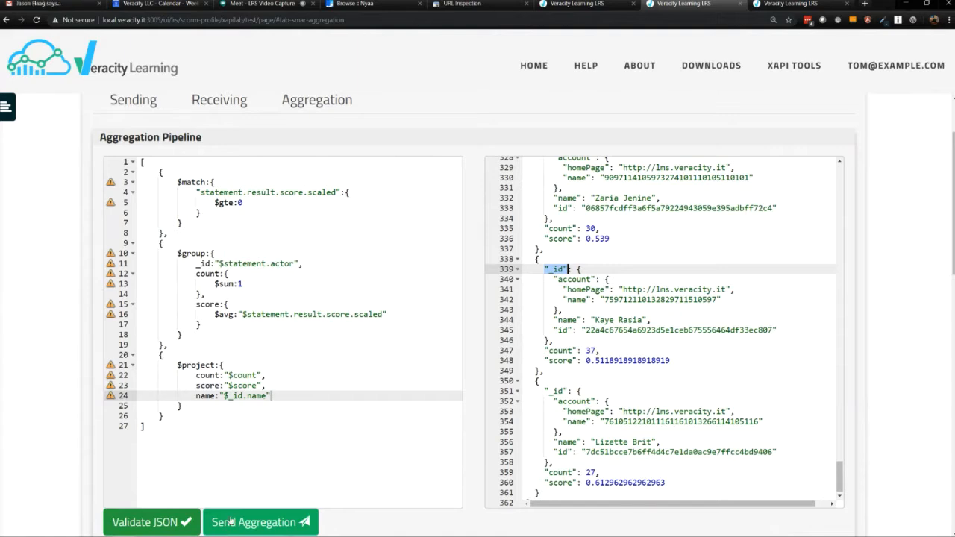
click(257, 523)
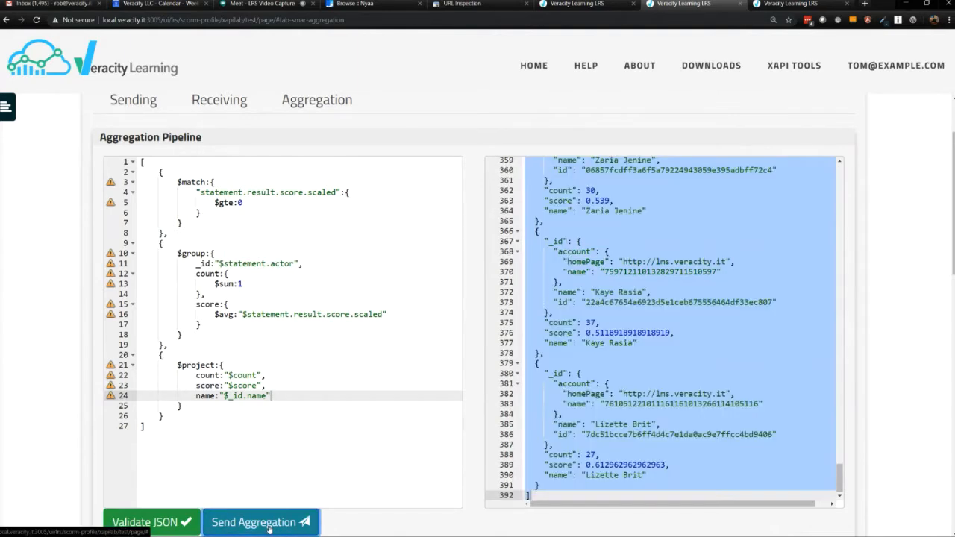
- Examine the second-to-last result entry, including its _id object and the projected count, score and name fields
click(614, 302)
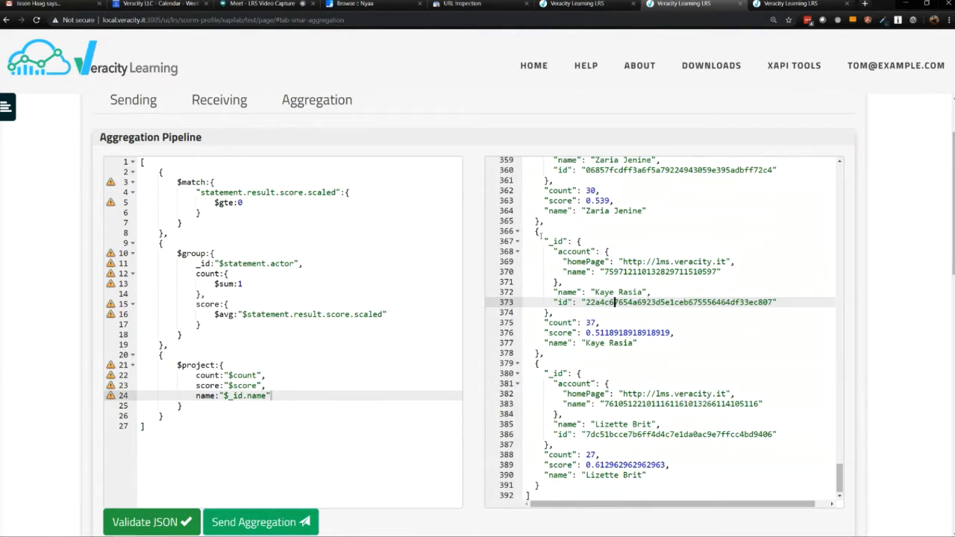
drag(537, 232, 788, 354)
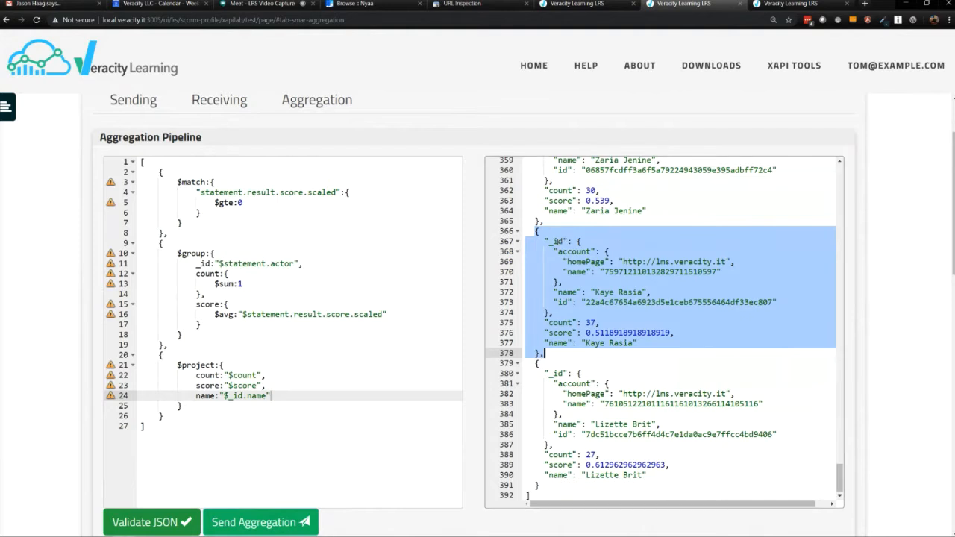
click(549, 244)
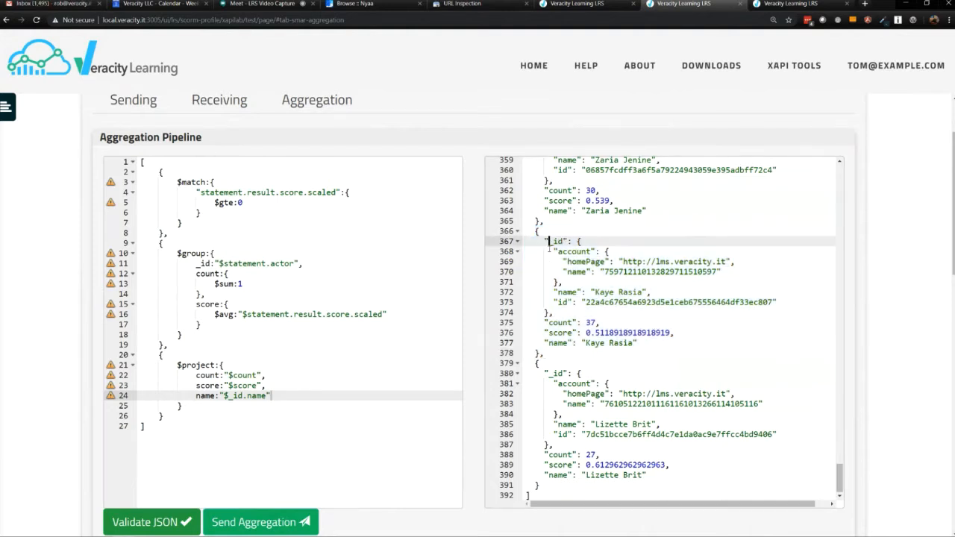
- Remove the score line from the $project stage, send the aggregation and check the fields of the second-to-last result entry
click(183, 386)
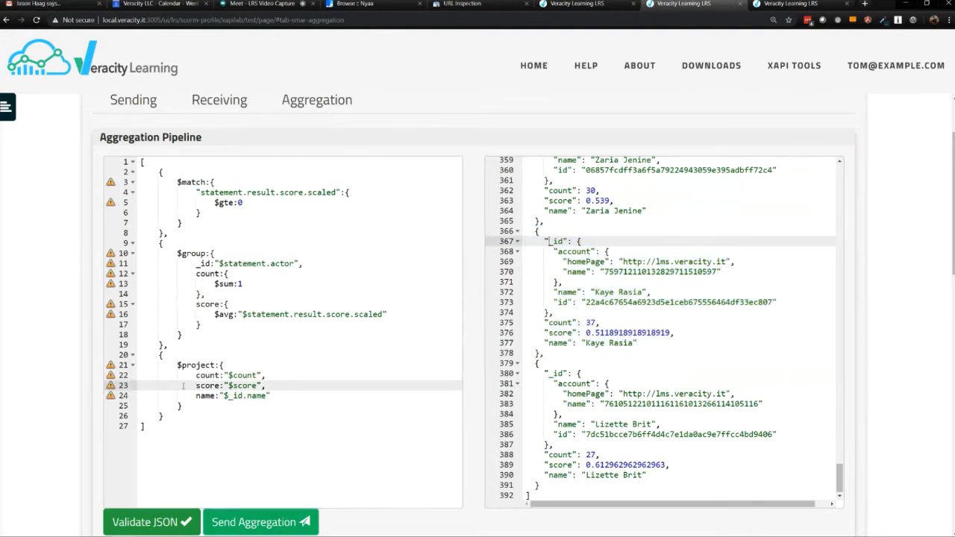
key(shift+End)
key(ctrl+c)
key(BackSpace)
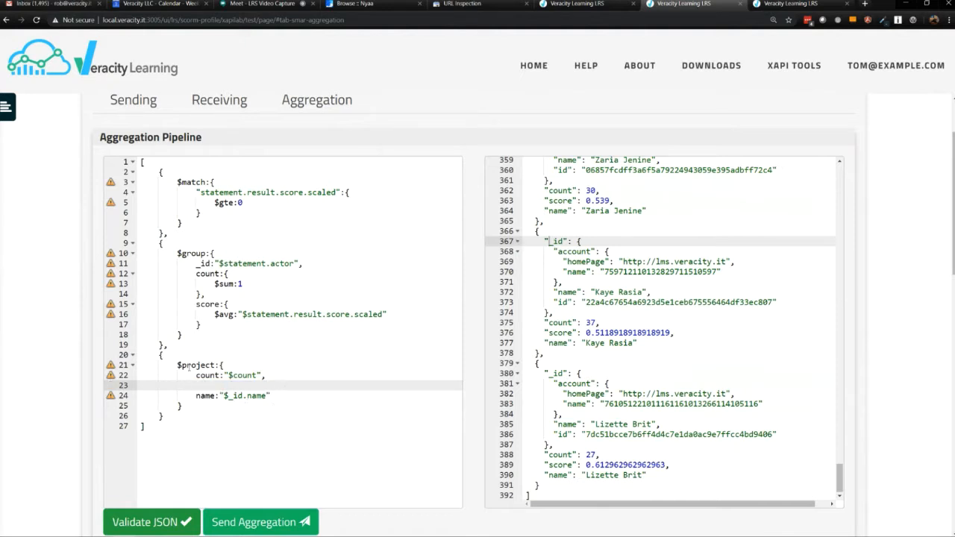
click(257, 521)
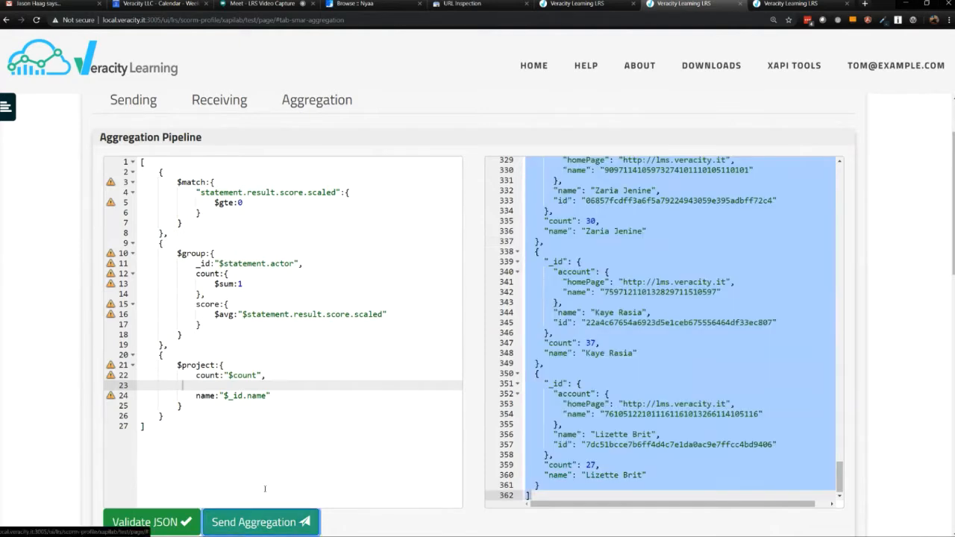
click(602, 342)
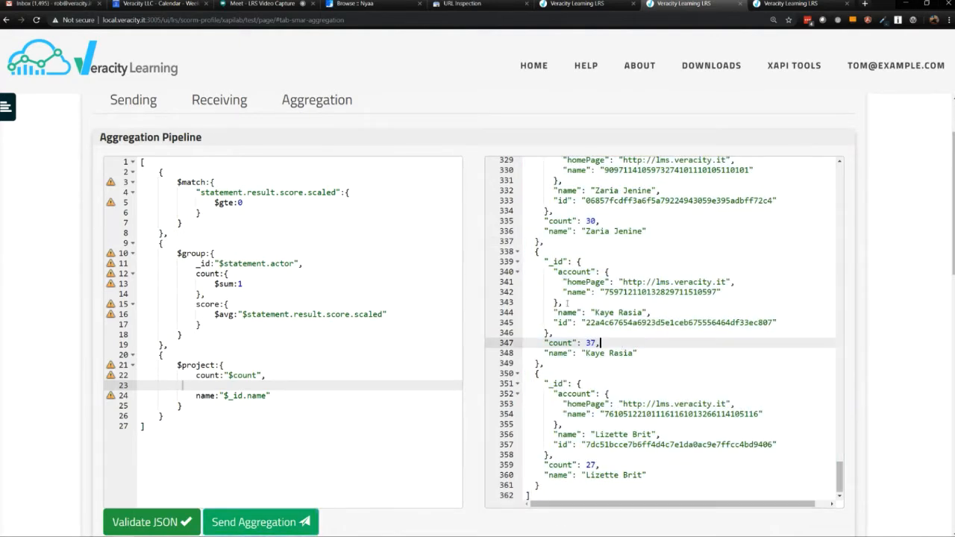
- Restore the score:"$score", line between count and name in the $project stage
click(316, 405)
click(333, 388)
key(ctrl+v)
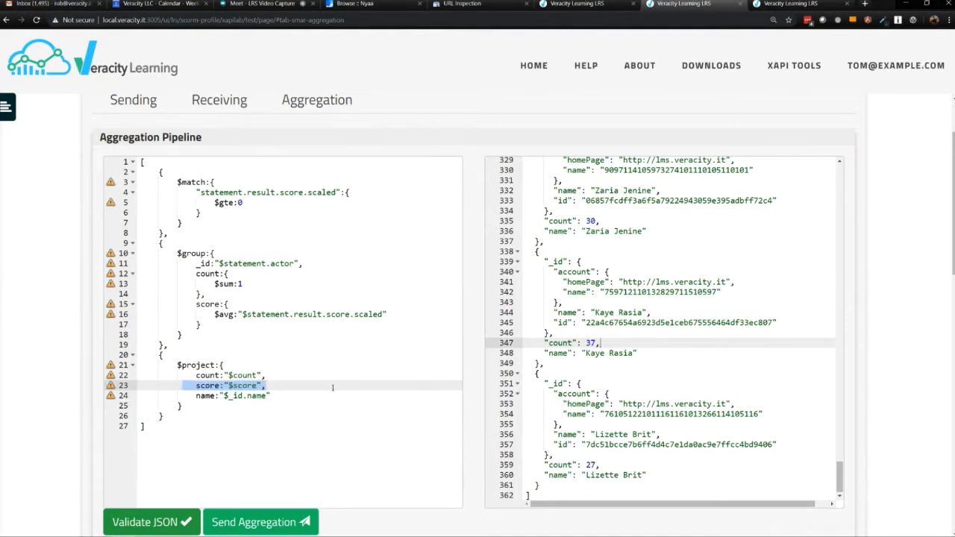
text(,)
click(303, 396)
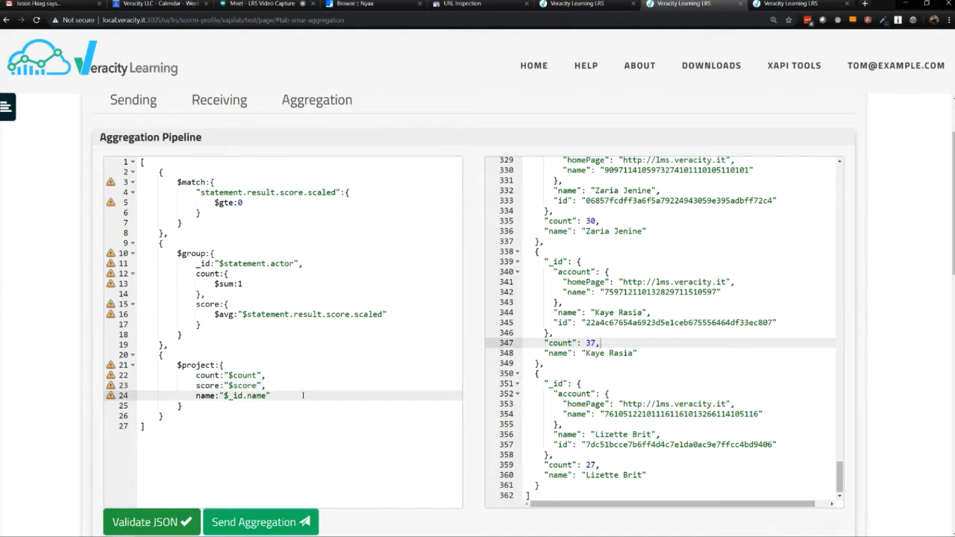
- Add _id:0 after the name line in the $project stage, send the aggregation and inspect one of the result entries
key(Return)
text(_id:)
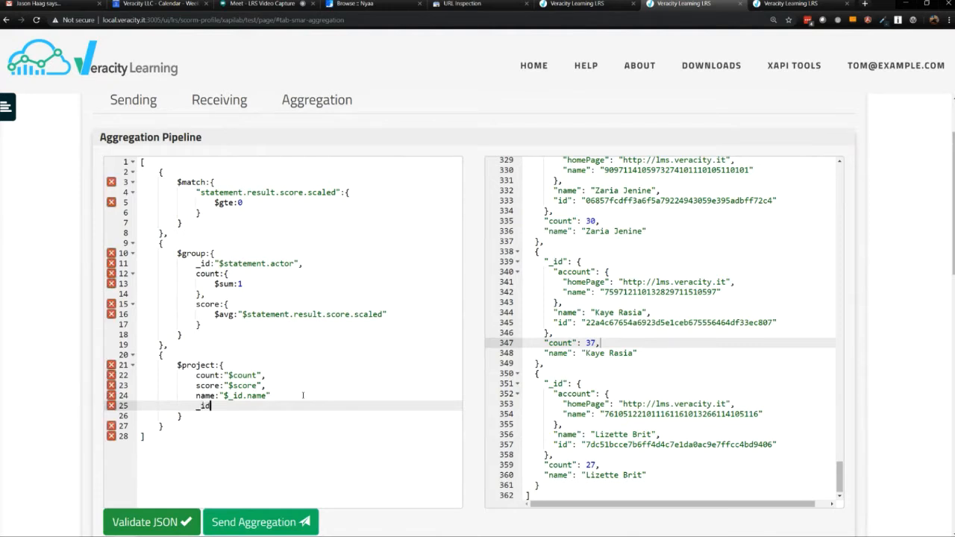
text(0)
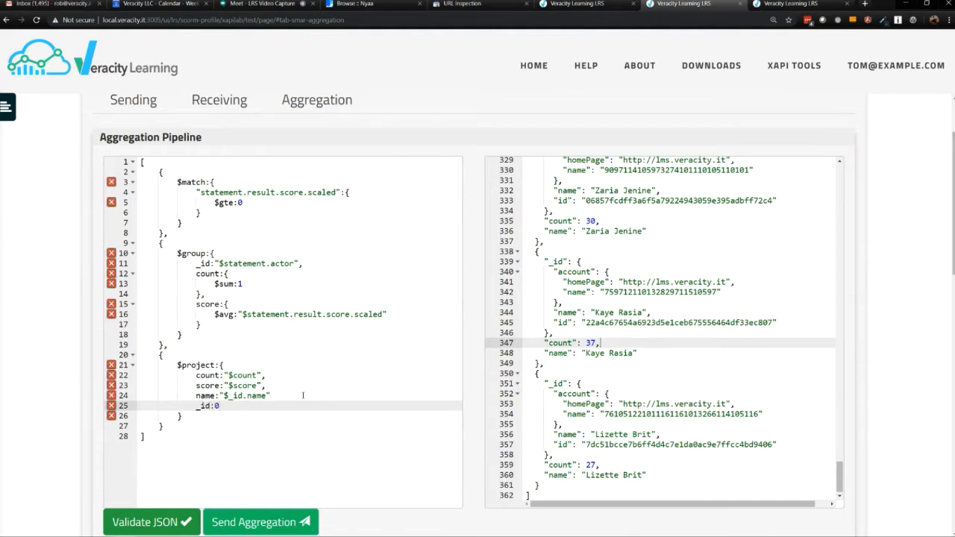
click(303, 396)
text(,)
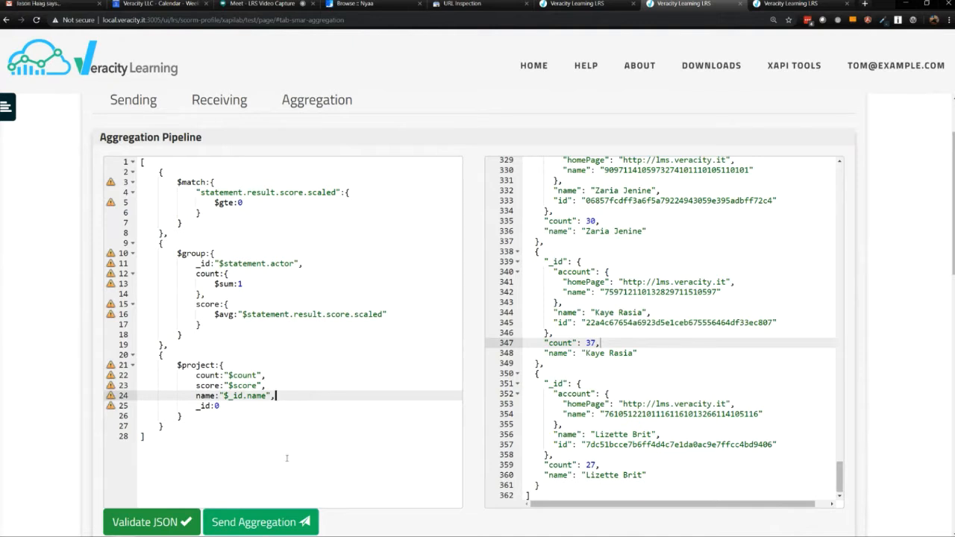
click(256, 517)
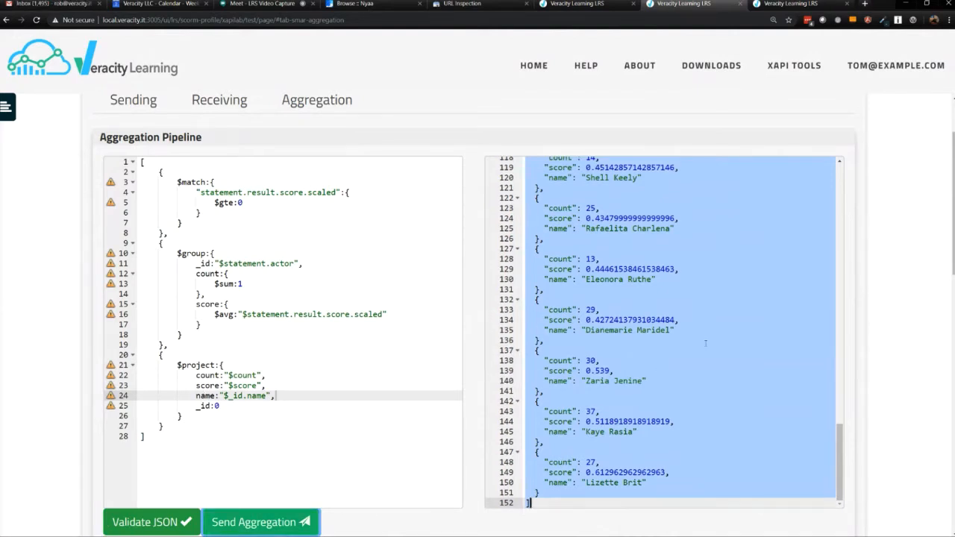
click(609, 341)
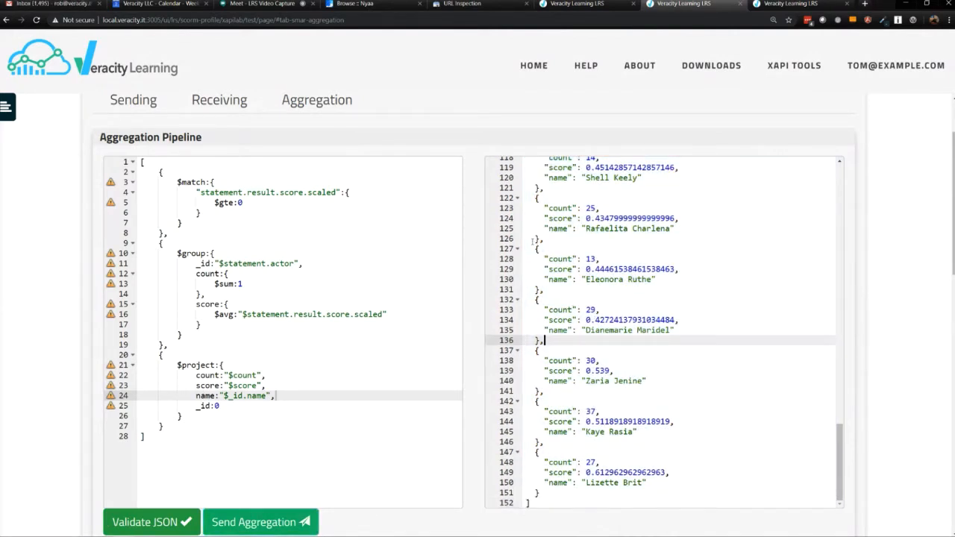
drag(532, 249, 546, 289)
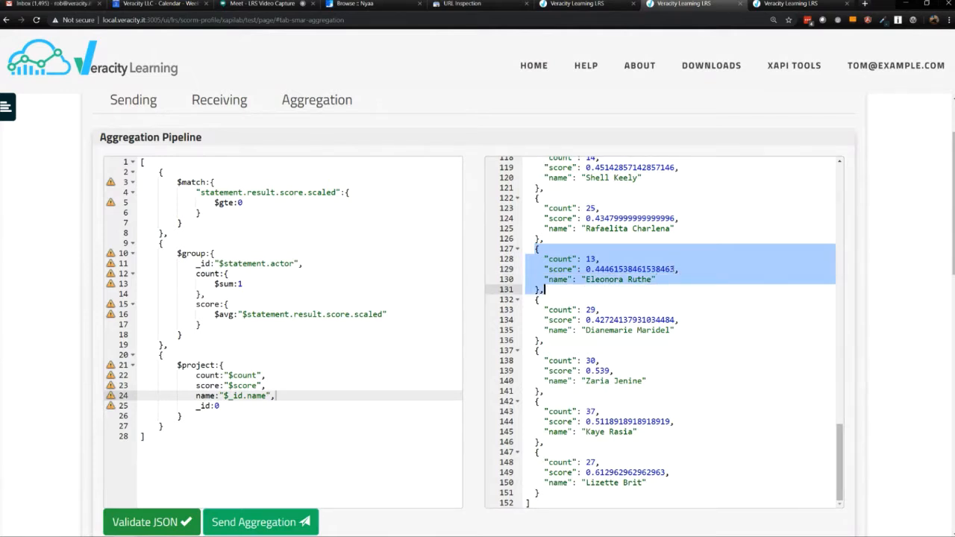
click(705, 320)
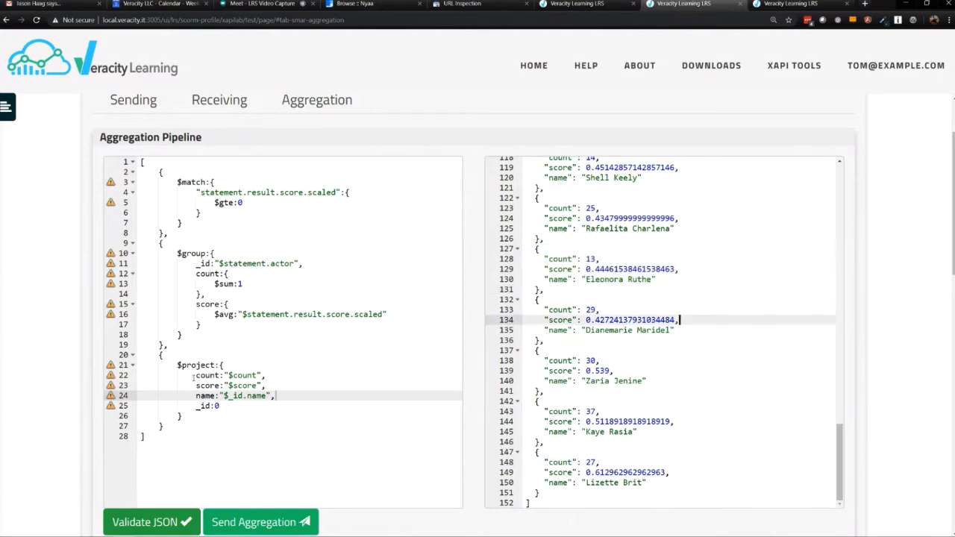
- Remove the count line from the $project stage, send the aggregation and check the returned entries
drag(193, 375, 267, 375)
key(BackSpace)
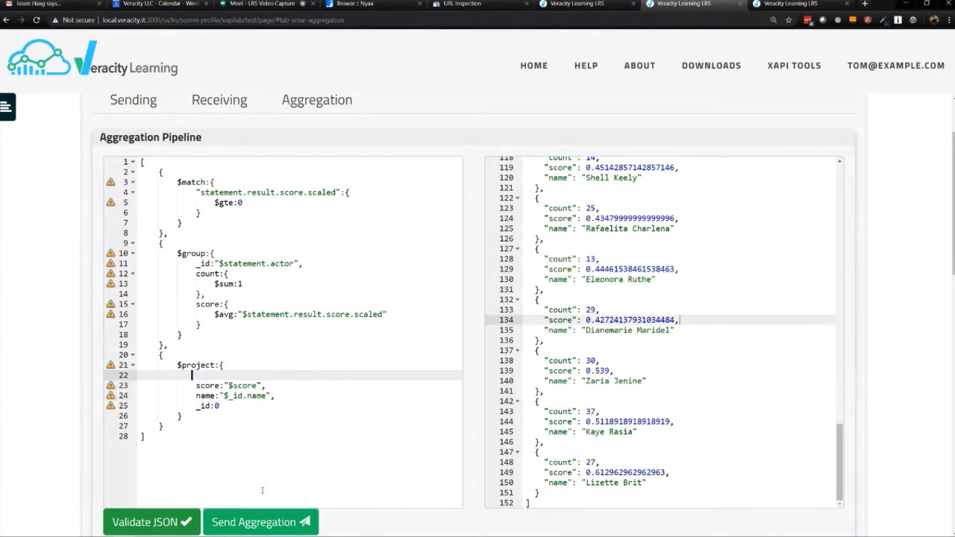
click(265, 521)
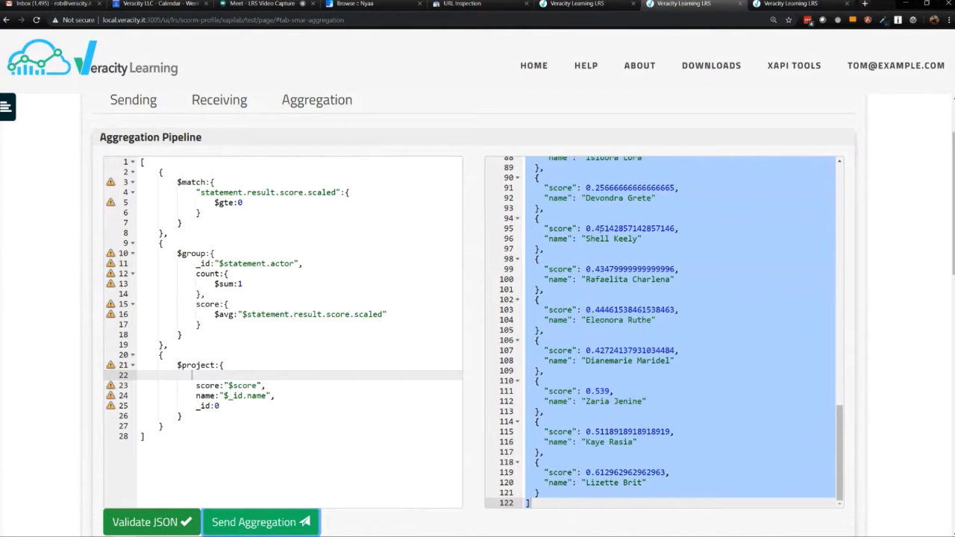
click(601, 259)
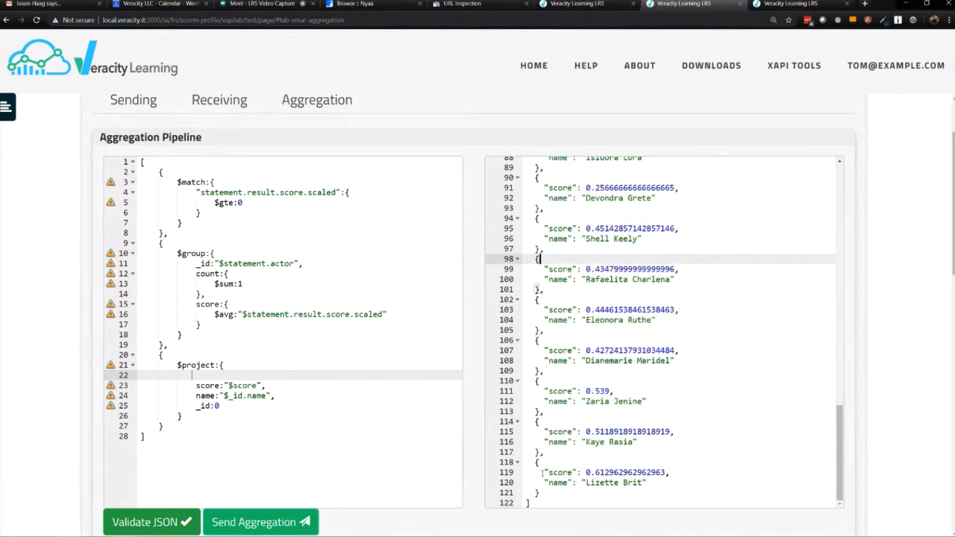
- Copy the whole pipeline from the xAPI Lab and replace the dashboard widget's aggregation pipeline with it
click(198, 423)
key(ctrl+a)
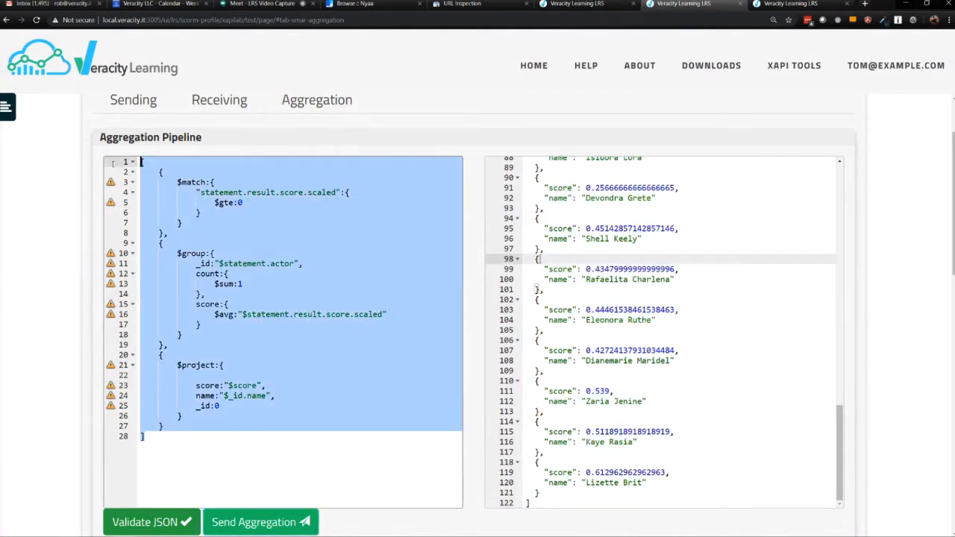
key(ctrl+shift+Tab)
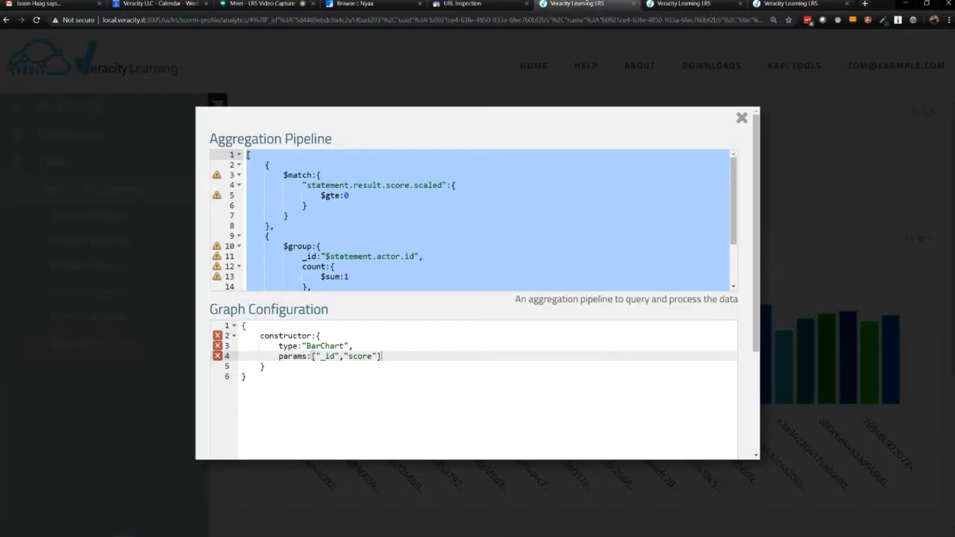
key(F11)
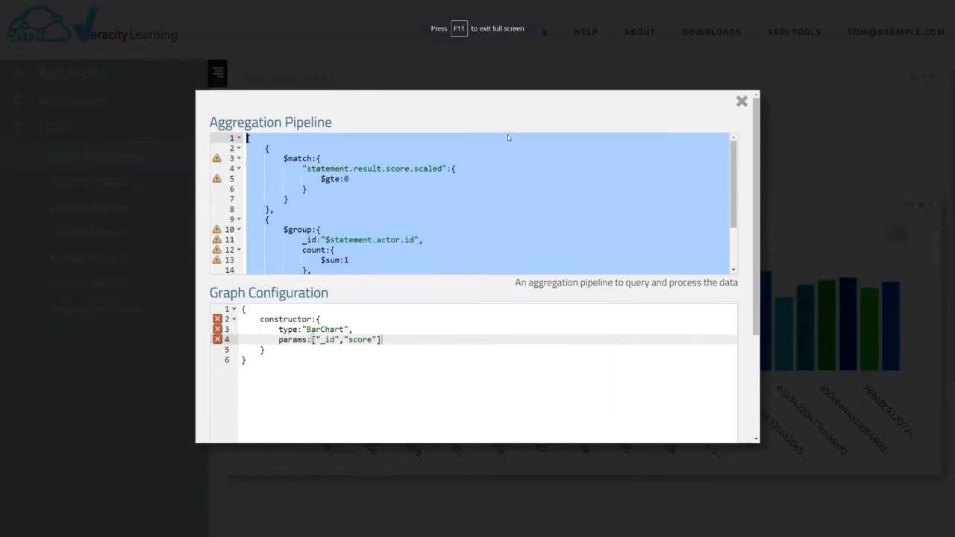
click(434, 158)
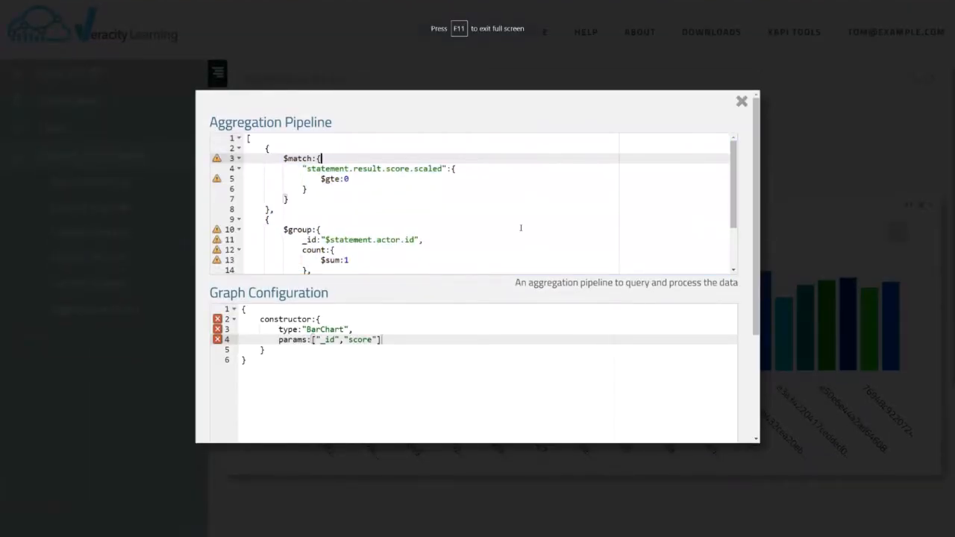
click(491, 239)
key(ctrl+a)
key(Delete)
key(ctrl+v)
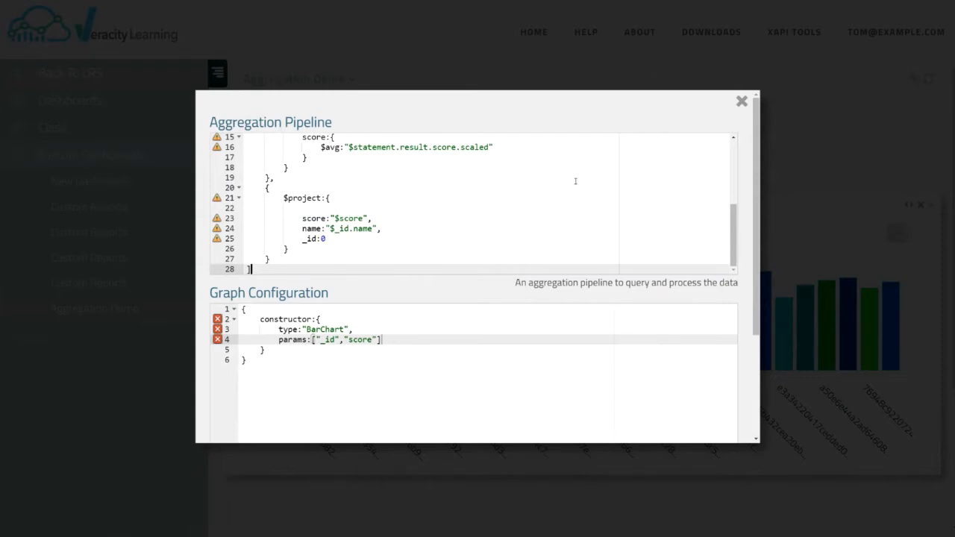
- Replace "_id" with "name" in the BarChart params of the graph configuration and save the widget
double_click(329, 339)
click(305, 230)
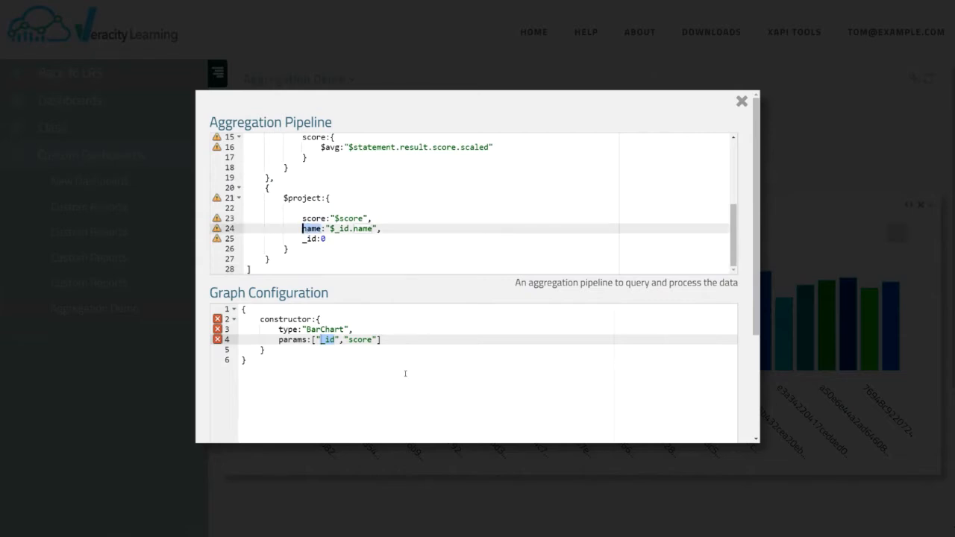
text(name)
scroll(222, 386, down, 2)
click(225, 407)
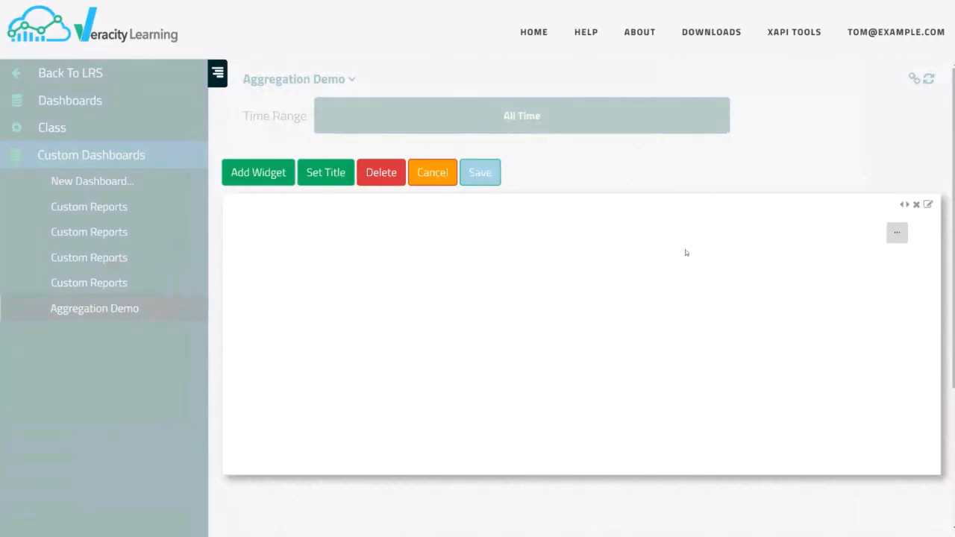
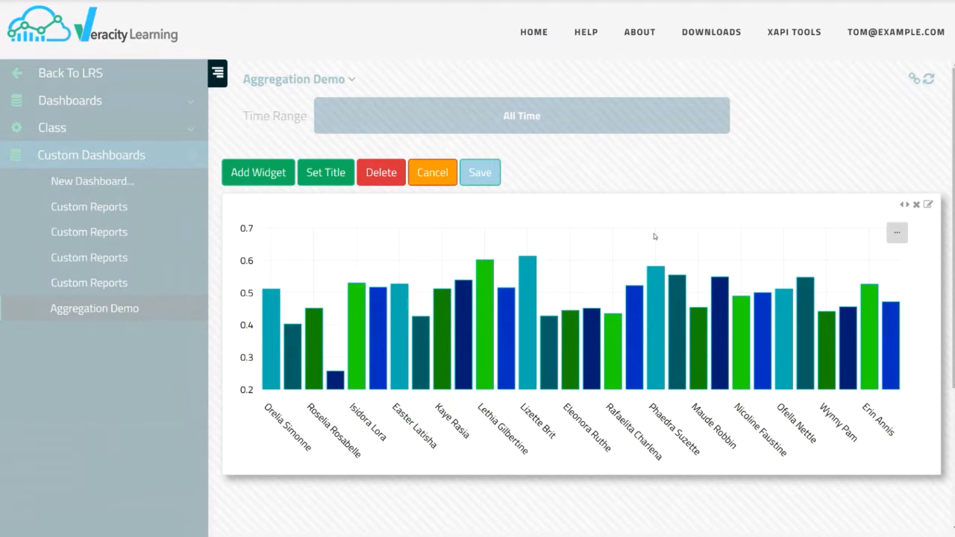
- Save the Aggregation Demo dashboard with the updated bar chart widget
key(ctrl+minus)
key(ctrl+minus)
key(ctrl+minus)
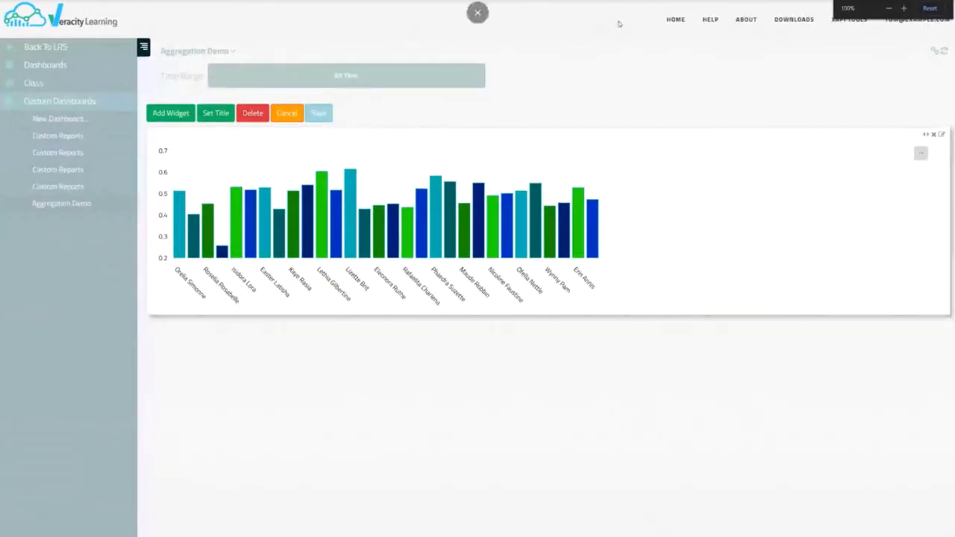
click(311, 114)
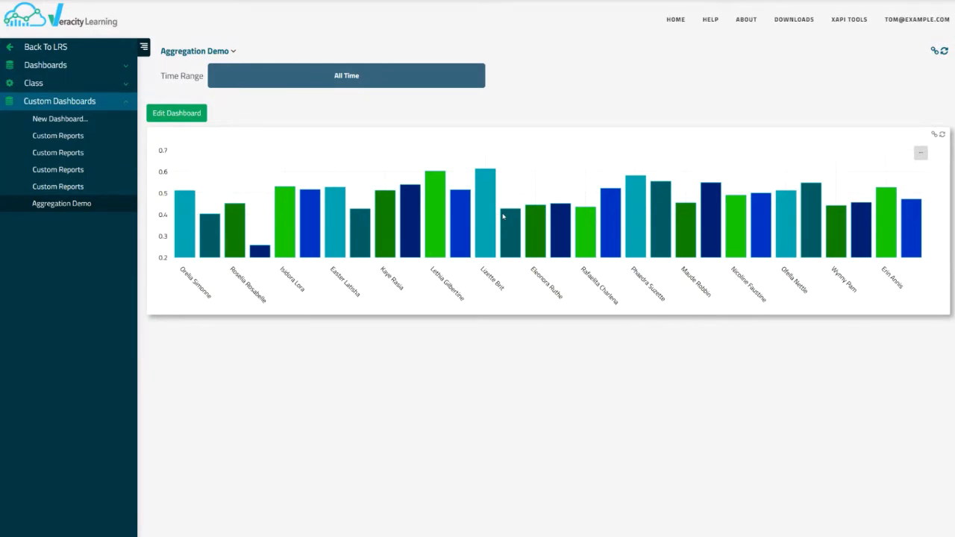
- Open the dashboard's bar chart widget for editing and delete the $collStats stage between $match and $group in its pipeline
click(199, 113)
click(935, 135)
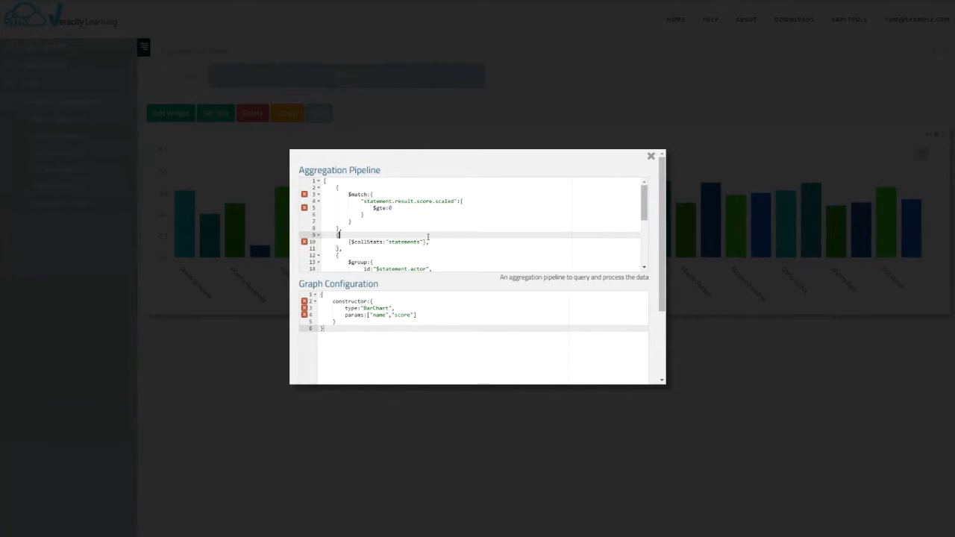
click(349, 241)
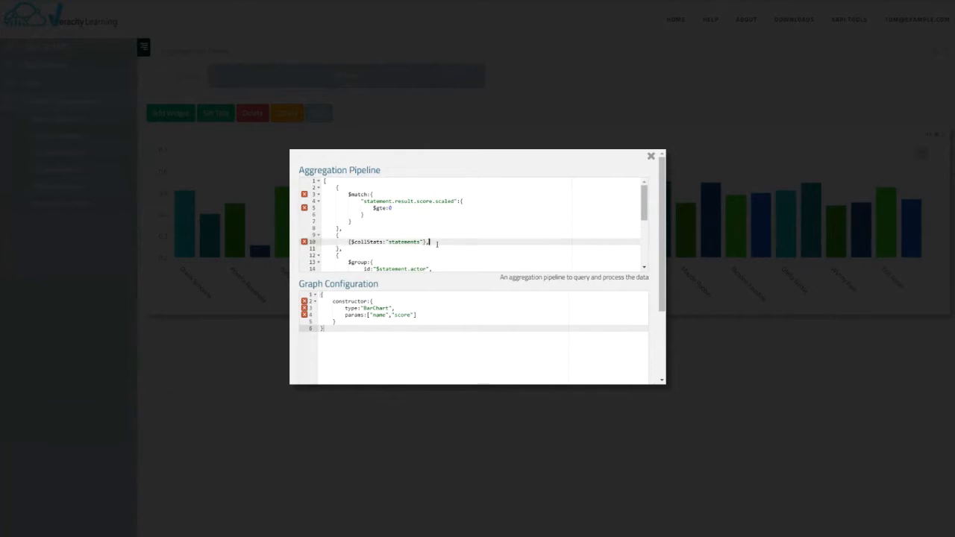
drag(436, 242, 324, 236)
key(BackSpace)
key(BackSpace)
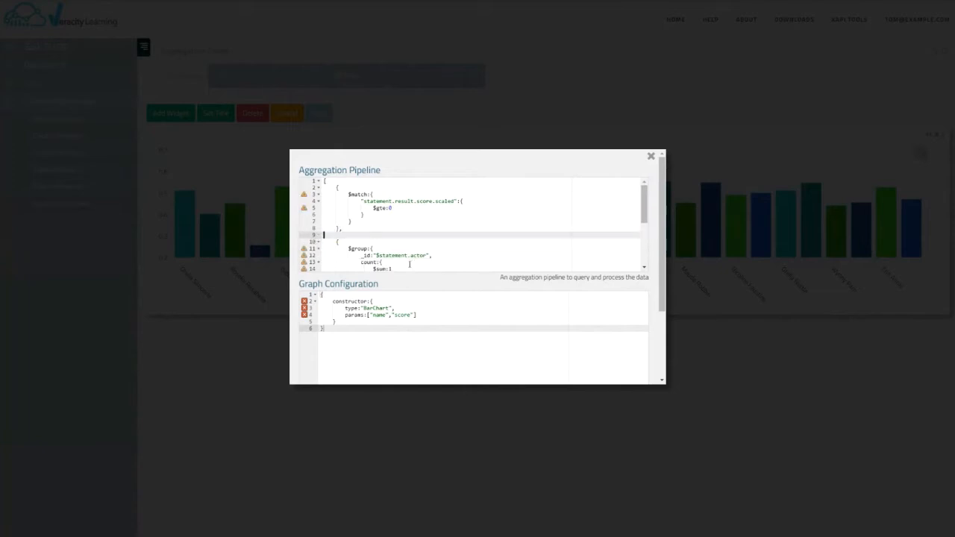
key(BackSpace)
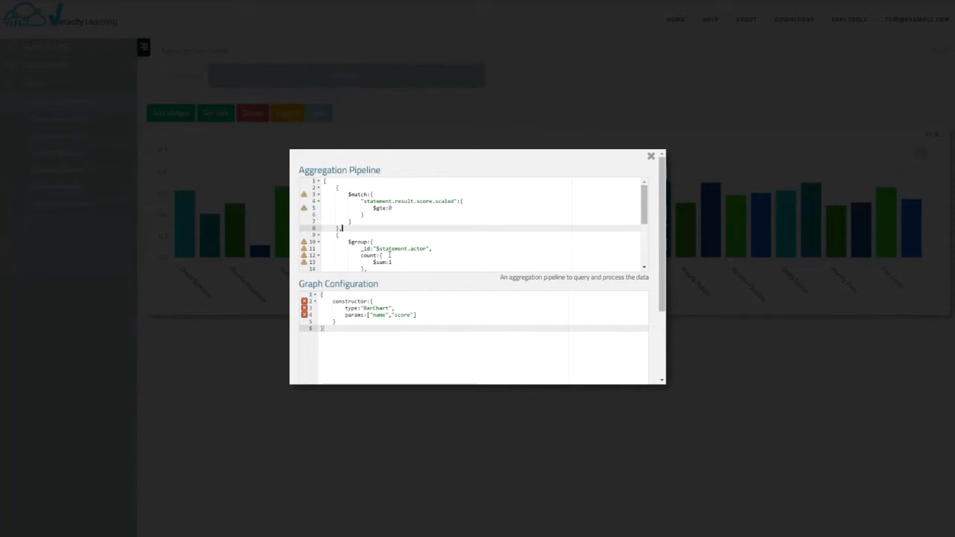
- Highlight the .score.scaled part of the field path in the $match stage, then clear the selection
click(453, 195)
click(455, 202)
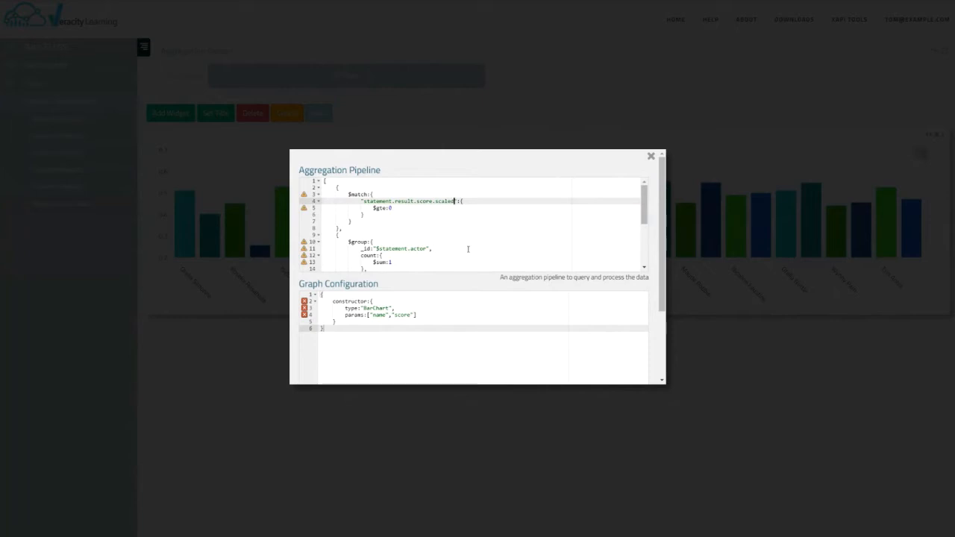
key(ctrl+shift+Left)
key(ctrl+shift+Left)
key(ctrl+shift+Left)
key(shift+Left)
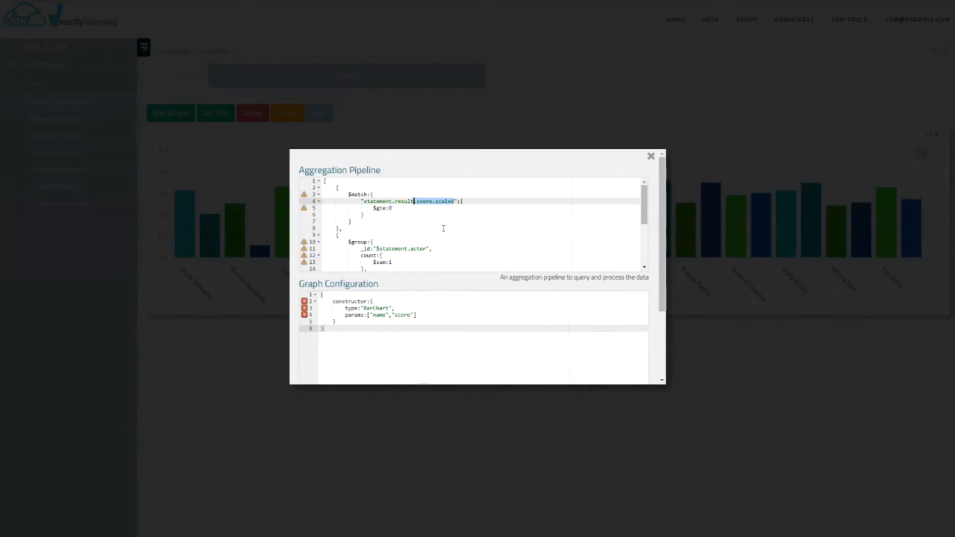
click(444, 228)
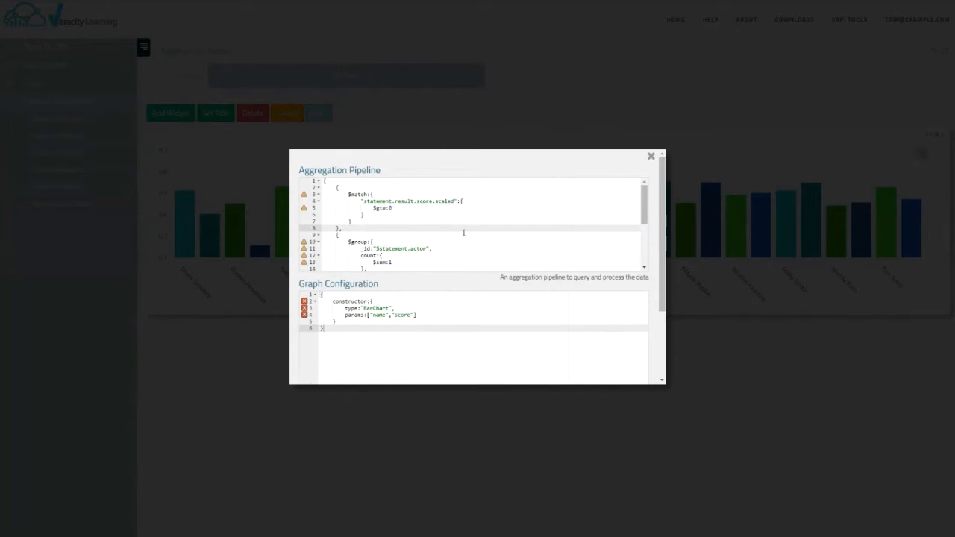
scroll(463, 233, down, 2)
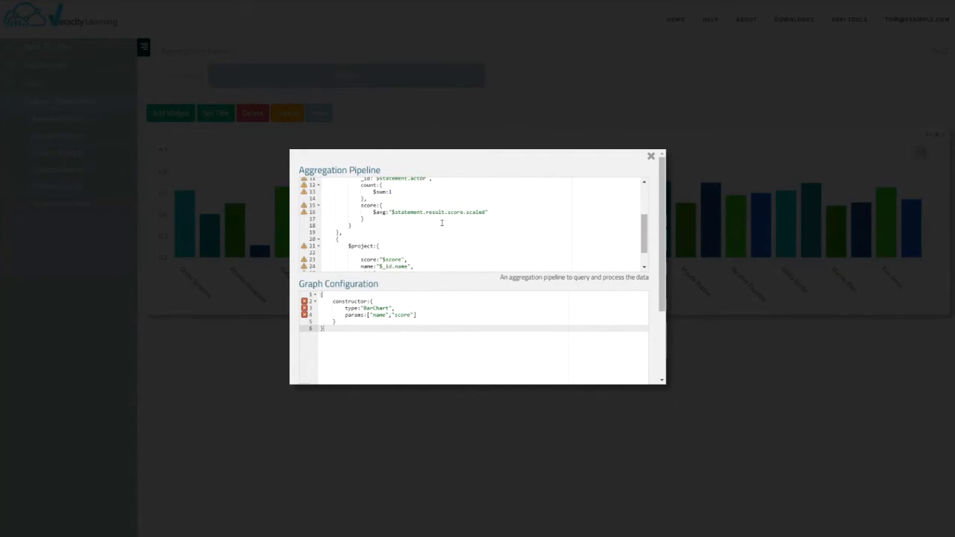
scroll(434, 224, up, 1)
click(427, 214)
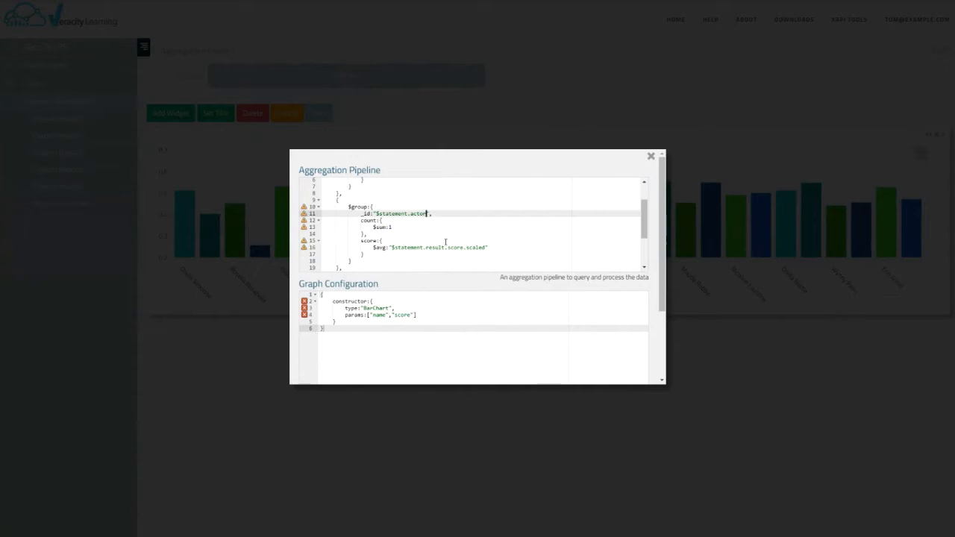
key(ctrl+shift+Left)
text(context.)
text(extens)
text(ions)
text(.)
text(https://)
text(myextension)
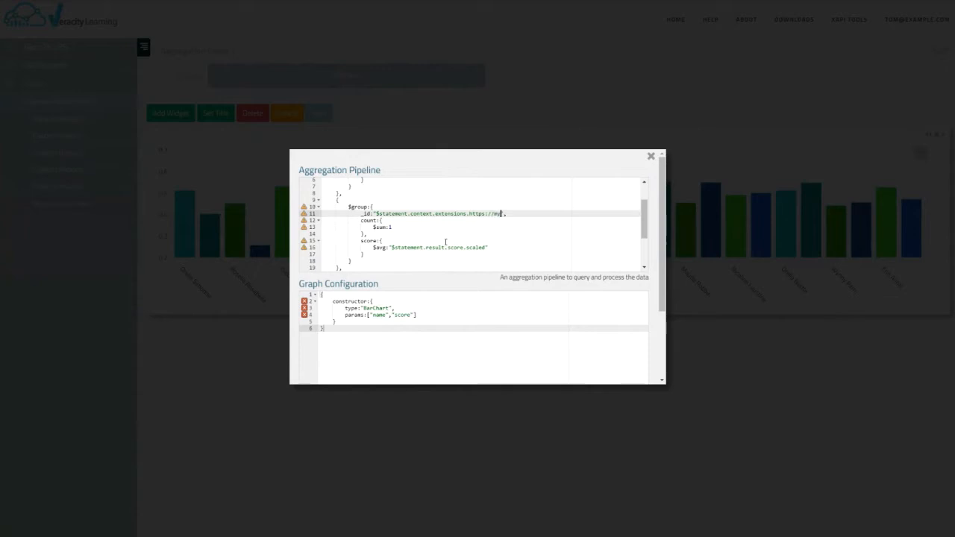
text(-)
text(com/devi)
text(ceType)
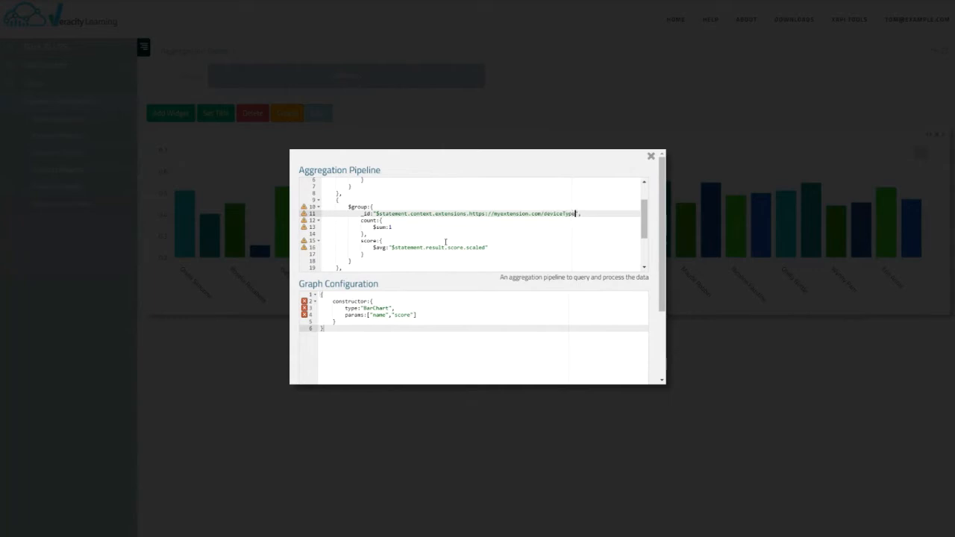
key(ctrl+shift+Left)
key(ctrl+shift+Left)
key(ctrl+shift+Left)
key(ctrl+shift+Left)
key(ctrl+shift+Left)
key(ctrl+shift+Left)
key(ctrl+shift+Left)
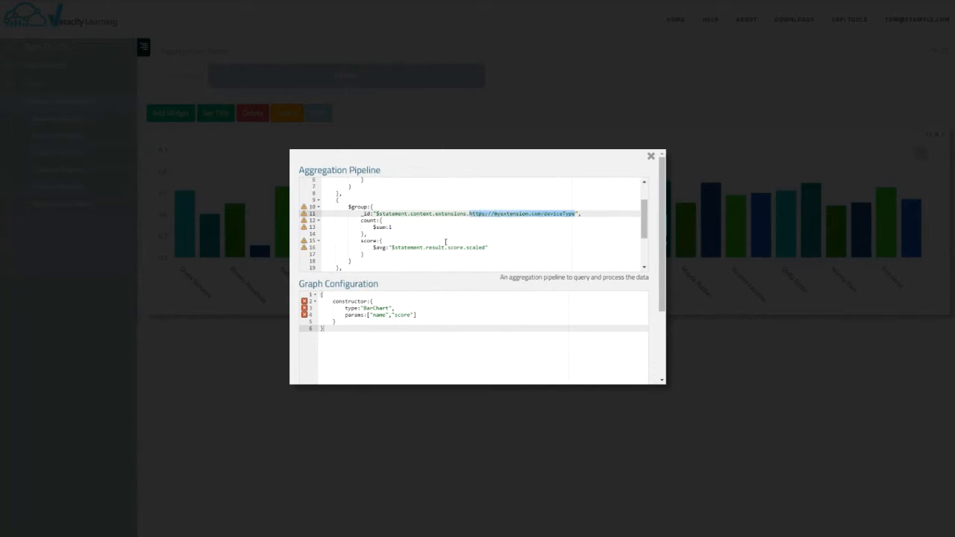
key(ctrl+plus)
key(ctrl+plus)
key(ctrl+plus)
key(ctrl+plus)
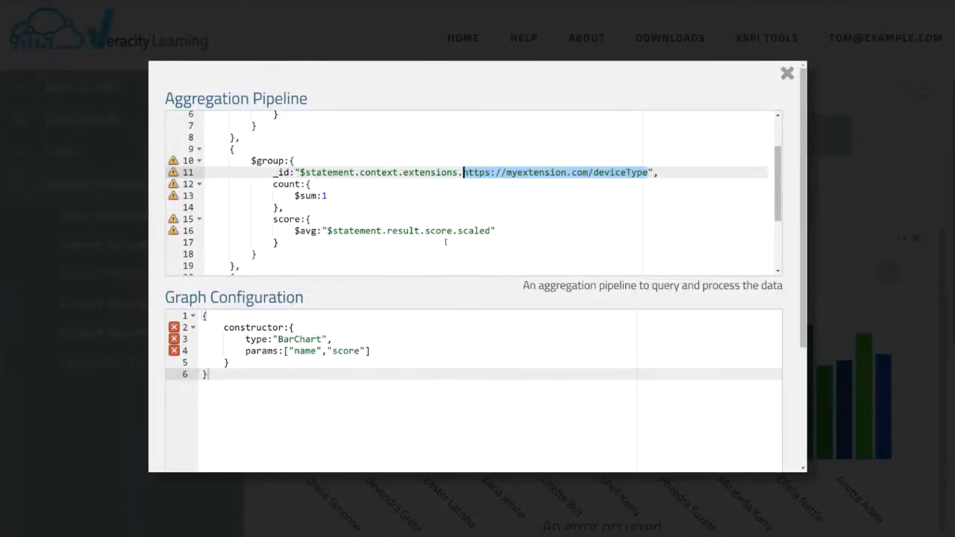
- Append [0].deviceName to the deviceType path in the $group stage's _id and select the index 0
click(550, 172)
key(Left)
key(Left)
key(Left)
key(Left)
key(Left)
key(Left)
key(Left)
key(Left)
key(Left)
key(Left)
key(Left)
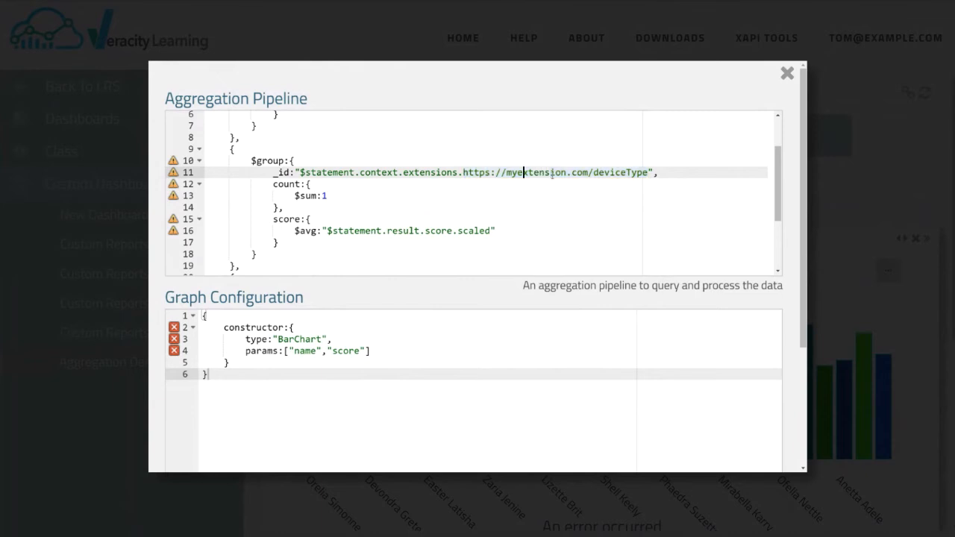
key(End)
key(Left)
key(Left)
key(Left)
key(Right)
text([0].deviceName)
double_click(655, 172)
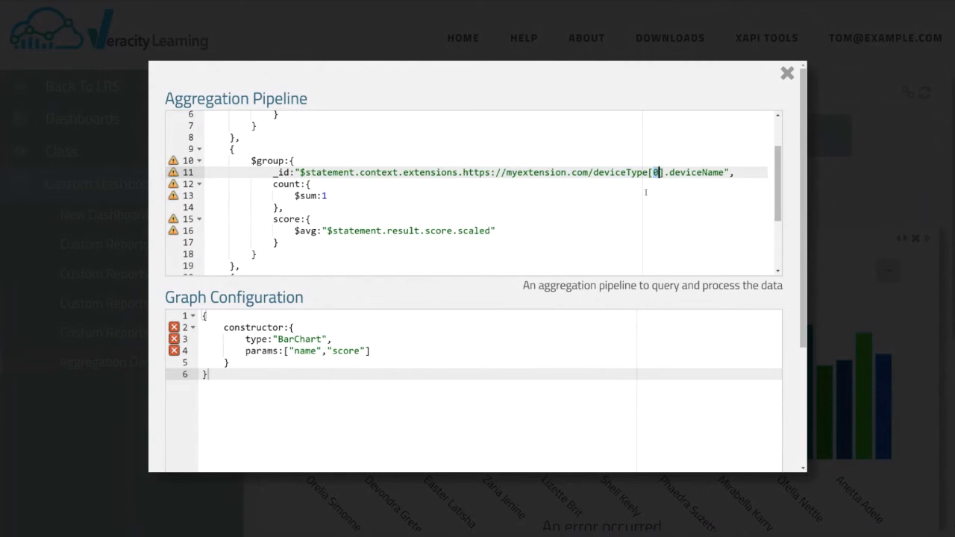
key(Up)
key(Up)
key(Return)
text($unwind)
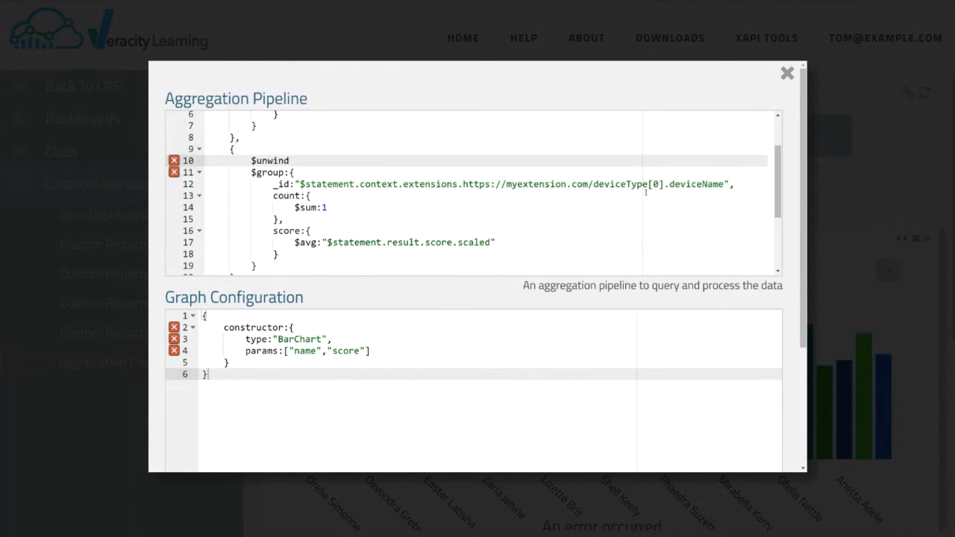
key(shift+Home)
key(BackSpace)
key(BackSpace)
key(BackSpace)
key(BackSpace)
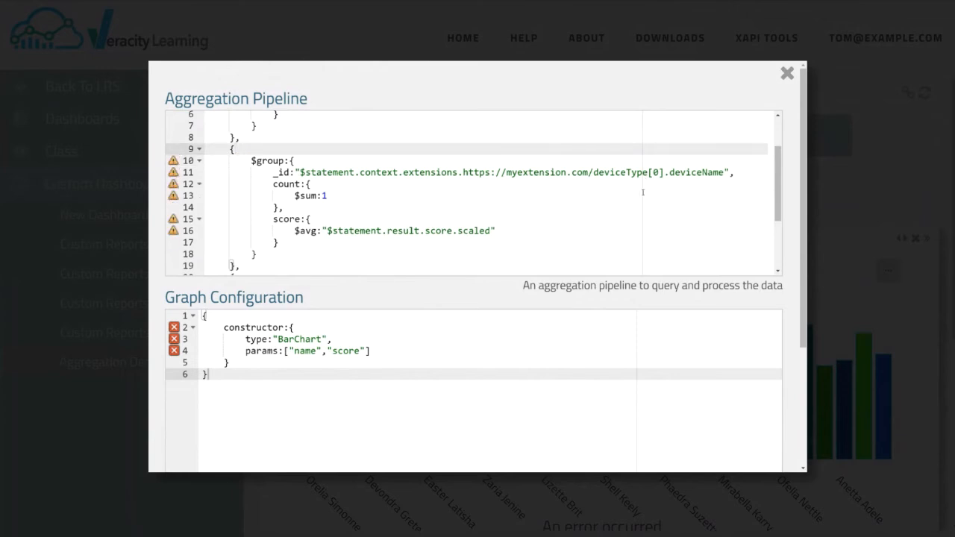
- Close the aggregation widget's editor and reduce the page zoom until the whole bar chart fits on the dashboard
click(787, 73)
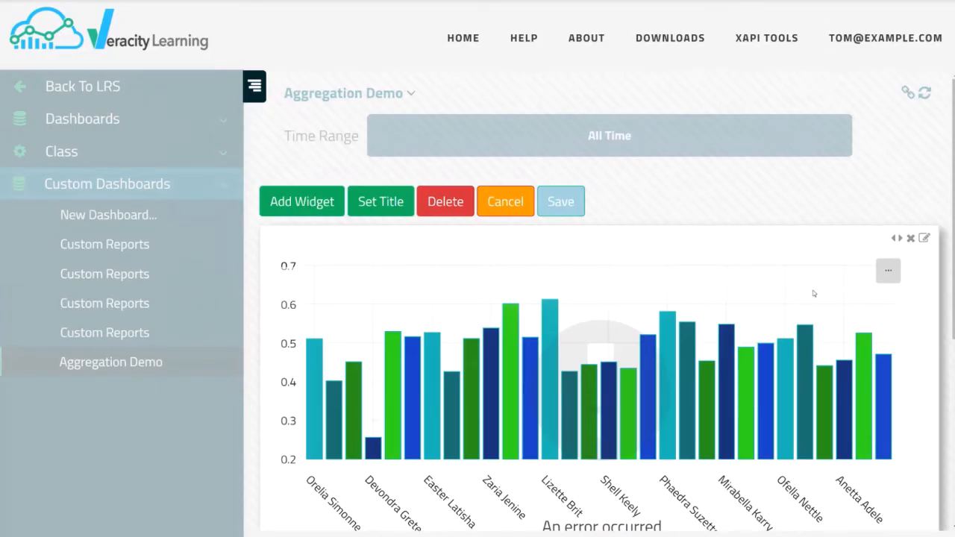
key(ctrl+minus)
key(ctrl+minus)
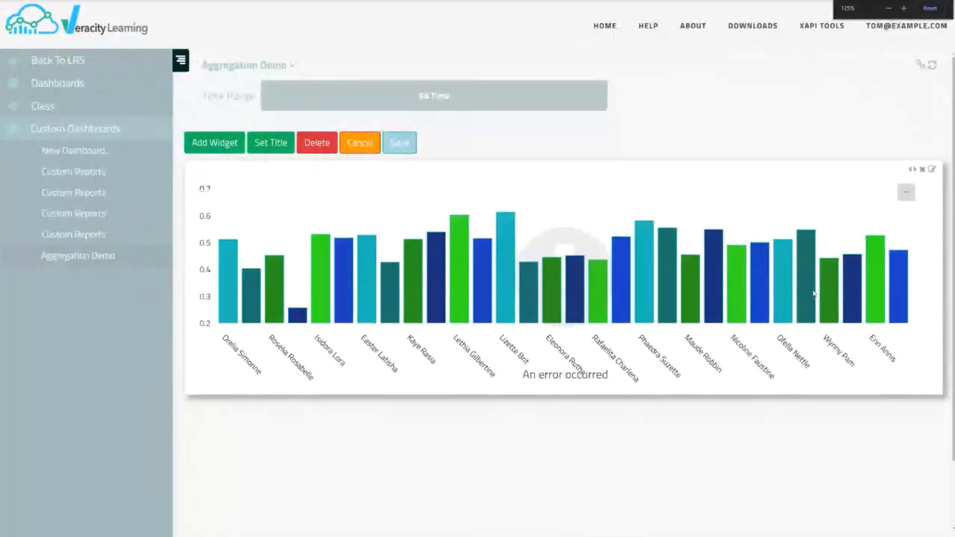
key(ctrl+minus)
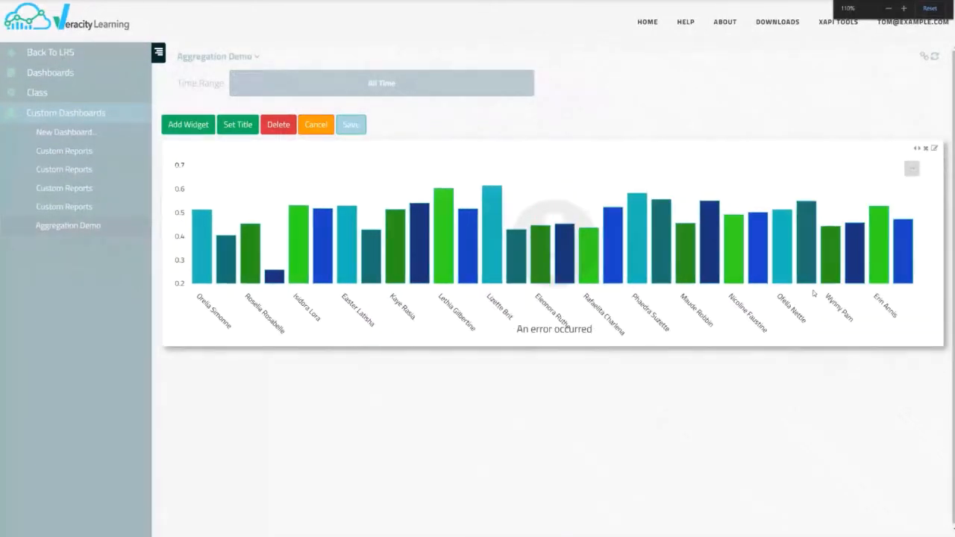
key(ctrl+minus)
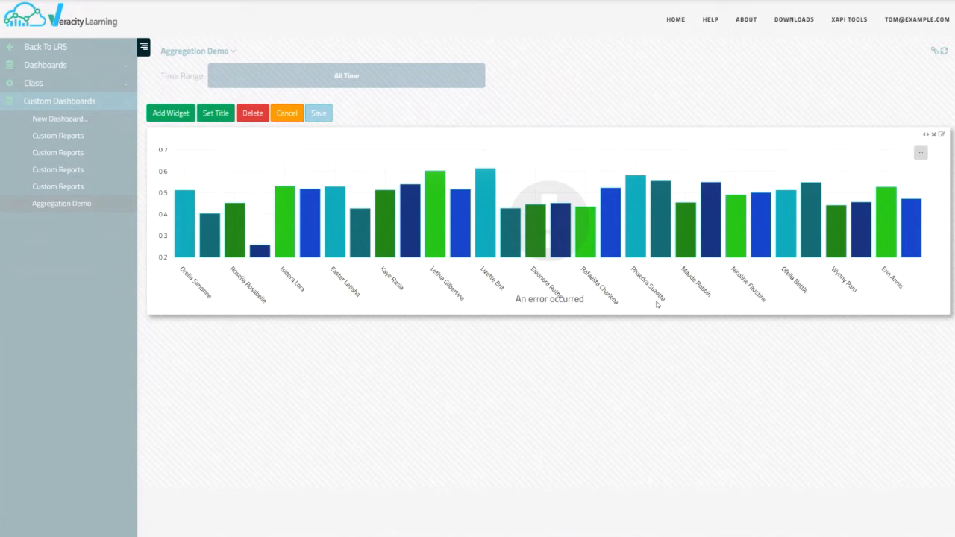
- Switch to the custom dashboards documentation and review its graph configuration examples, from the basic chart constructors to the multi-series pie chart
key(alt+Tab)
key(alt+Tab)
key(alt+Tab)
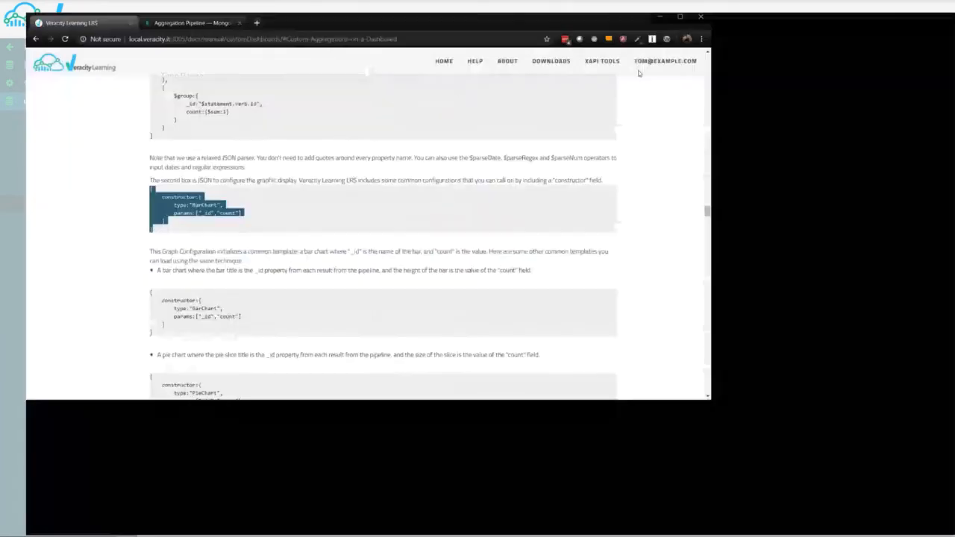
scroll(618, 369, down, 7)
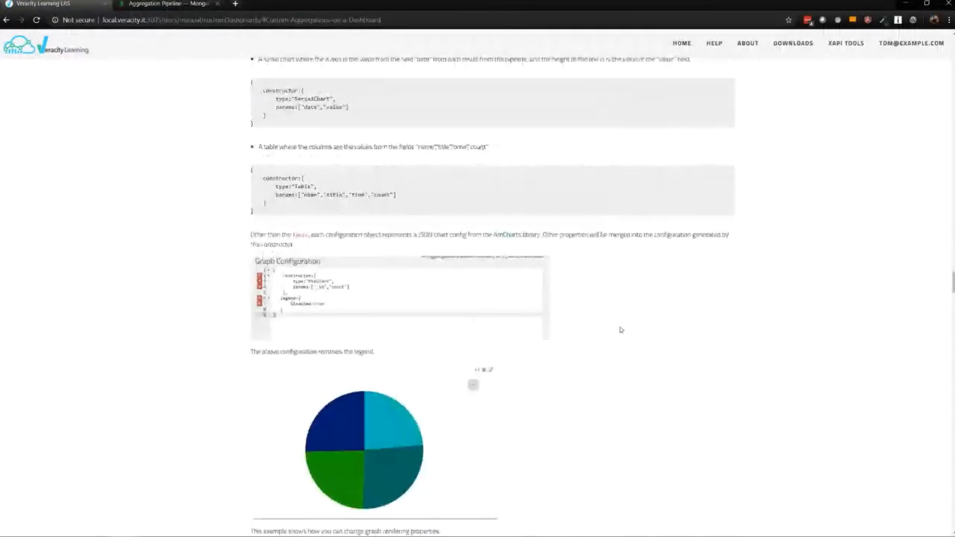
scroll(620, 329, down, 5)
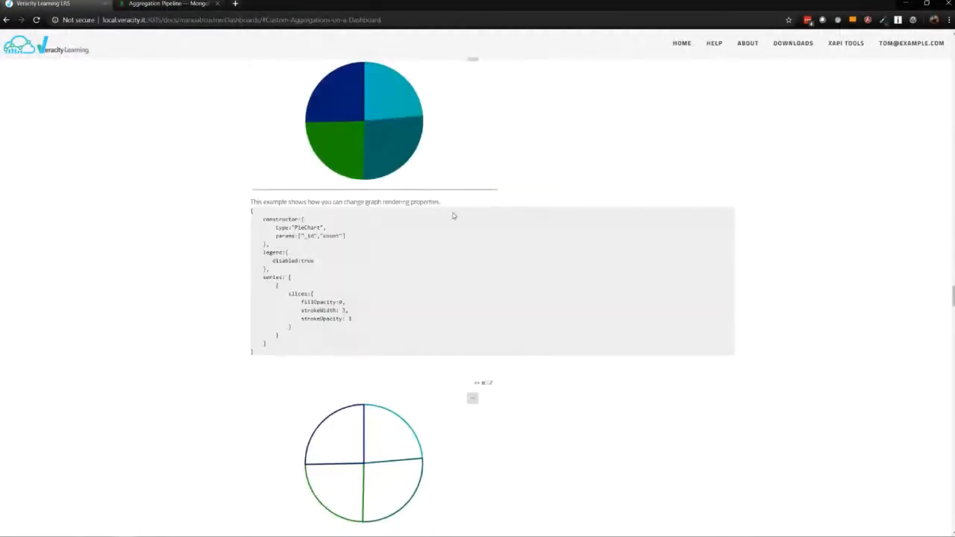
scroll(575, 284, down, 1)
scroll(359, 235, down, 2)
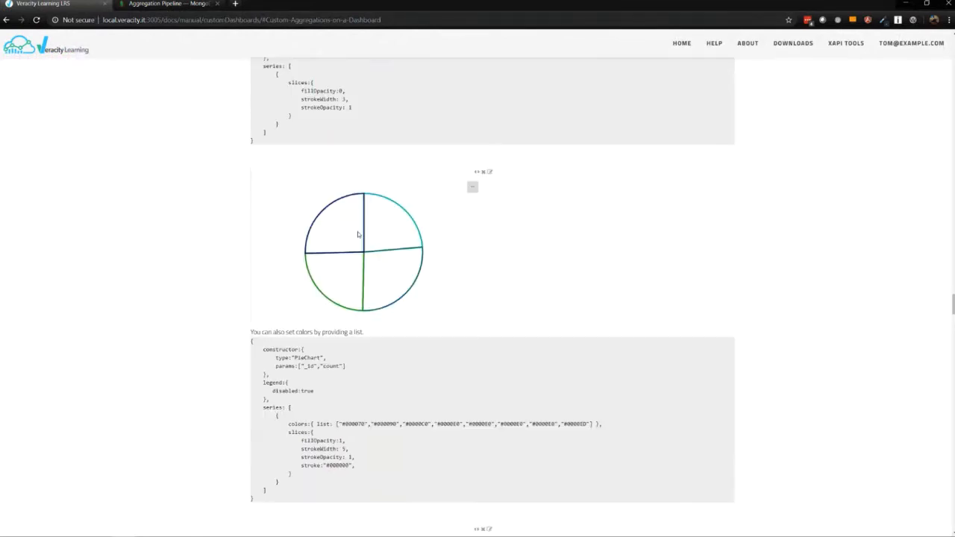
scroll(456, 340, down, 2)
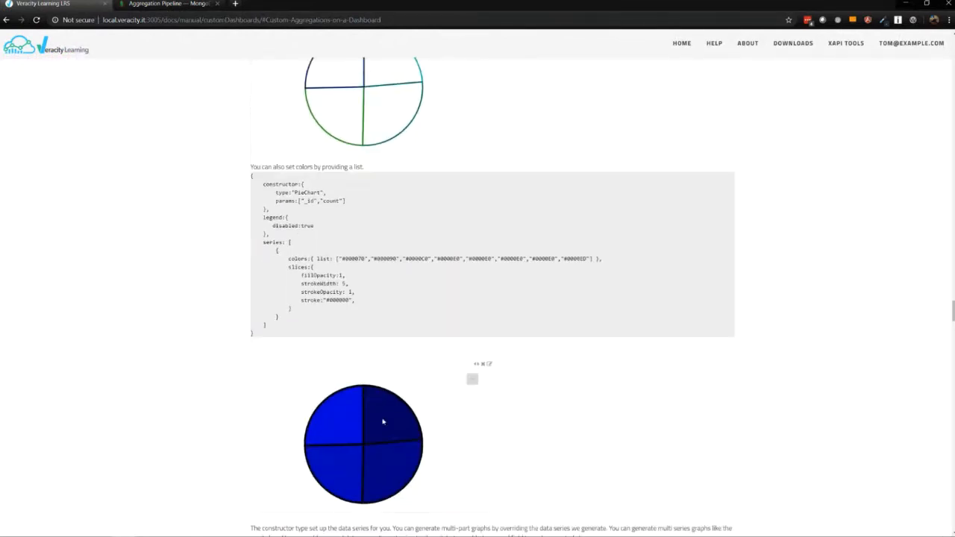
scroll(345, 462, down, 5)
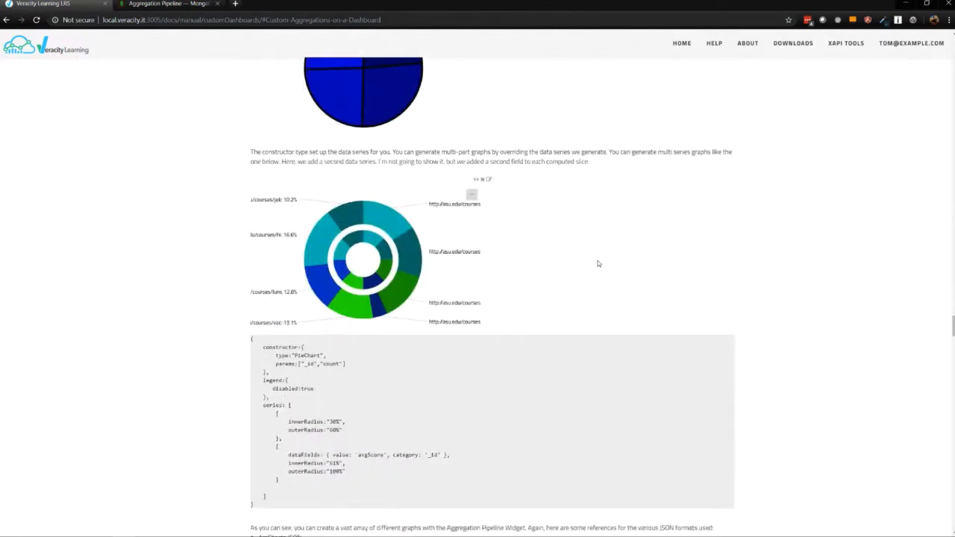
- Highlight the complete JSON configuration of the two-series pie chart example, then clear the selection
scroll(597, 268, down, 2)
scroll(593, 270, up, 2)
drag(261, 506, 252, 338)
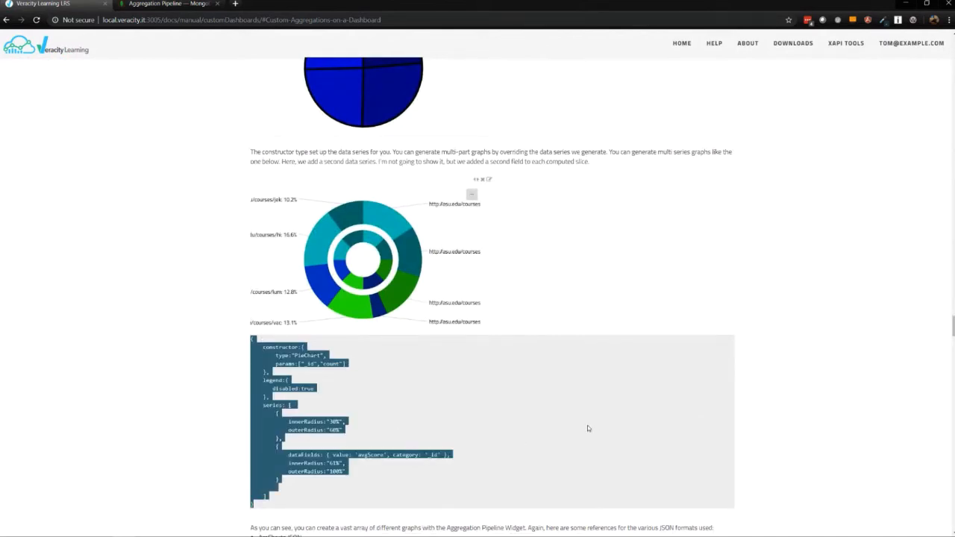
drag(268, 512, 238, 336)
click(534, 395)
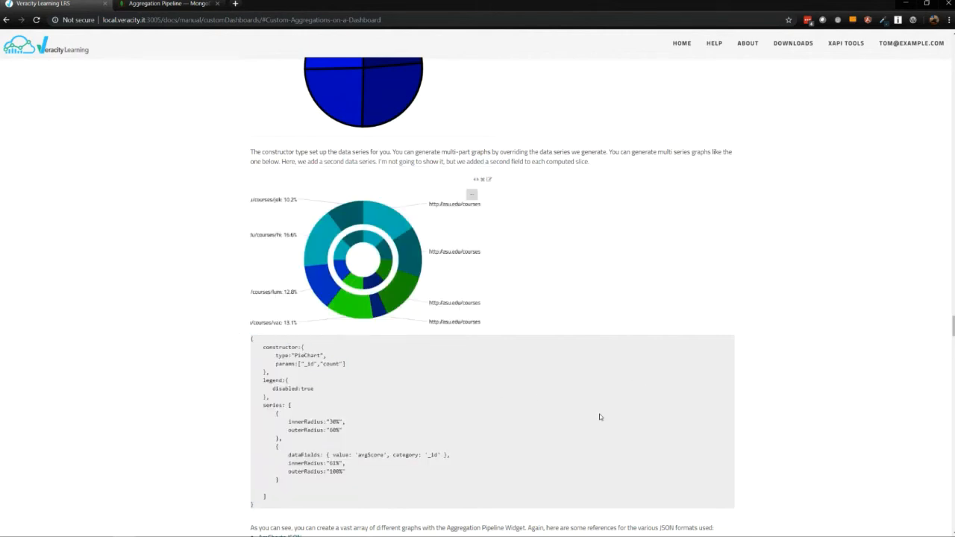
- In the color list pie chart example, highlight the constructor block and the legend and series overrides, clearing each selection
scroll(601, 418, up, 2)
scroll(622, 424, up, 2)
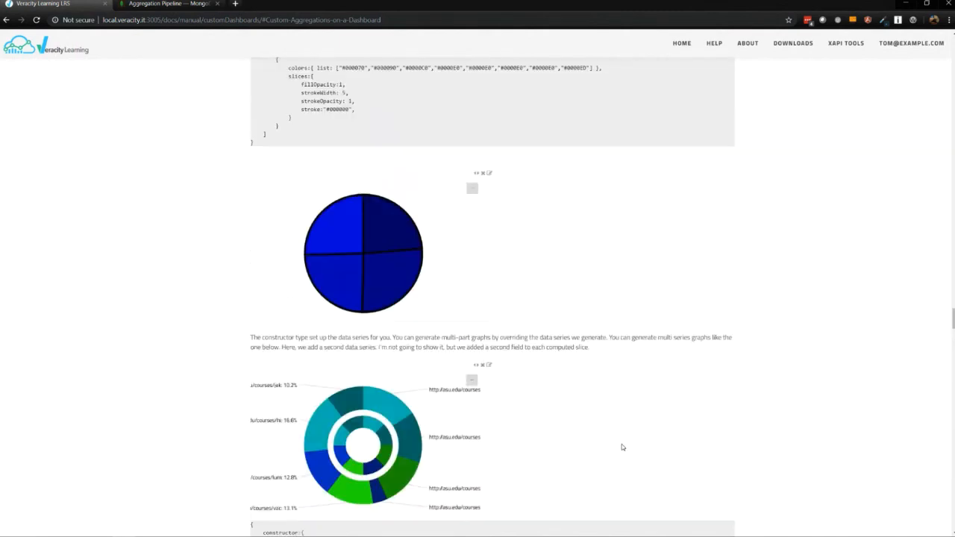
scroll(520, 397, up, 8)
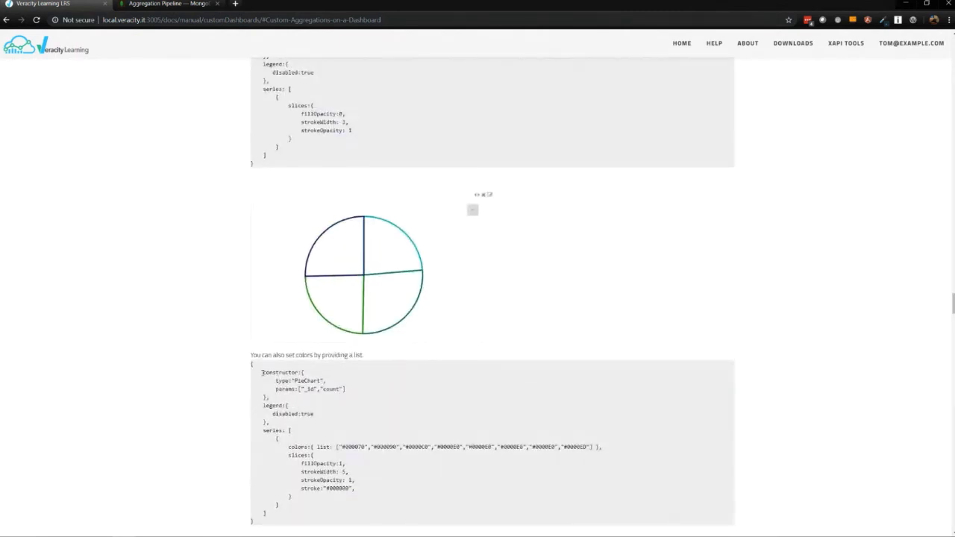
drag(264, 372, 342, 398)
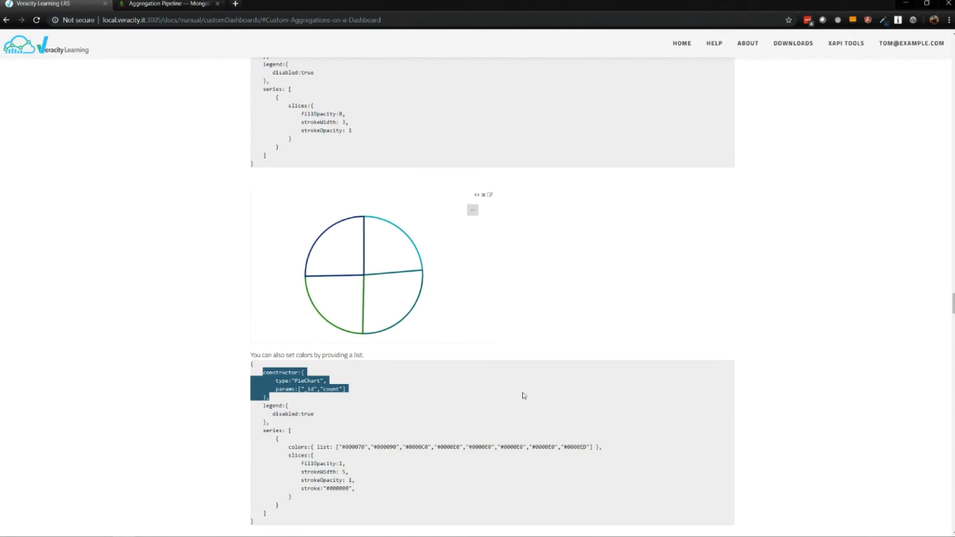
click(308, 421)
drag(258, 405, 486, 509)
click(469, 503)
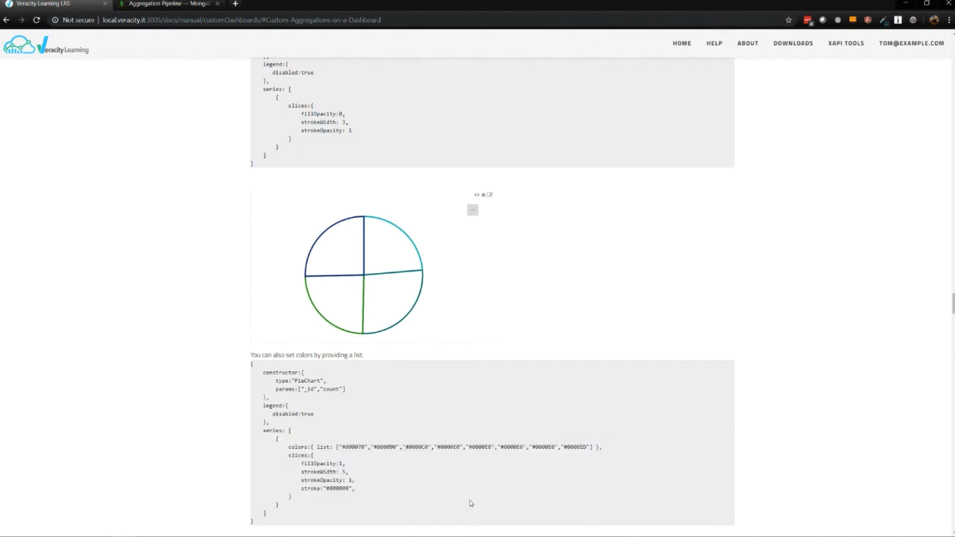
- Check the JSON format reference links below the multi-series example and return to the color list example
scroll(465, 398, down, 2)
scroll(488, 397, up, 1)
scroll(489, 397, down, 8)
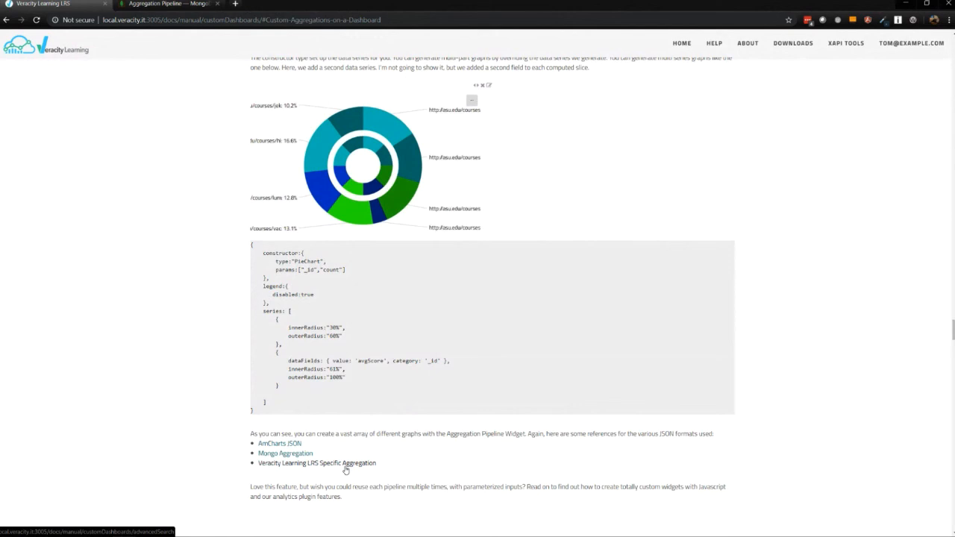
scroll(349, 339, up, 6)
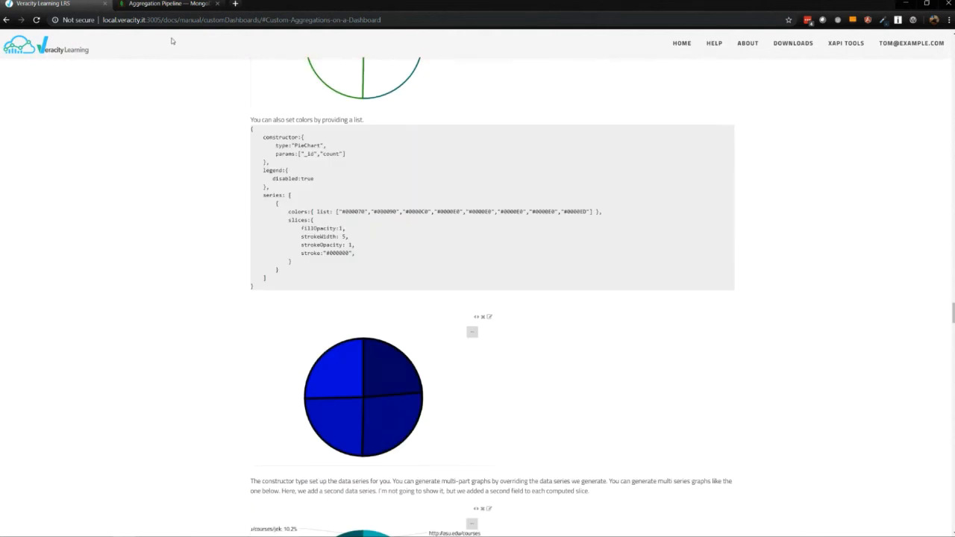
scroll(388, 160, up, 1)
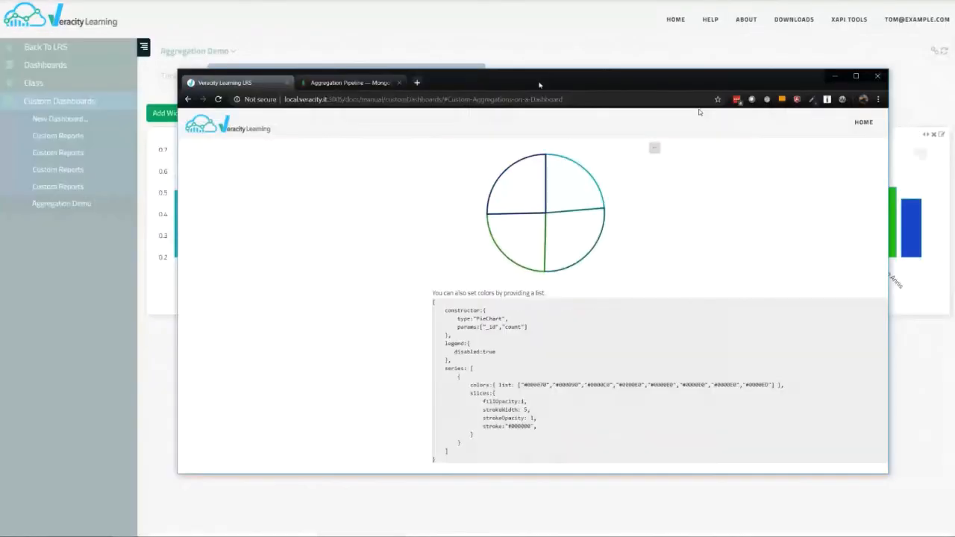